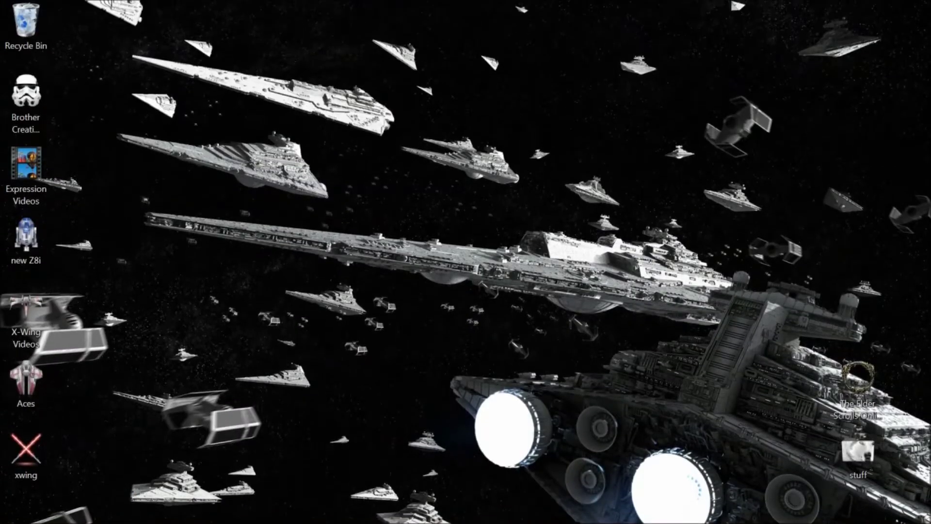
Open Firefox, search Google for Vassal and go to the vassalengine.org website
{"action": "left_click", "coordinate": [129, 508]}
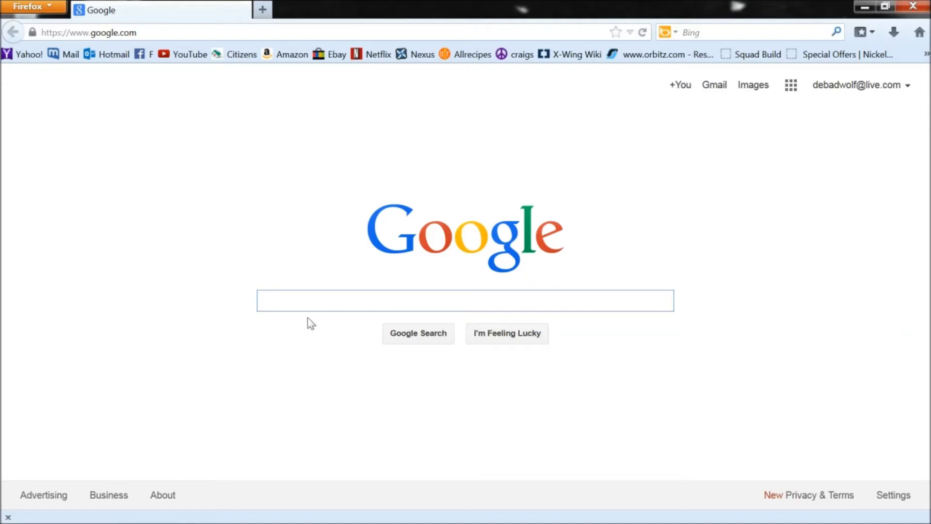
{"action": "type", "text": "V"}
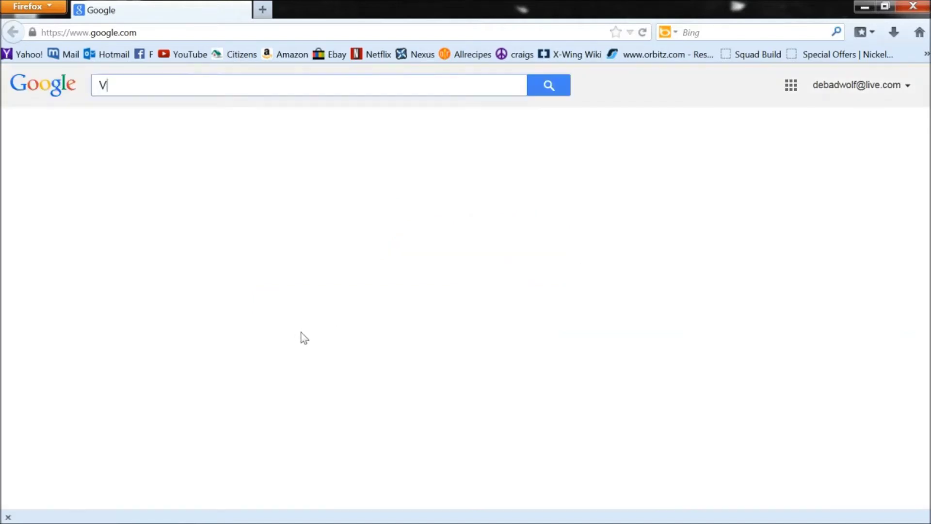
{"action": "type", "text": "a"}
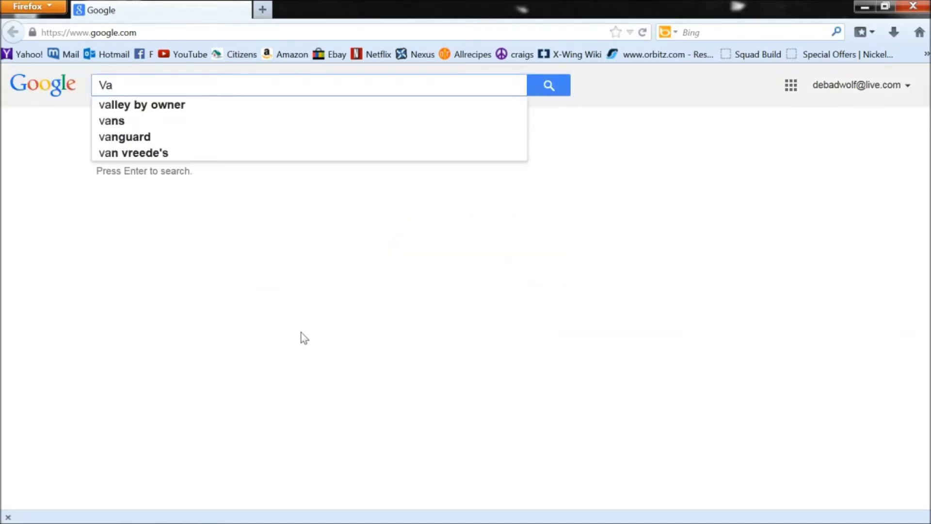
{"action": "type", "text": "ssal"}
{"action": "key", "text": "Return"}
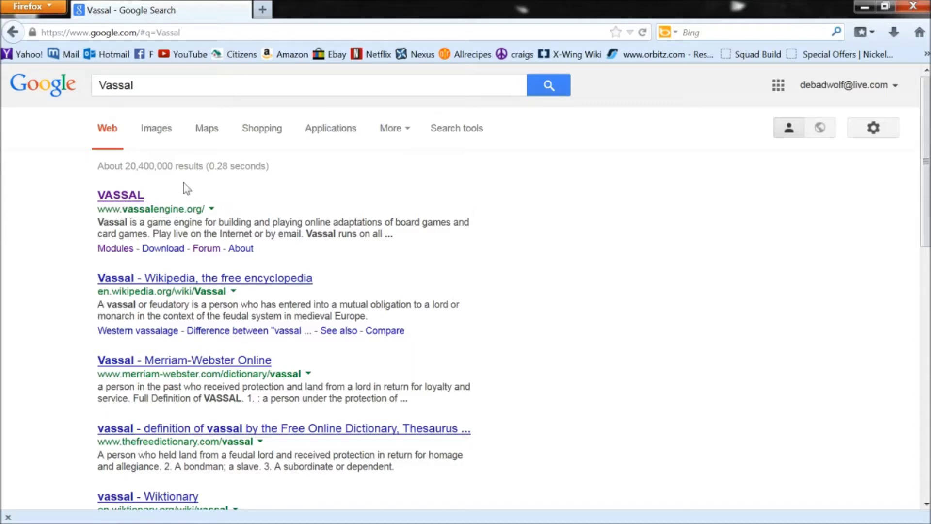
{"action": "left_click", "coordinate": [129, 196]}
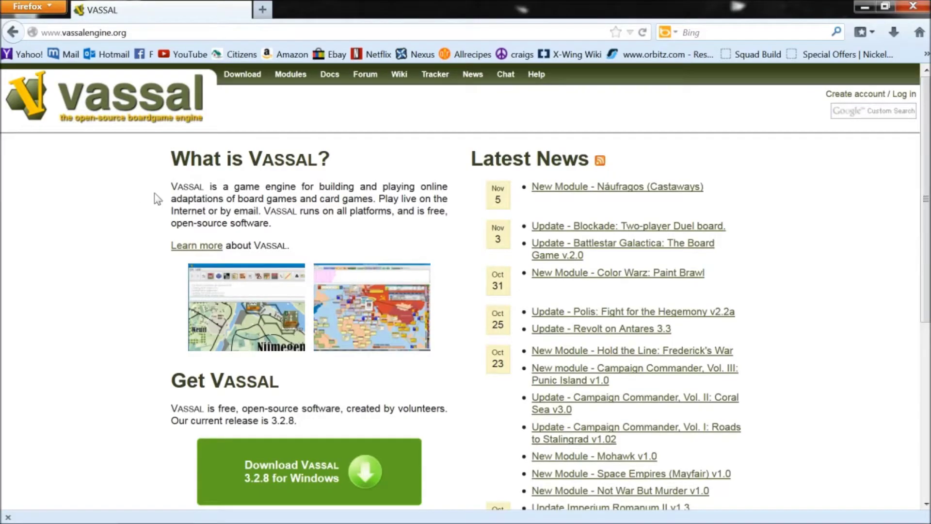
Download VASSAL 3.2.8 for Windows and save the installer file VASSAL-3.2.8-windows.exe
{"action": "left_click_drag", "start_coordinate": [923, 171], "coordinate": [922, 251]}
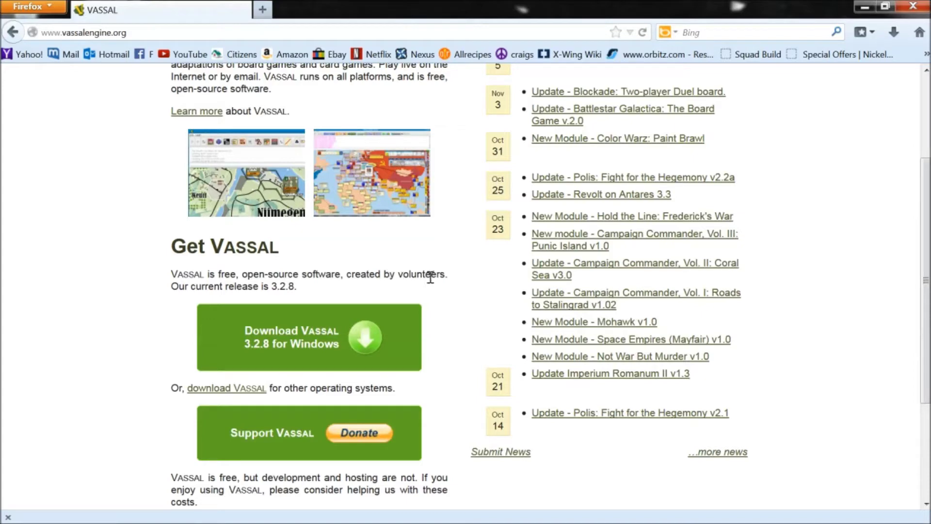
{"action": "left_click", "coordinate": [367, 346]}
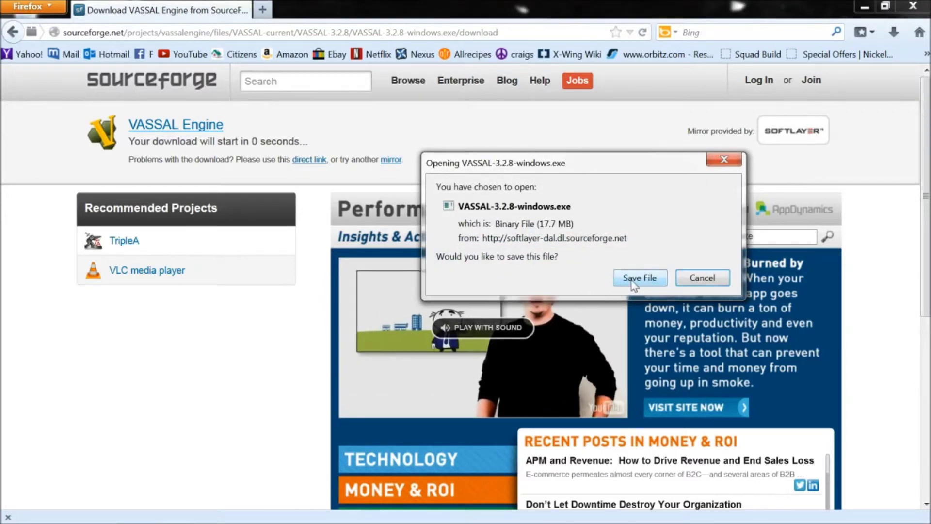
{"action": "left_click_drag", "start_coordinate": [610, 168], "coordinate": [520, 265]}
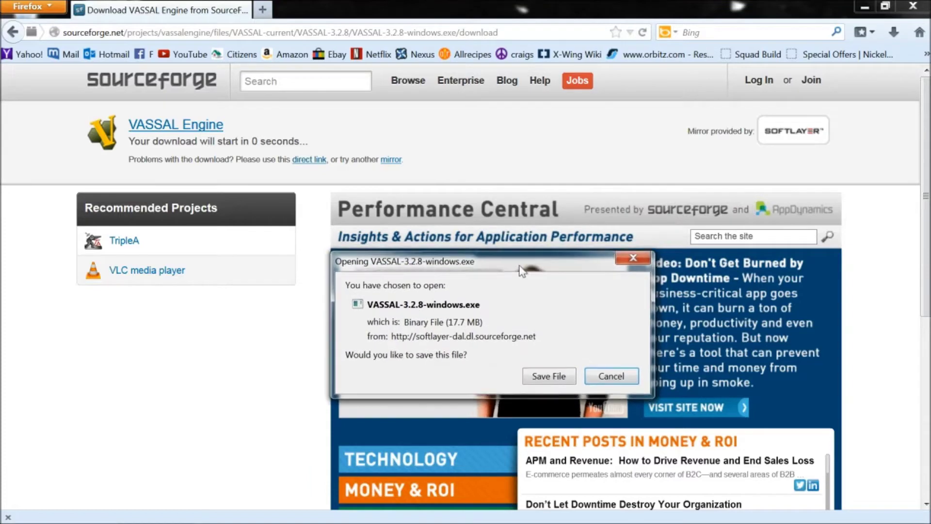
{"action": "left_click", "coordinate": [542, 369]}
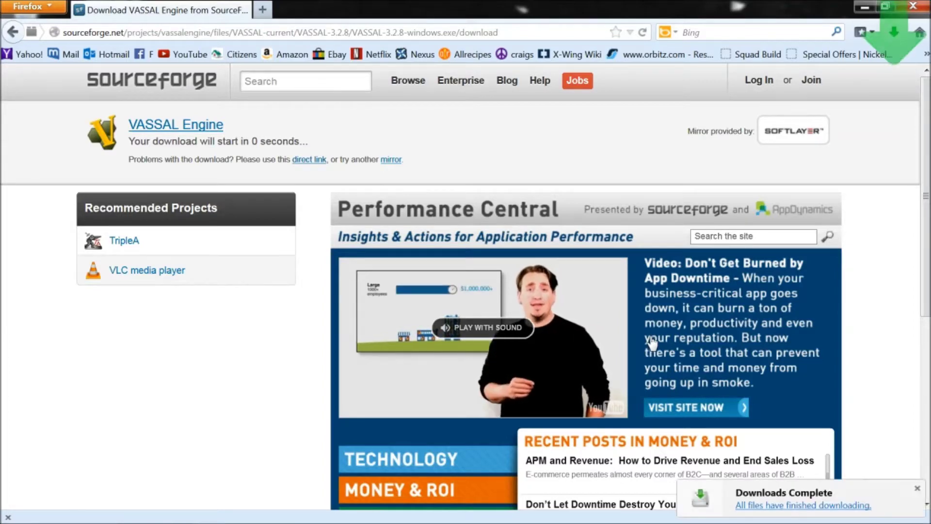
Run the downloaded VASSAL installer, allow it to make changes, and install with the Standard setup type
{"action": "left_click", "coordinate": [893, 33]}
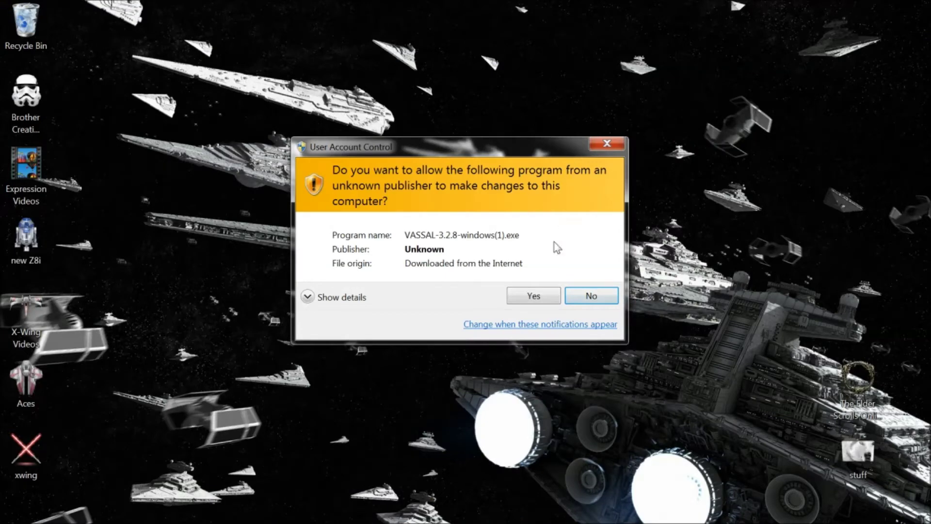
{"action": "left_click", "coordinate": [532, 301]}
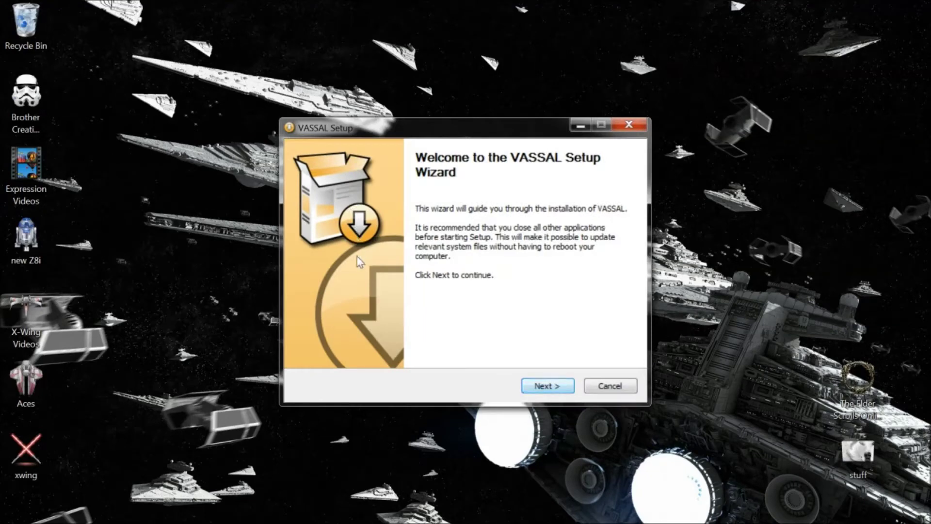
{"action": "key", "text": "Return"}
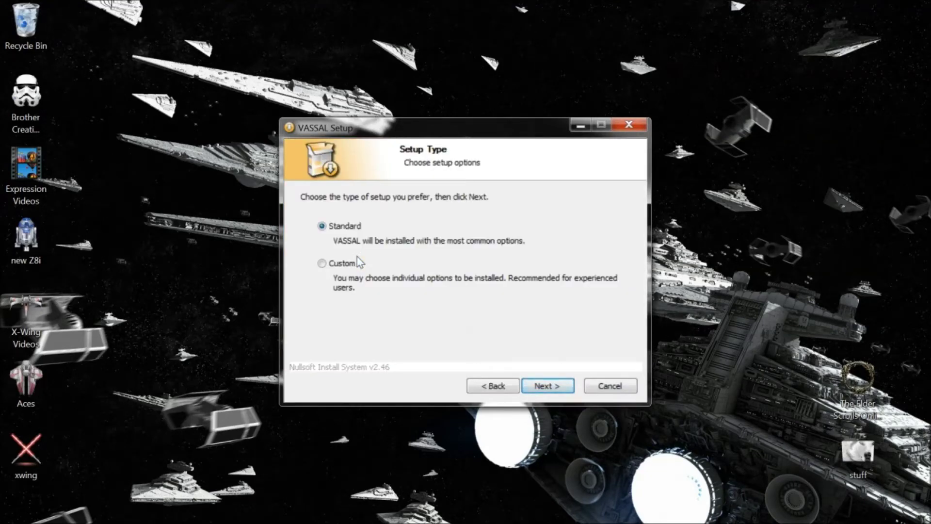
{"action": "key", "text": "Return"}
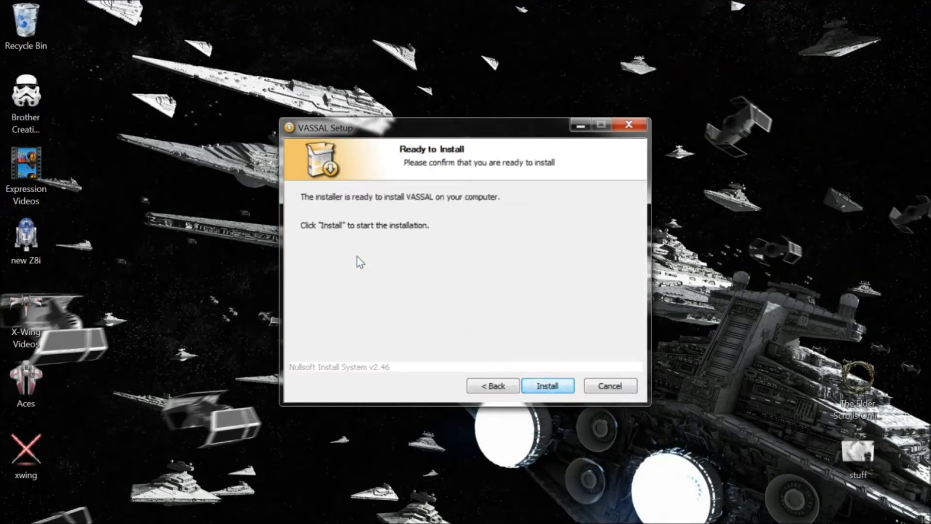
{"action": "key", "text": "Return"}
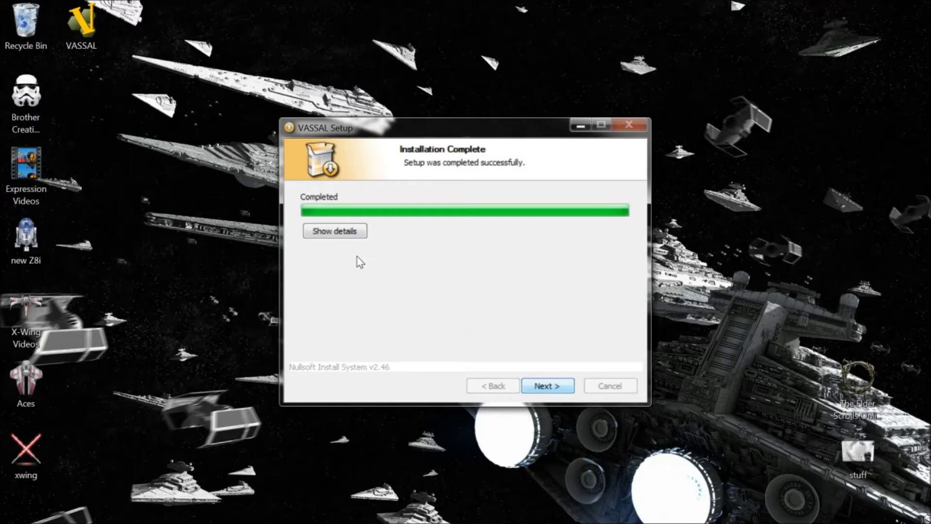
Finish the VASSAL setup wizard with the Run VASSAL option turned off
{"action": "key", "text": "Return"}
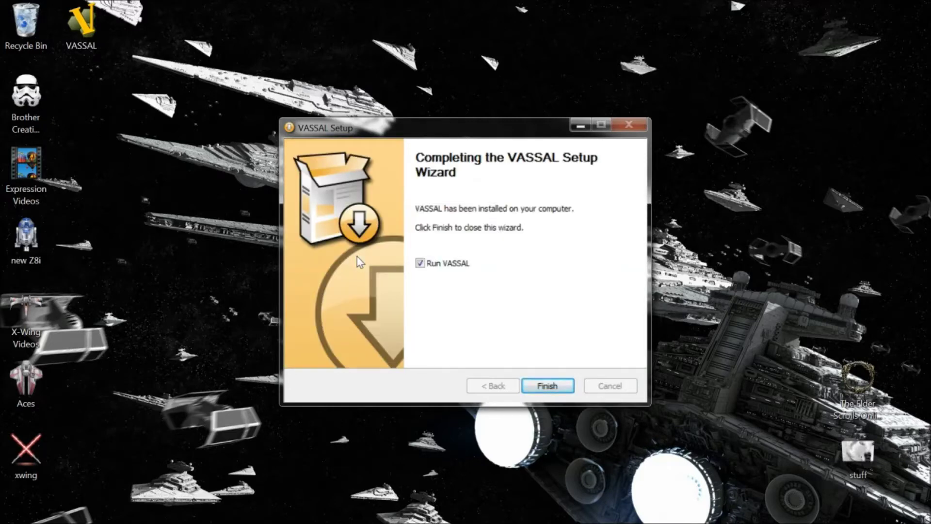
{"action": "key", "text": "alt+r"}
{"action": "key", "text": "Return"}
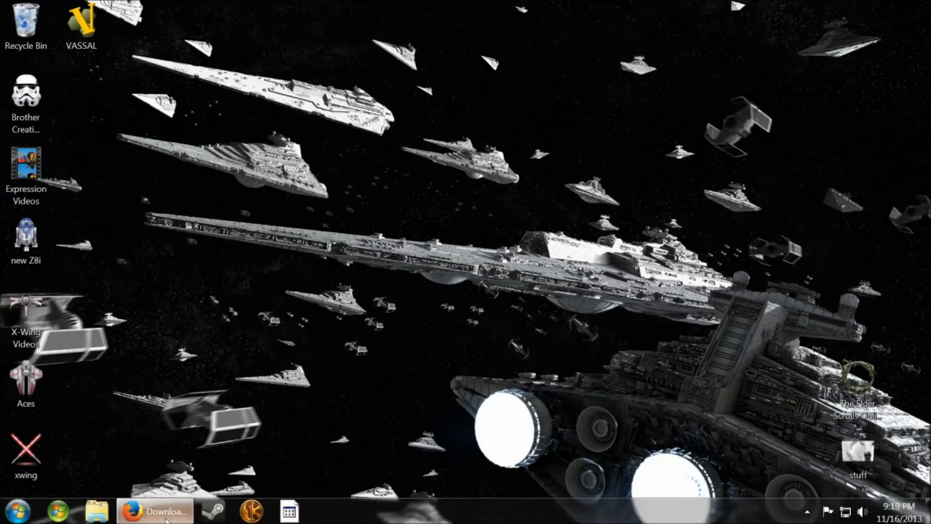
Switch back to Firefox and return from the SourceForge download page to the VASSAL home page
{"action": "left_click", "coordinate": [133, 517]}
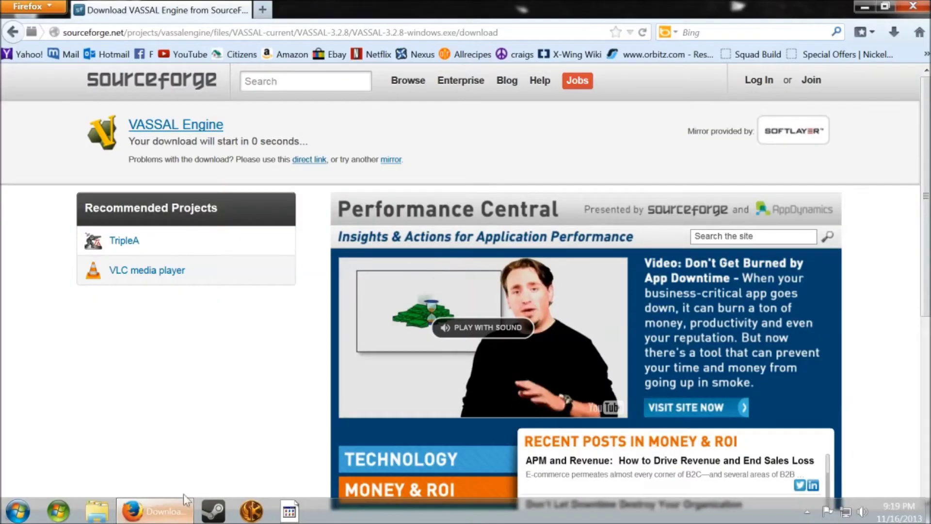
{"action": "left_click", "coordinate": [13, 32]}
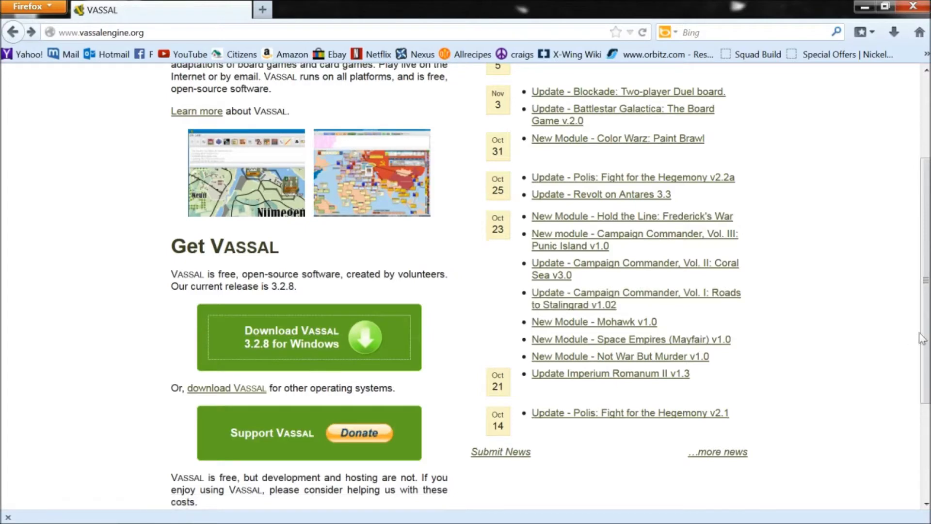
{"action": "left_click_drag", "start_coordinate": [922, 338], "coordinate": [923, 225]}
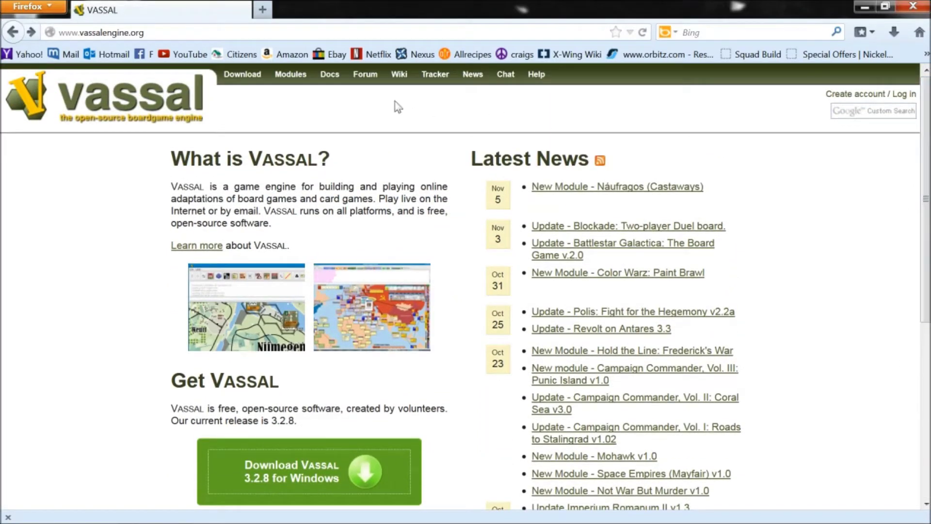
Search the VASSAL modules for "X wing" and open the Star Wars: X-Wing Miniatures Game module page
{"action": "left_click", "coordinate": [291, 77]}
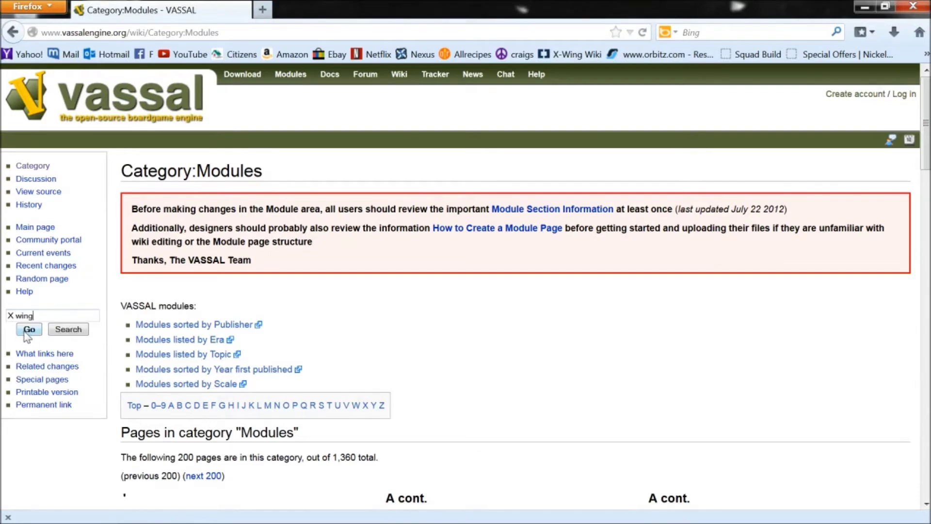
{"action": "left_click", "coordinate": [61, 331]}
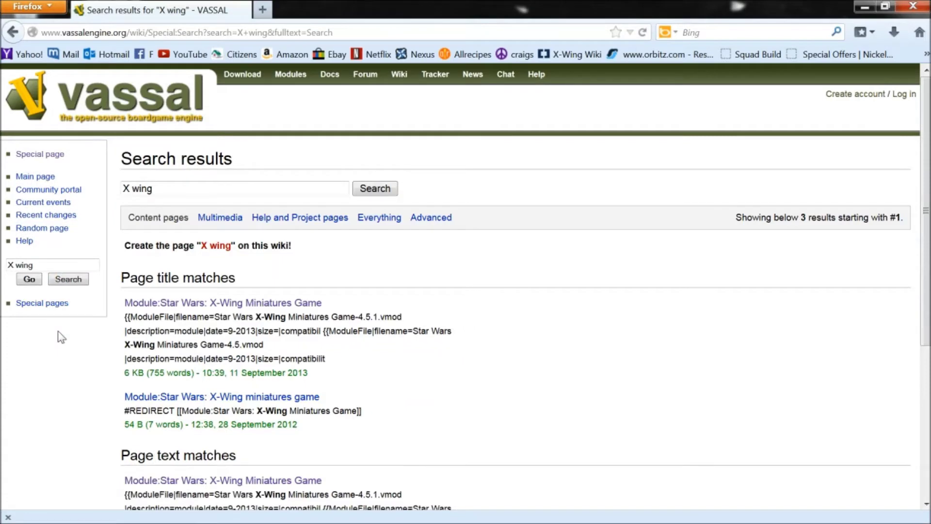
{"action": "left_click", "coordinate": [148, 303]}
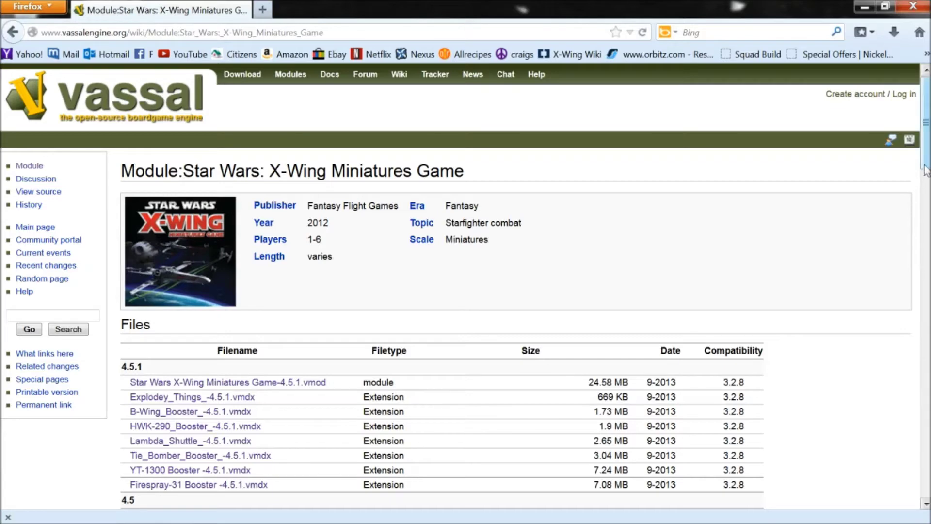
Download the Star Wars X-Wing Miniatures Game-4.5.1.vmod module, choosing to save the file
{"action": "left_click_drag", "start_coordinate": [925, 170], "coordinate": [923, 233]}
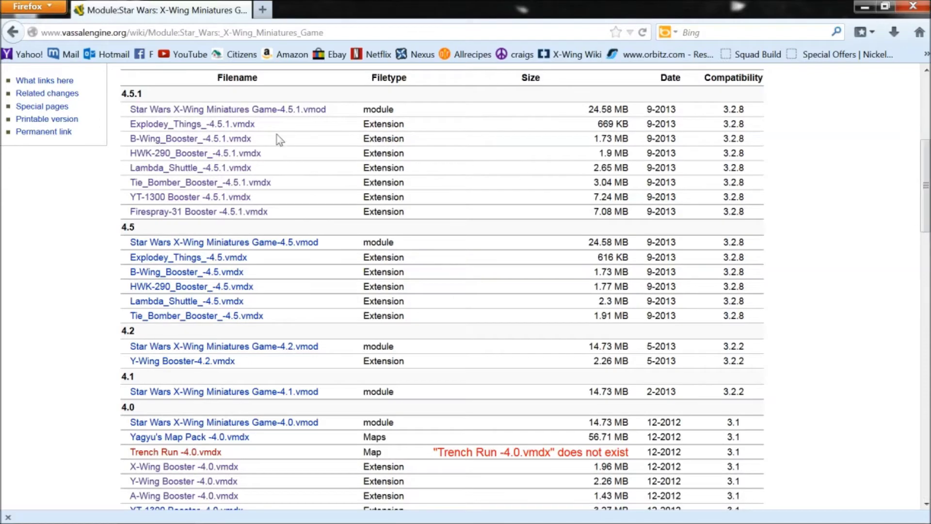
{"action": "left_click", "coordinate": [237, 112]}
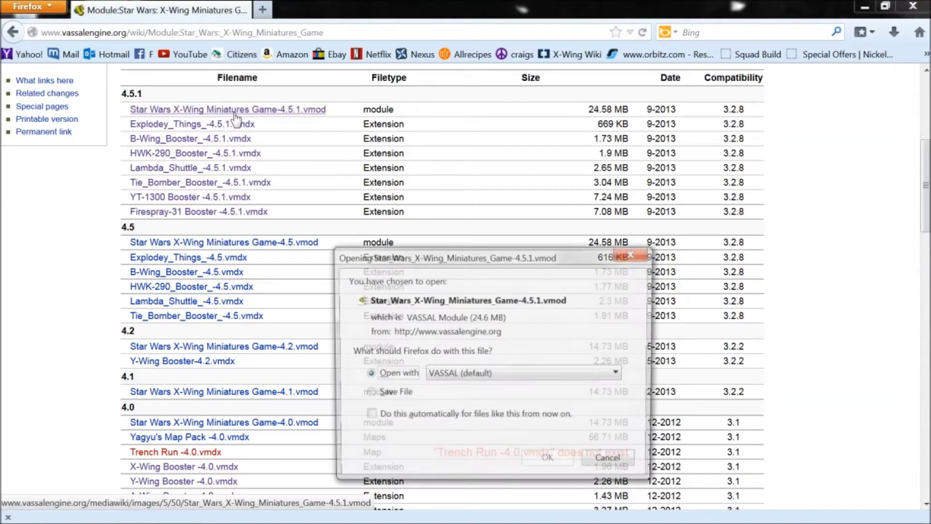
{"action": "left_click", "coordinate": [369, 394]}
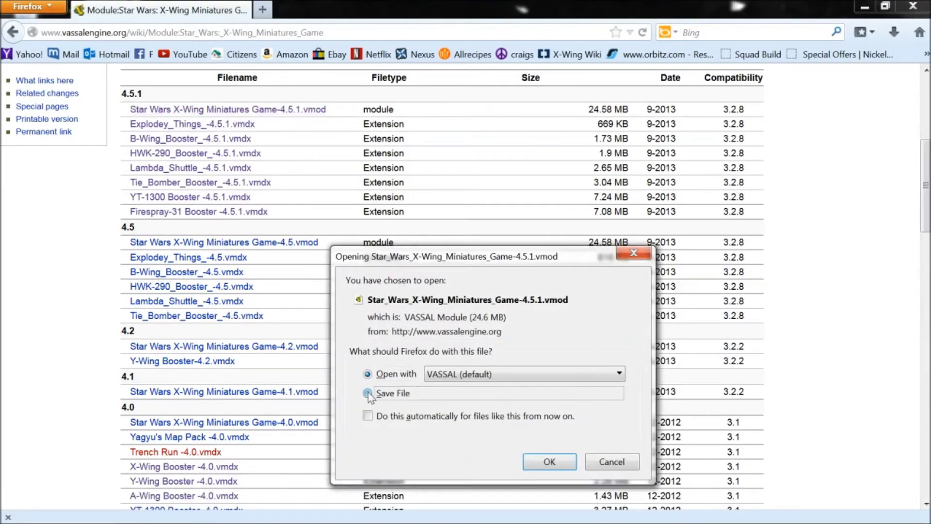
{"action": "left_click", "coordinate": [538, 463]}
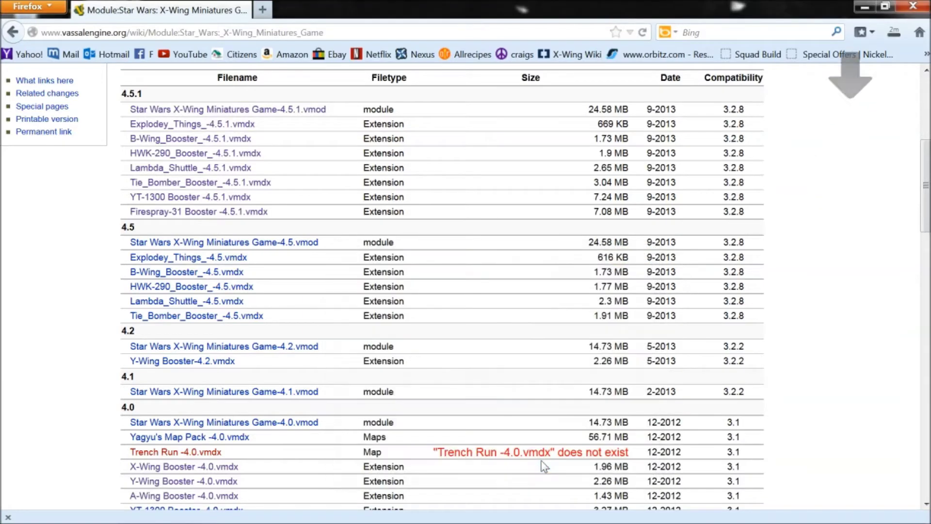
Download the 4.5.1 extensions: Explodey Things, B-Wing, HWK-290, Lambda Shuttle, Tie Bomber, YT-1300 and Firespray-31
{"action": "left_click", "coordinate": [175, 126]}
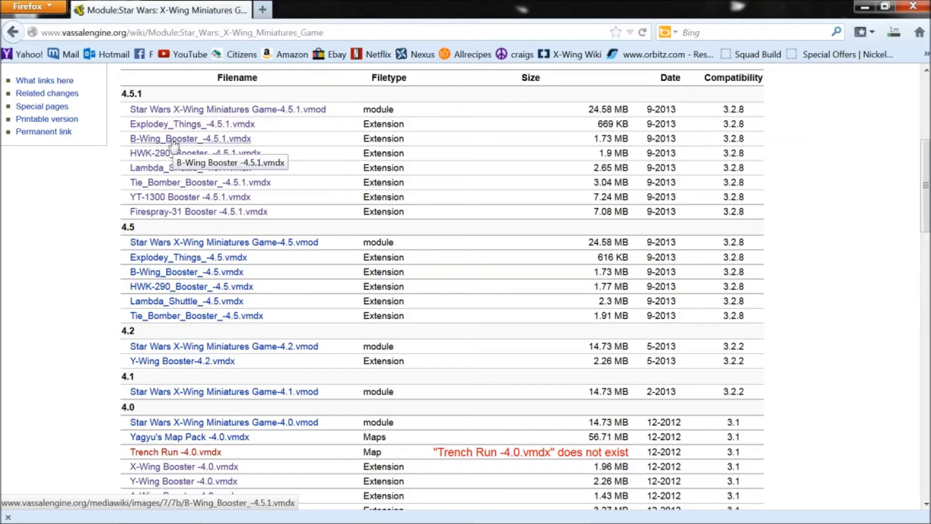
{"action": "left_click", "coordinate": [173, 142]}
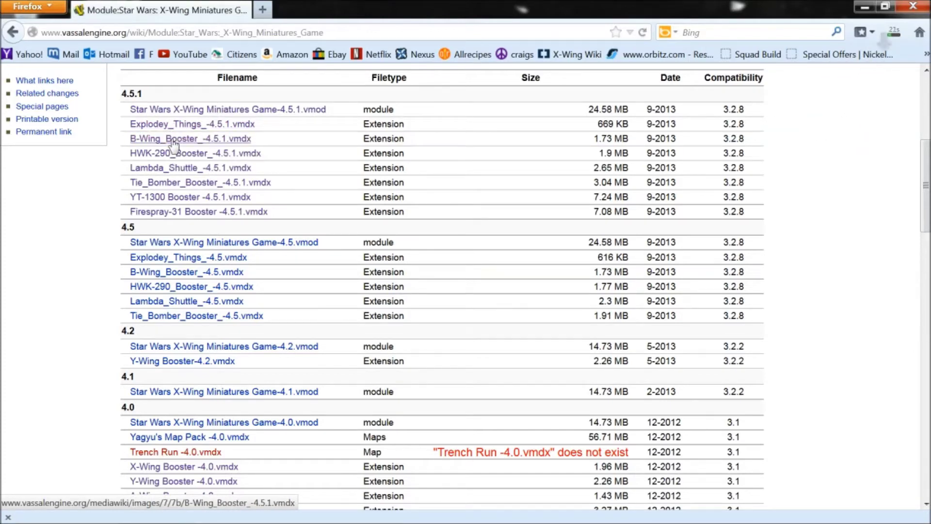
{"action": "left_click", "coordinate": [173, 154]}
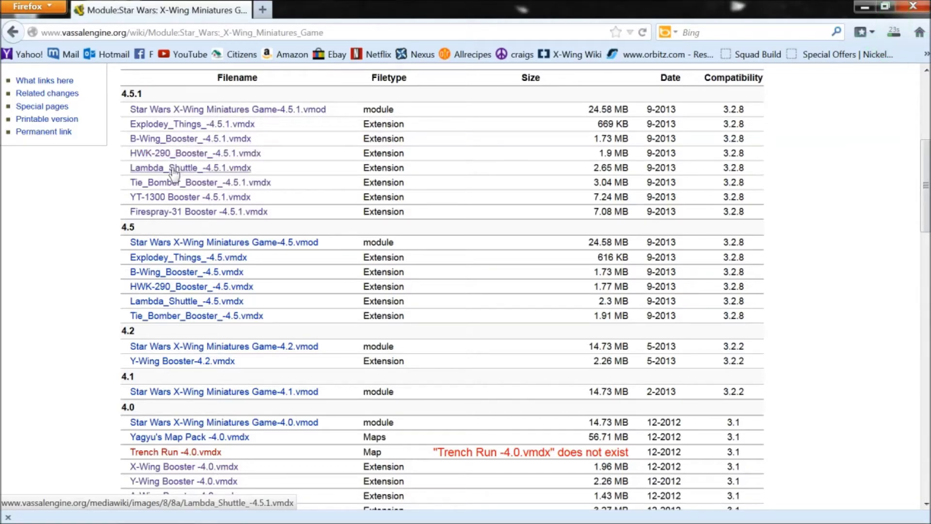
{"action": "left_click", "coordinate": [173, 168]}
{"action": "left_click", "coordinate": [173, 183]}
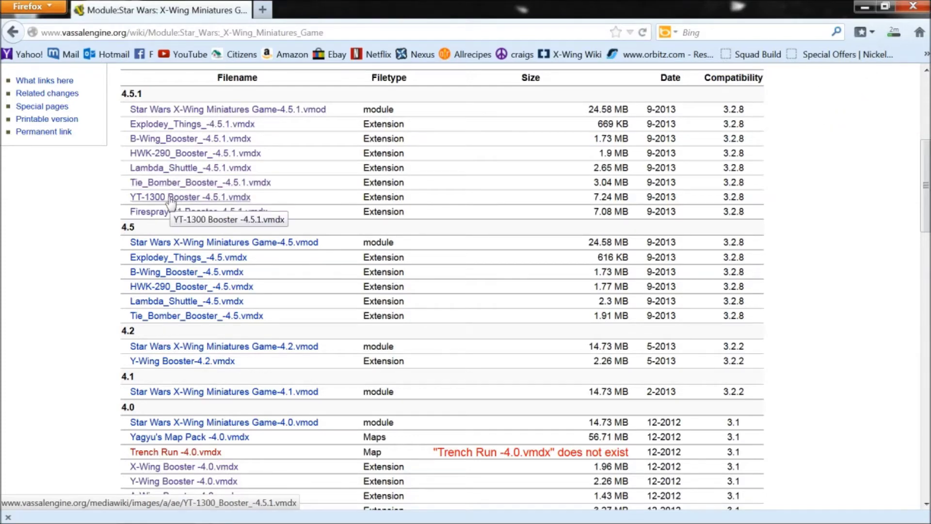
{"action": "left_click", "coordinate": [171, 198]}
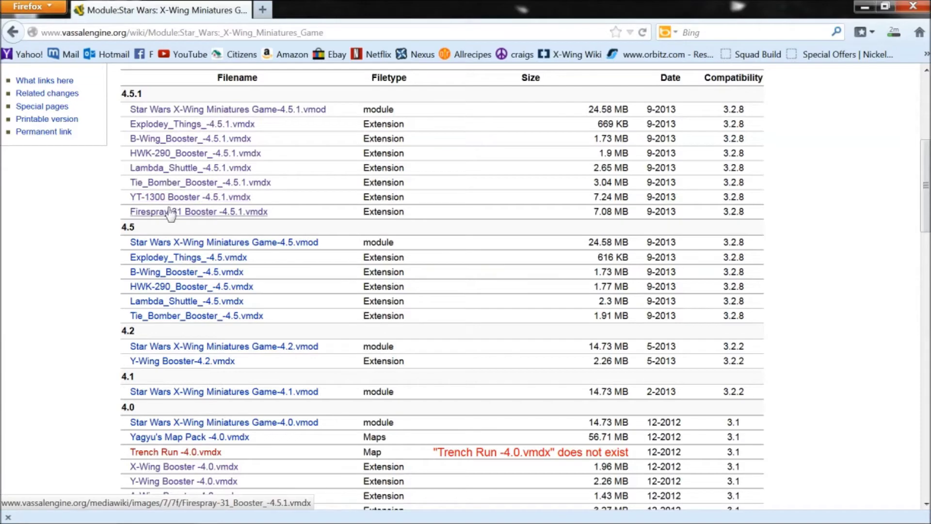
{"action": "left_click", "coordinate": [171, 213]}
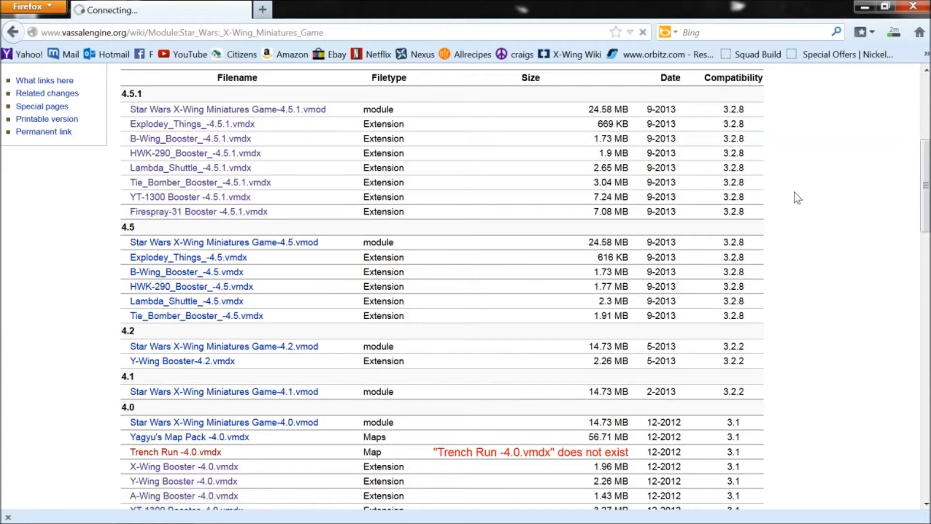
Download the 4.0 booster extensions: X-Wing, Y-Wing, A-Wing, Tie Fighter, Tie Advanced and Tie Interceptor
{"action": "left_click_drag", "start_coordinate": [923, 189], "coordinate": [926, 230]}
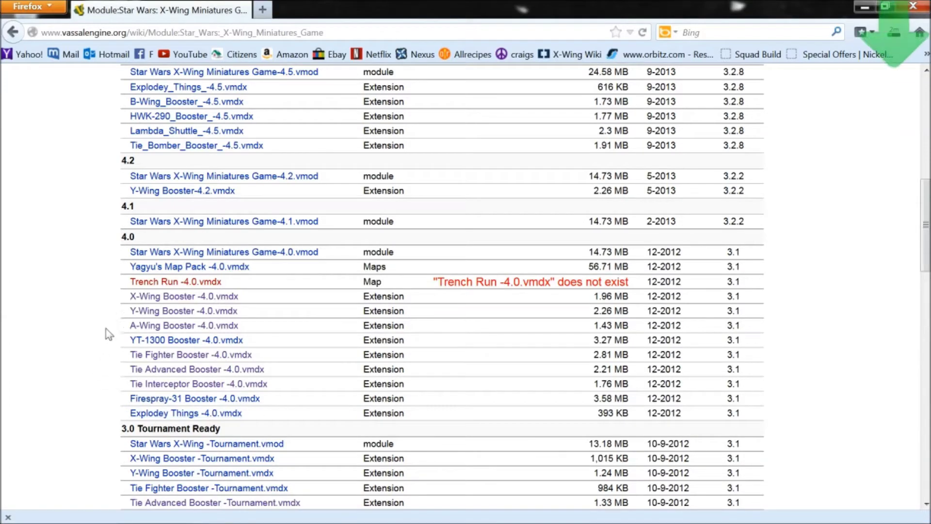
{"action": "left_click", "coordinate": [156, 299]}
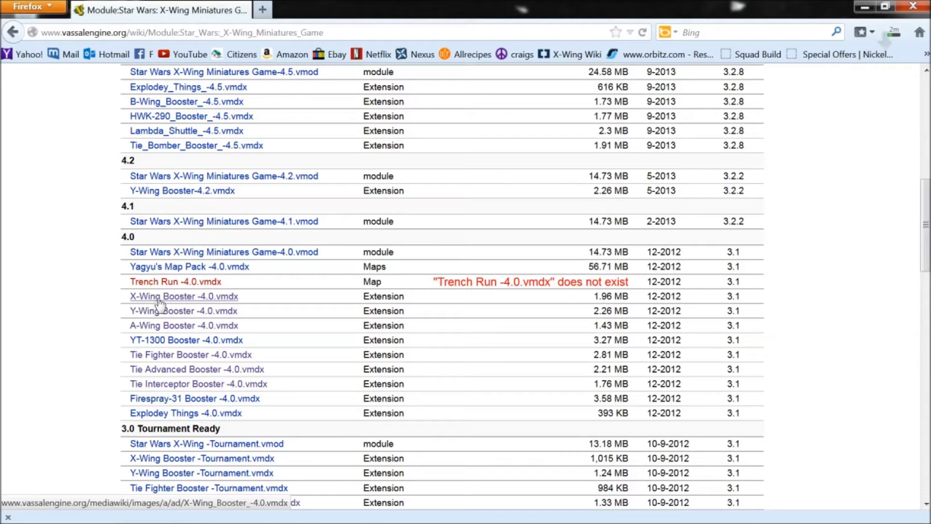
{"action": "left_click", "coordinate": [160, 314]}
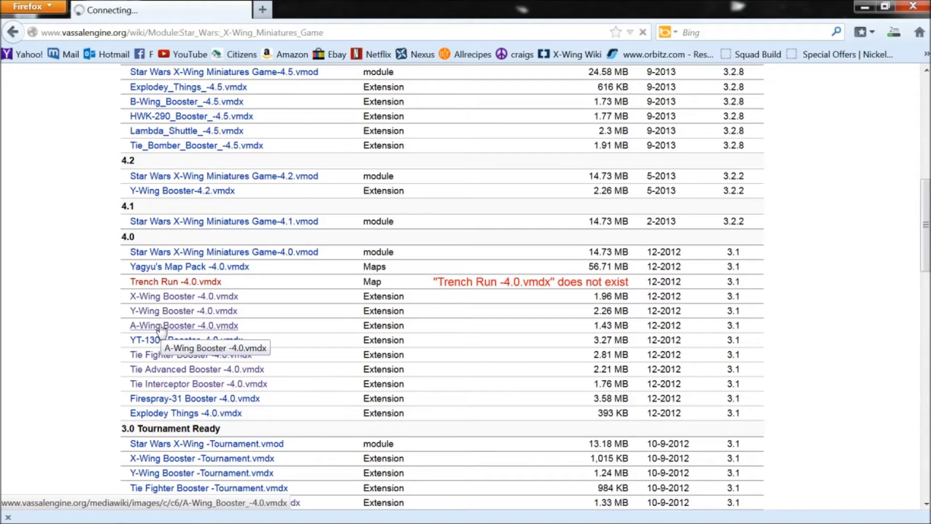
{"action": "left_click", "coordinate": [161, 326]}
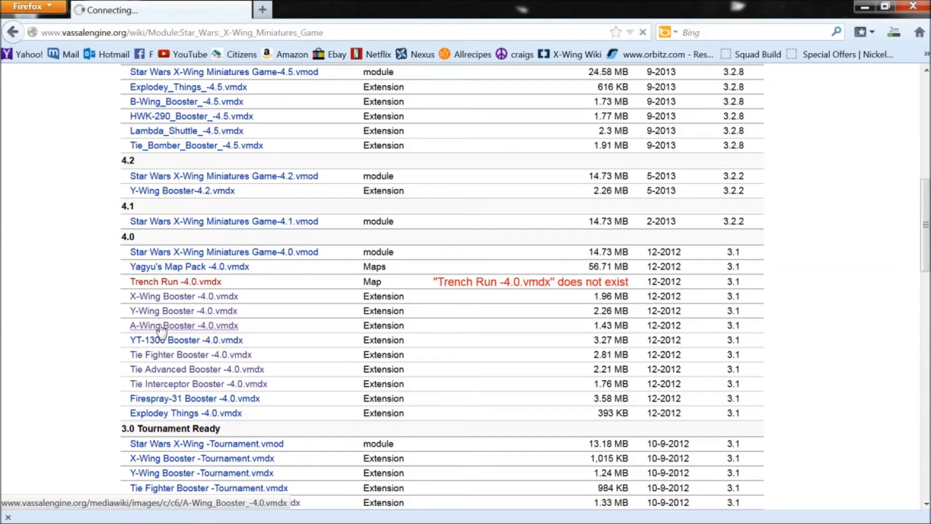
{"action": "left_click", "coordinate": [160, 360]}
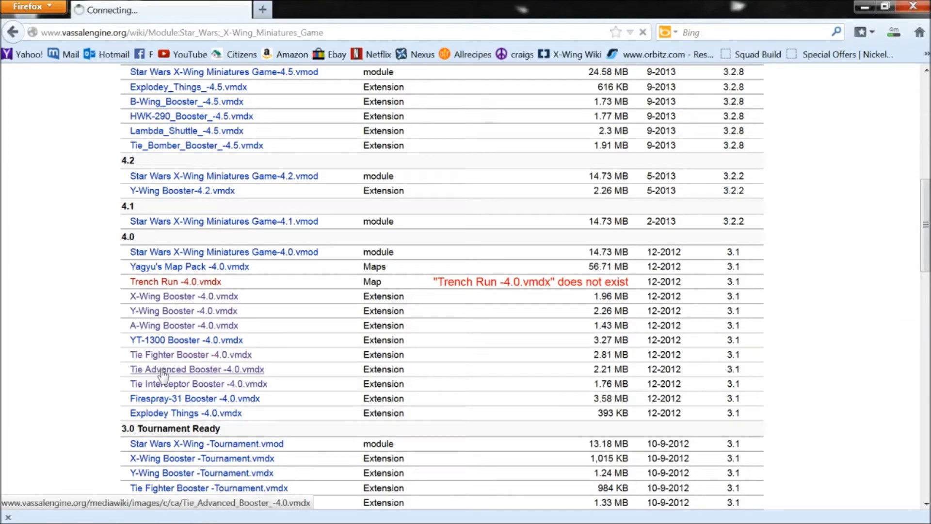
{"action": "left_click", "coordinate": [162, 371]}
{"action": "left_click", "coordinate": [157, 384]}
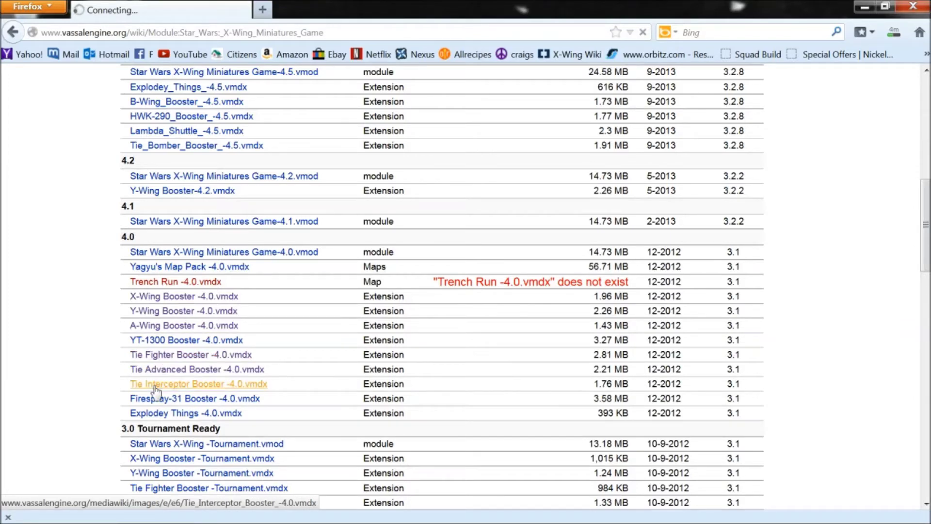
Check the progress of the downloads, and download Tie Advanced Booster -Tournament.vmdx from the 3.0 Tournament Ready files
{"action": "left_click", "coordinate": [895, 38]}
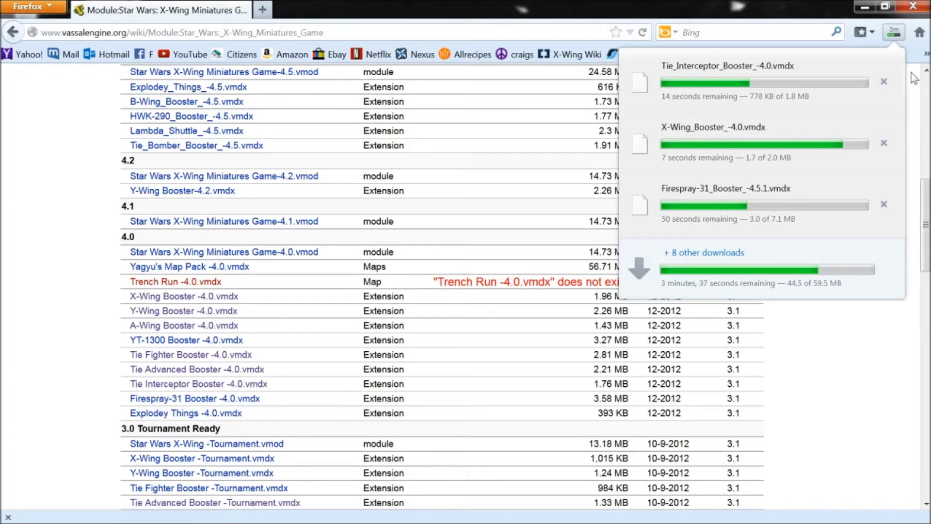
{"action": "left_click", "coordinate": [860, 342]}
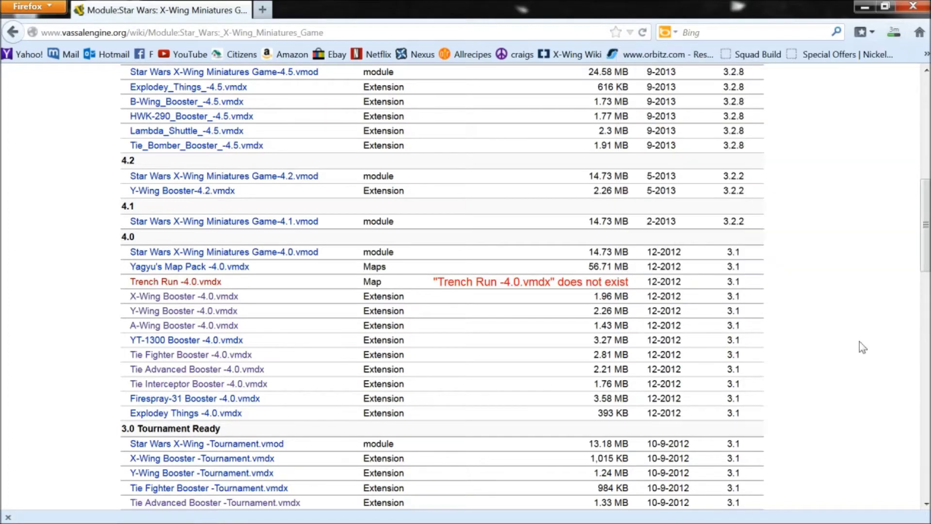
{"action": "left_click_drag", "start_coordinate": [927, 264], "coordinate": [916, 323]}
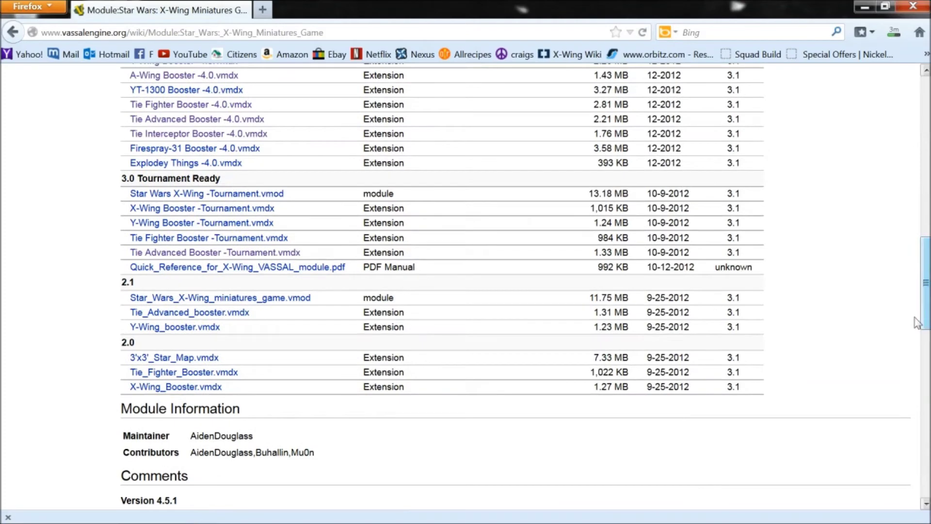
{"action": "left_click", "coordinate": [236, 253]}
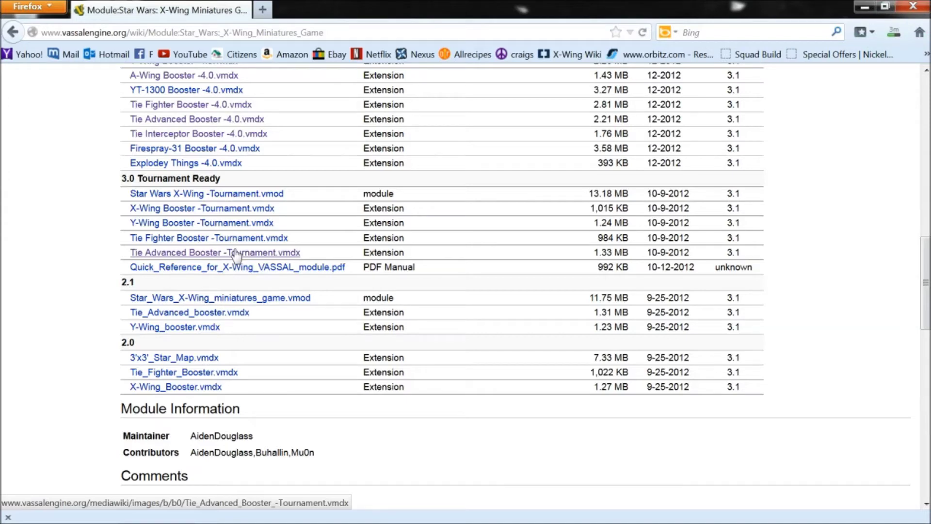
Switch to VASSAL and add Firespray-31_Booster_-4.5.1.vmdx from the Downloads folder as an extension of the Star Wars X-Wing Miniatures Game module
{"action": "key", "text": "super+d"}
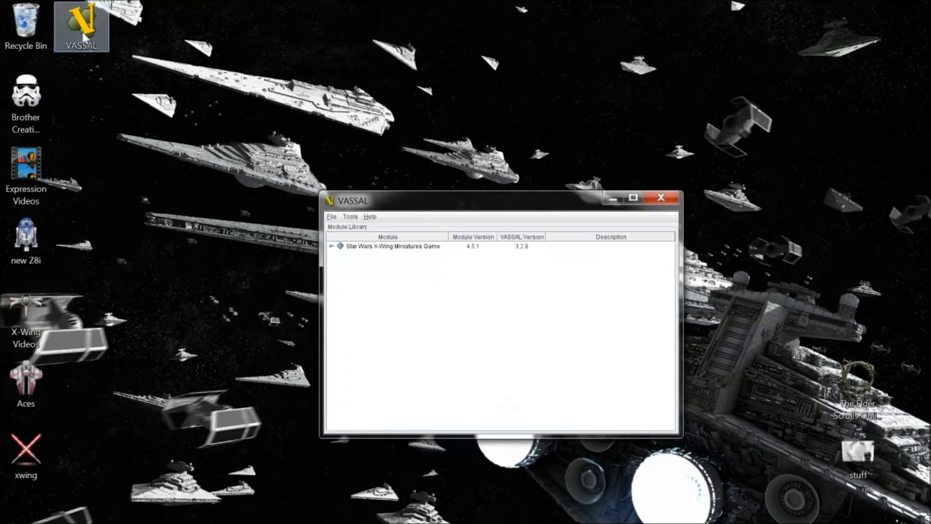
{"action": "left_click", "coordinate": [382, 246]}
{"action": "right_click", "coordinate": [382, 246]}
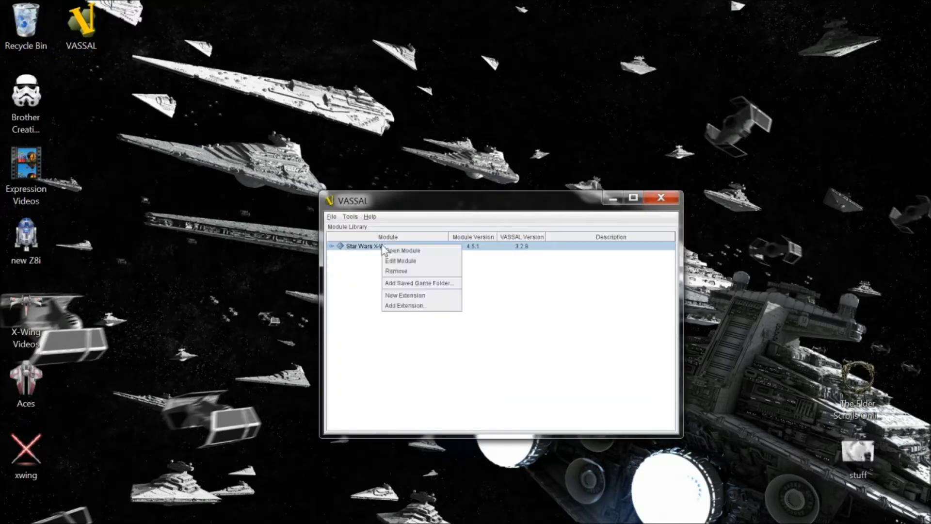
{"action": "left_click", "coordinate": [405, 306]}
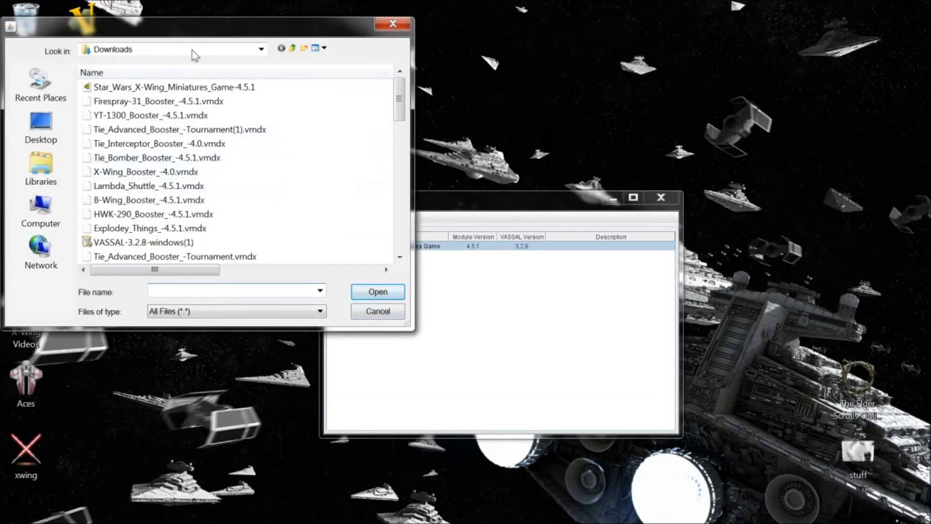
{"action": "left_click", "coordinate": [36, 86]}
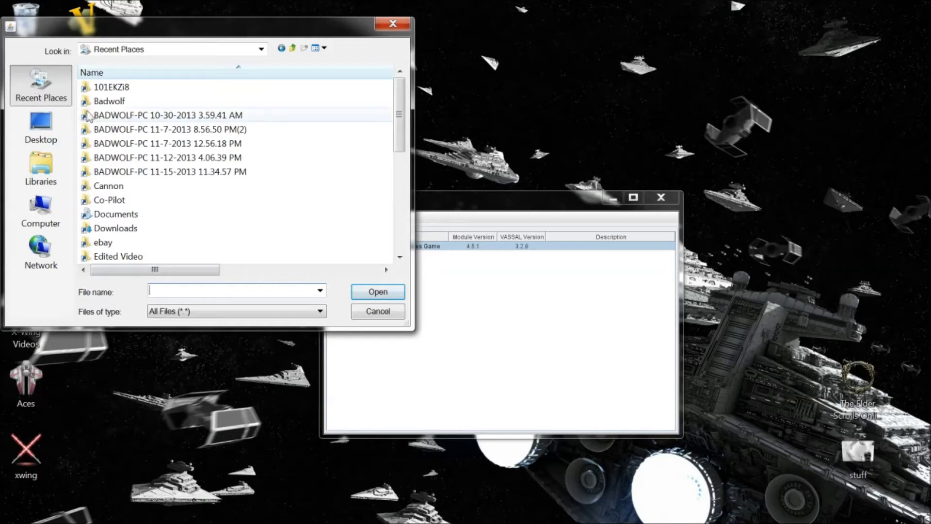
{"action": "left_click", "coordinate": [109, 232]}
{"action": "double_click", "coordinate": [109, 232]}
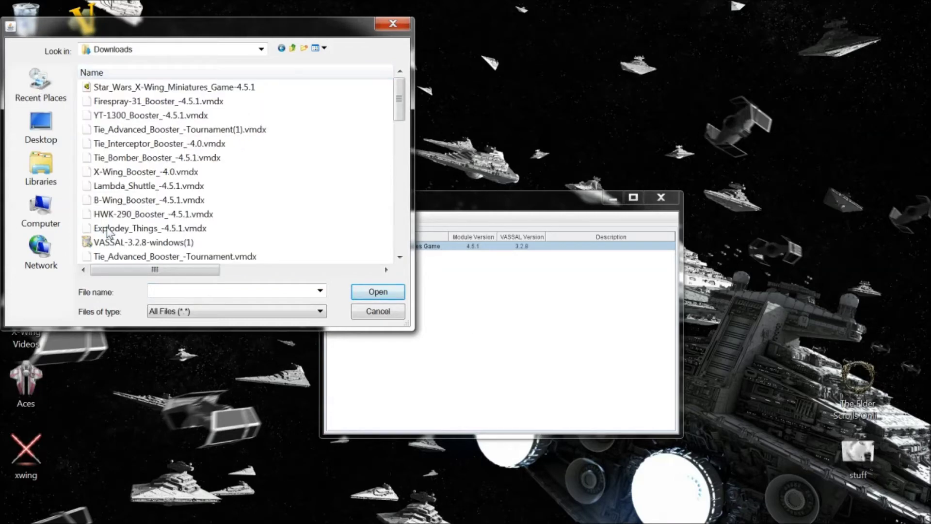
{"action": "double_click", "coordinate": [129, 103]}
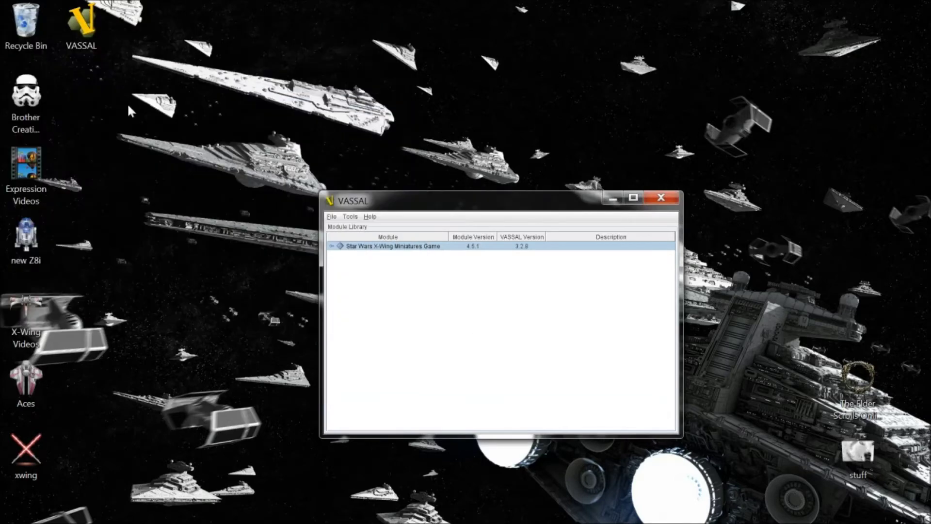
Repeat adding the Firespray-31 4.5.1 booster extension to the X-Wing module
{"action": "right_click", "coordinate": [364, 250]}
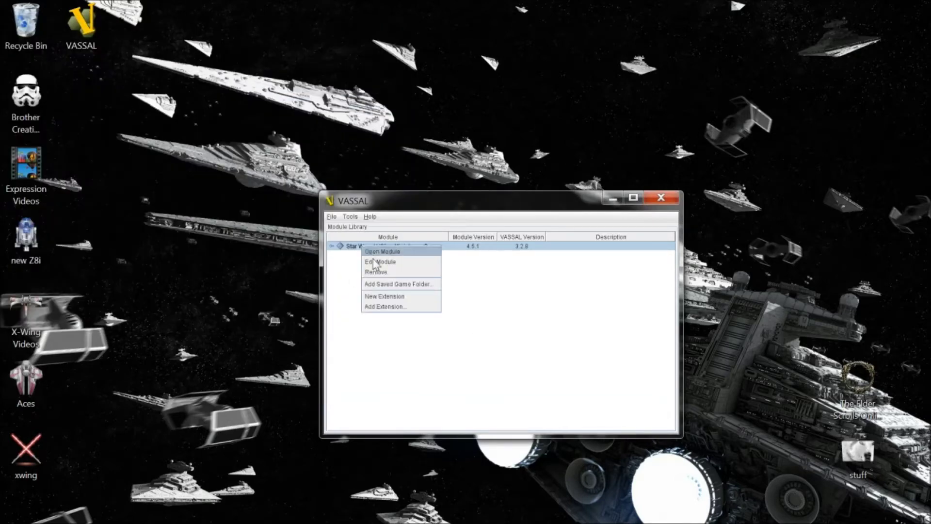
{"action": "left_click", "coordinate": [382, 311]}
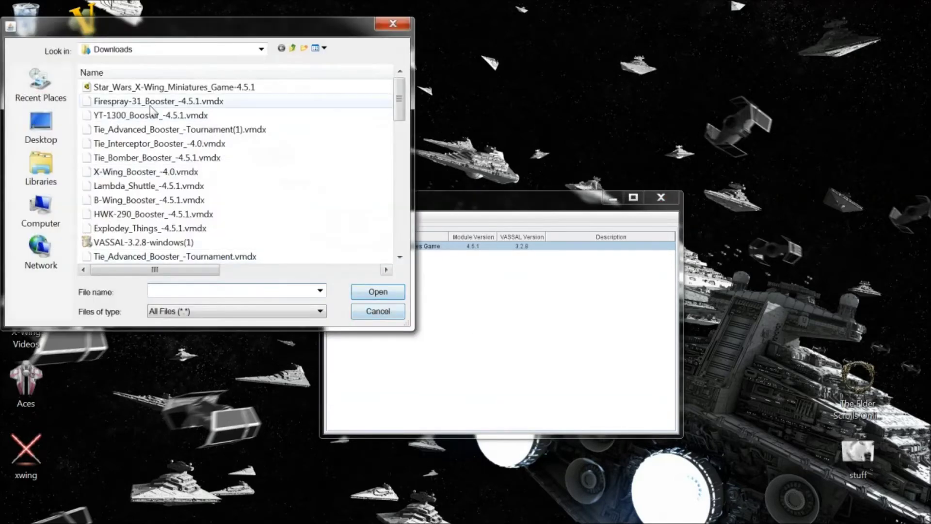
{"action": "double_click", "coordinate": [150, 103]}
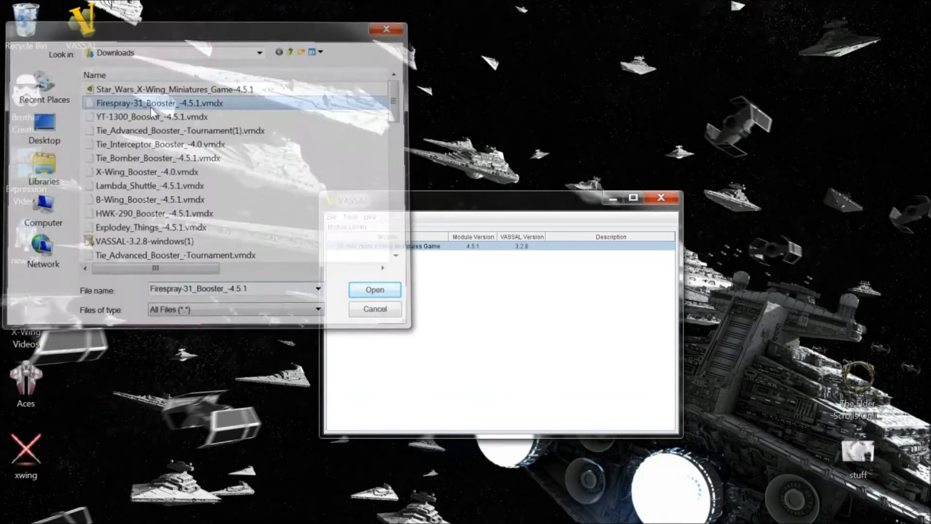
Add the YT-1300_Booster_-4.5.1.vmdx extension to the Star Wars X-Wing Miniatures Game module
{"action": "right_click", "coordinate": [378, 250]}
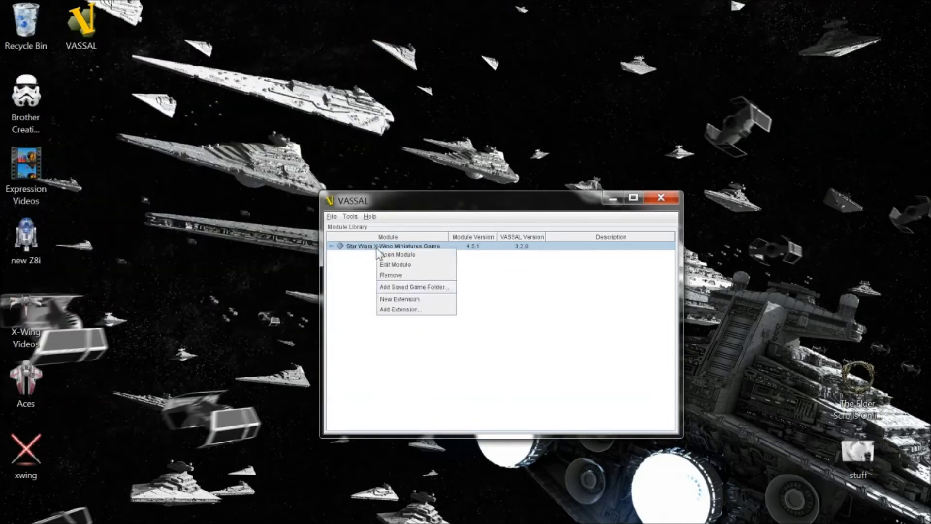
{"action": "left_click", "coordinate": [398, 311]}
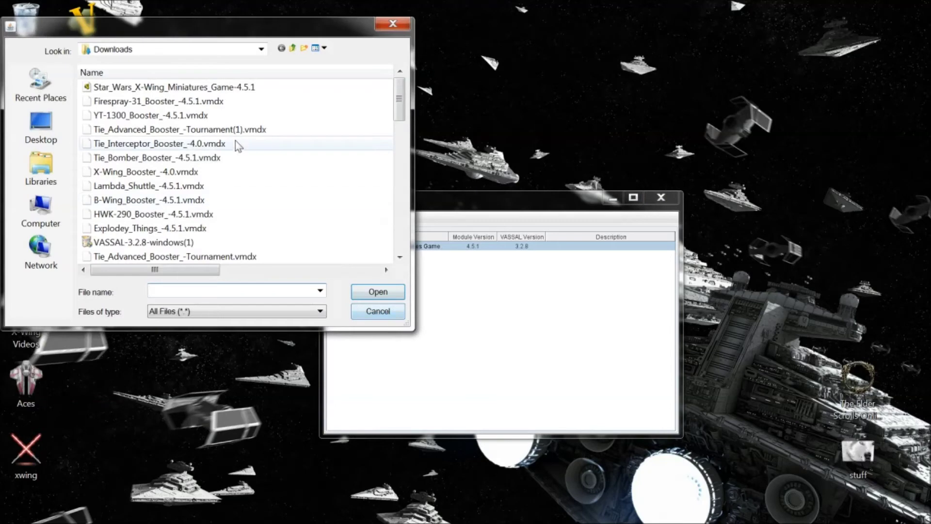
{"action": "left_click", "coordinate": [177, 117]}
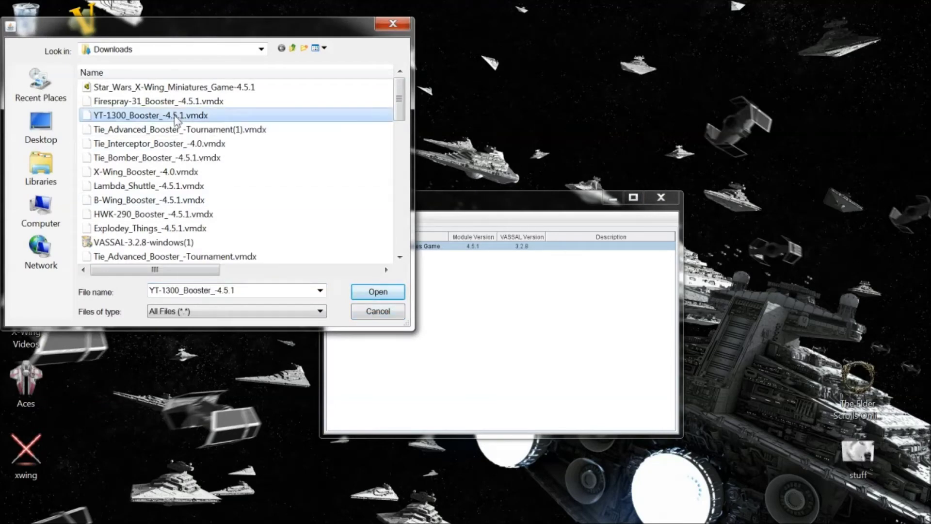
{"action": "left_click", "coordinate": [363, 292]}
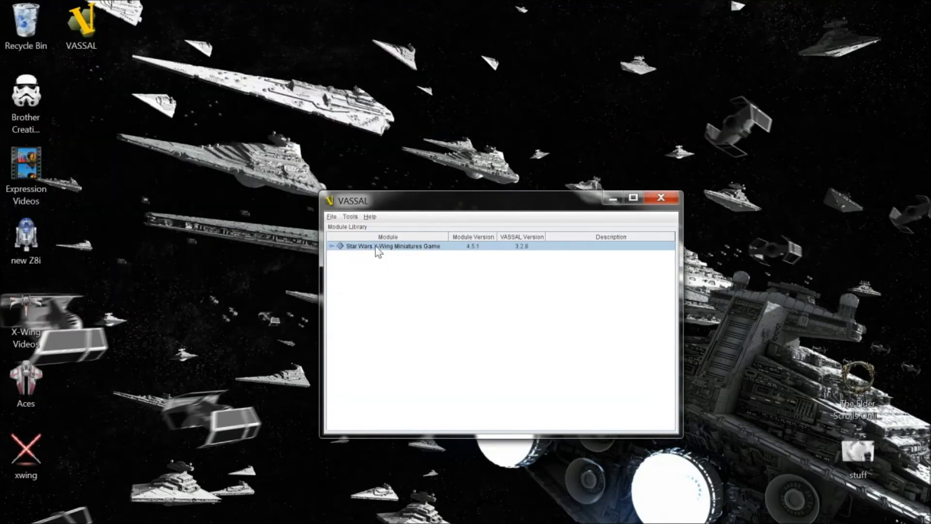
Add the Tie_Advanced_Booster_-Tournament(1).vmdx extension to the X-Wing module
{"action": "right_click", "coordinate": [377, 250]}
{"action": "left_click", "coordinate": [398, 310]}
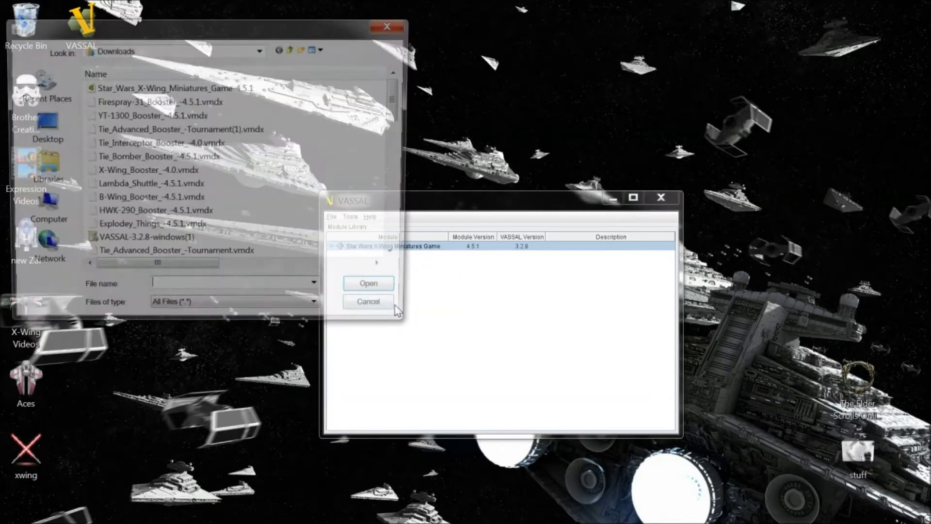
{"action": "double_click", "coordinate": [147, 130]}
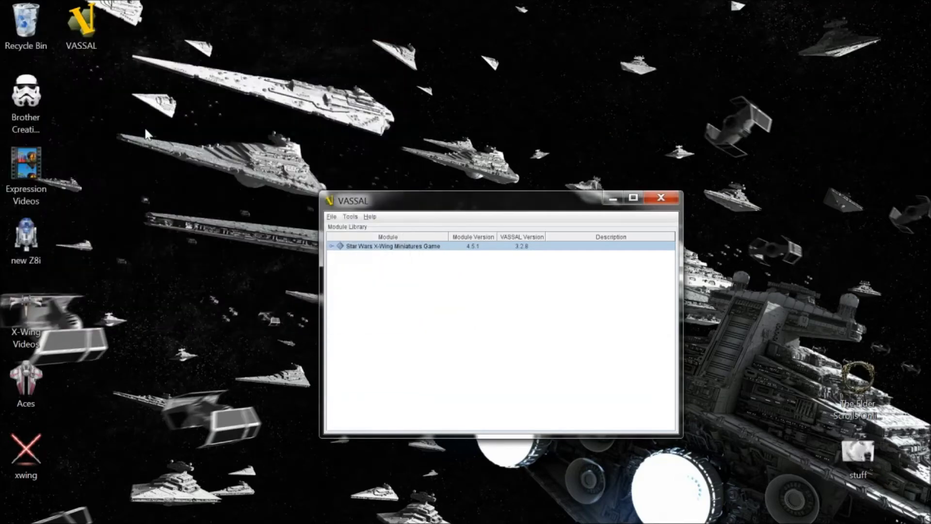
Open the Star Wars X-Wing Miniatures Game module and choose to look for a game online
{"action": "double_click", "coordinate": [379, 248]}
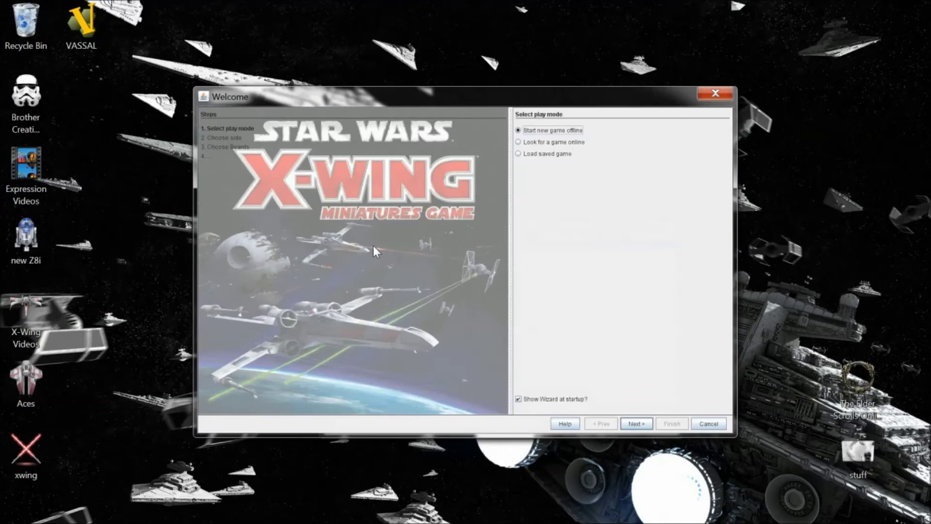
{"action": "left_click", "coordinate": [542, 144]}
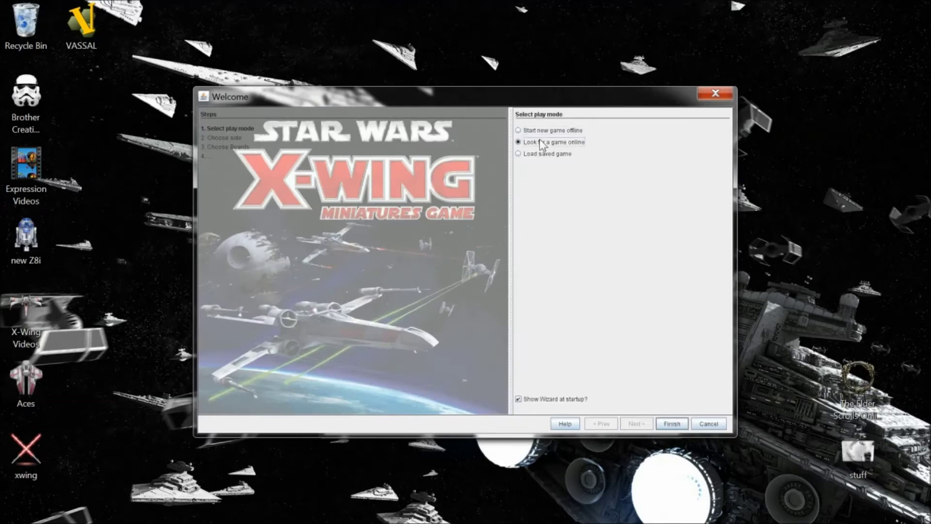
{"action": "left_click", "coordinate": [670, 422]}
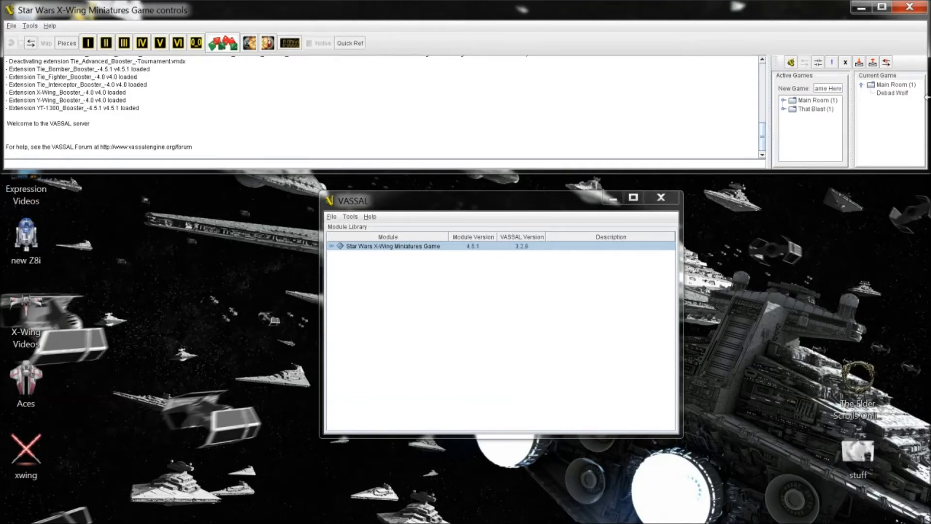
Create a game room named "New Game Room Name Here!", widen the game room area and select the room
{"action": "key", "text": "Return"}
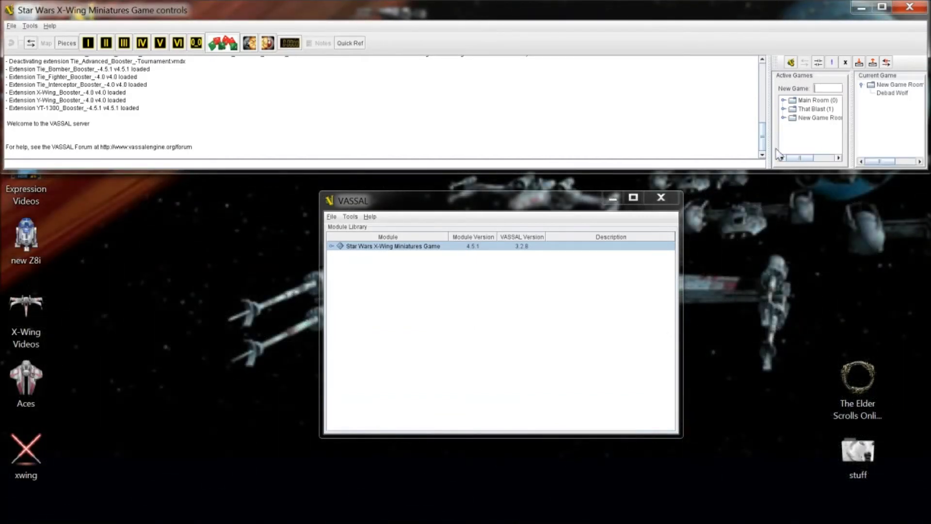
{"action": "left_click_drag", "start_coordinate": [768, 154], "coordinate": [628, 161]}
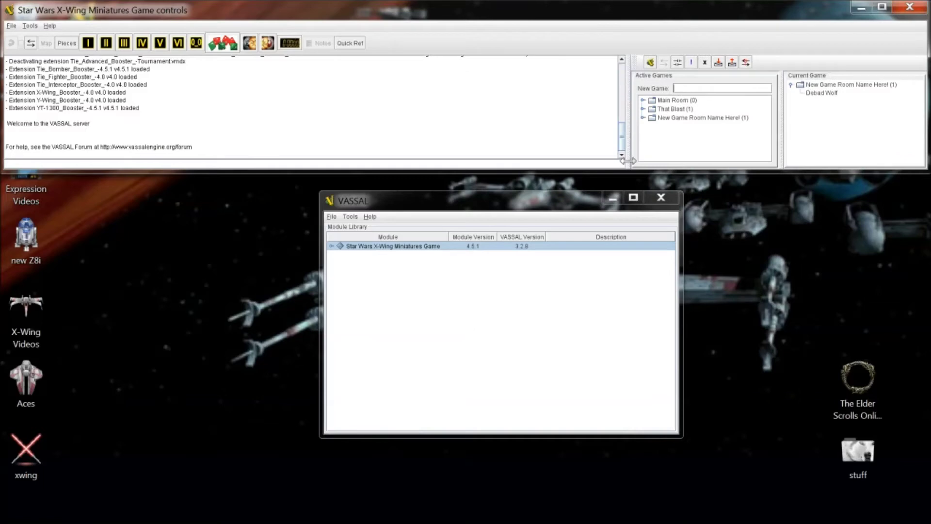
{"action": "left_click", "coordinate": [660, 119]}
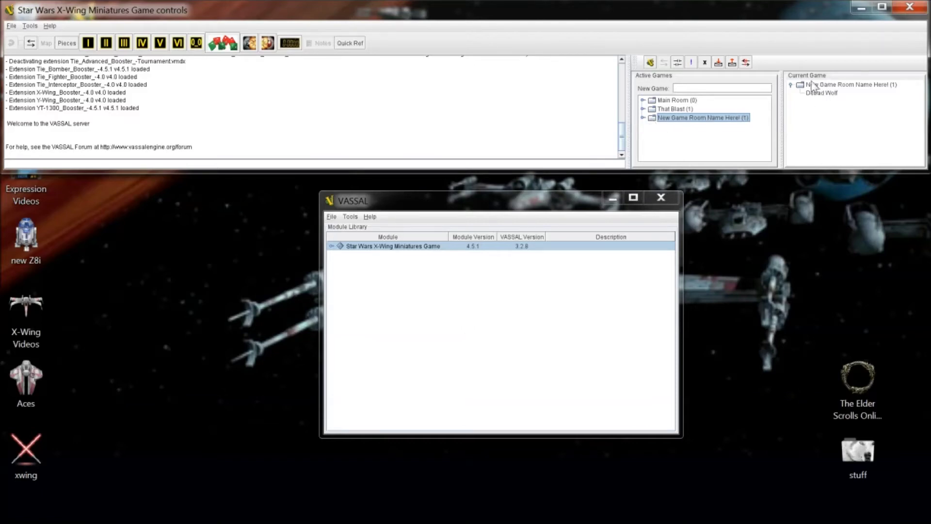
Start a new game and join it as Player 1
{"action": "left_click", "coordinate": [11, 27]}
{"action": "left_click", "coordinate": [14, 37]}
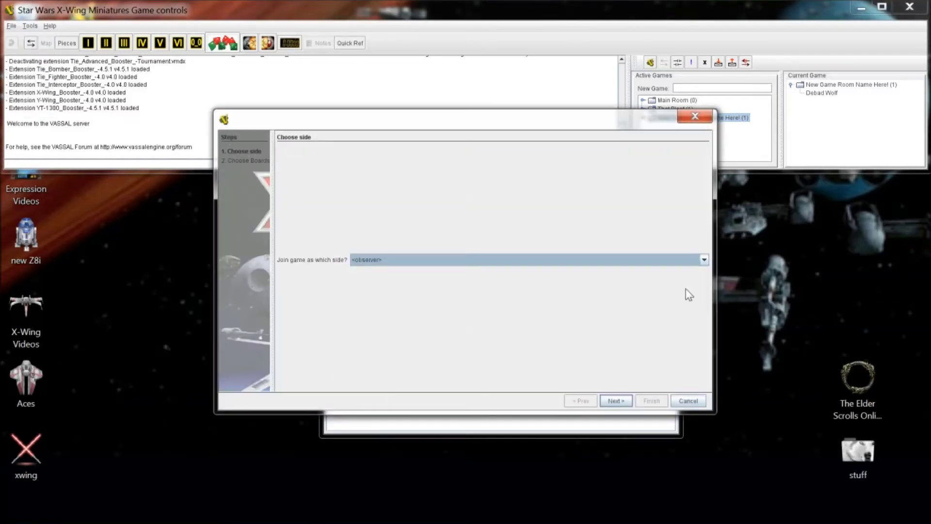
{"action": "left_click", "coordinate": [703, 260]}
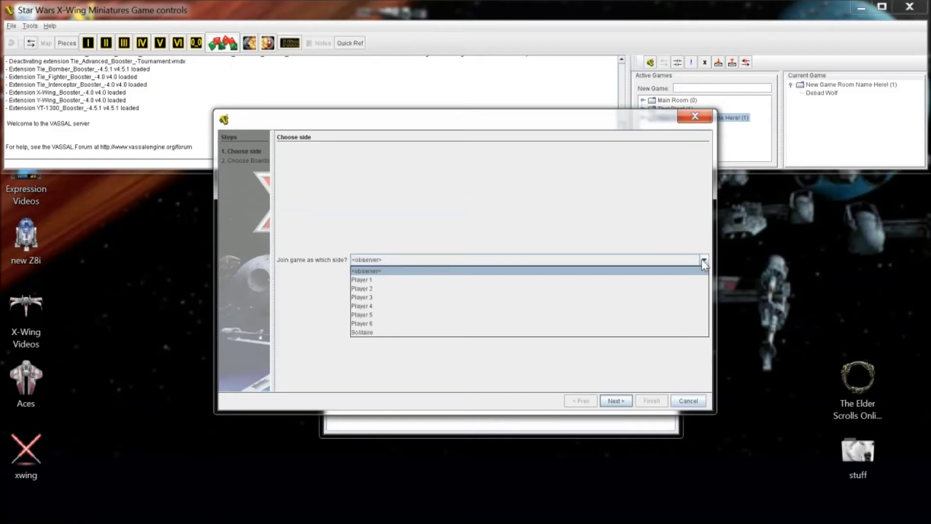
{"action": "left_click", "coordinate": [650, 279]}
{"action": "left_click", "coordinate": [620, 404]}
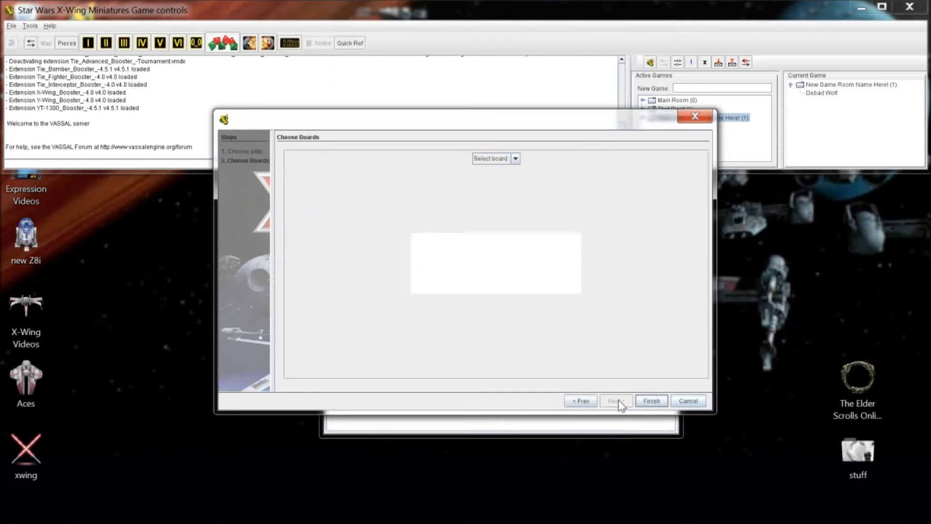
Choose the 3'x3' Starfield board and finish the game setup
{"action": "left_click", "coordinate": [511, 160]}
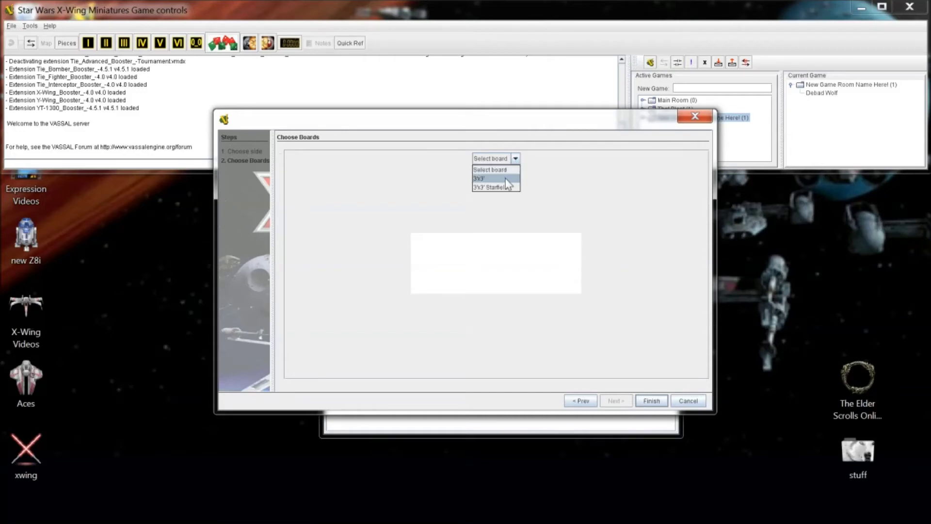
{"action": "left_click", "coordinate": [506, 179]}
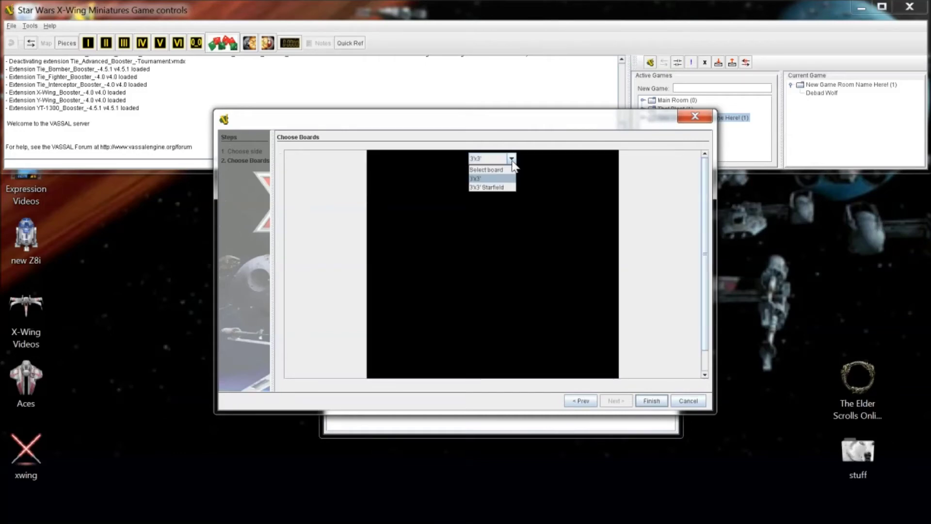
{"action": "left_click", "coordinate": [501, 188]}
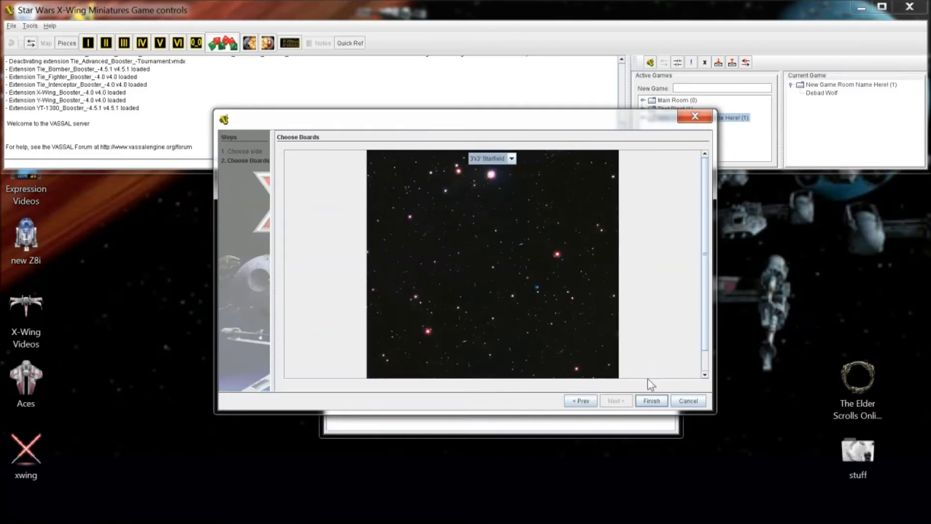
{"action": "left_click", "coordinate": [651, 401]}
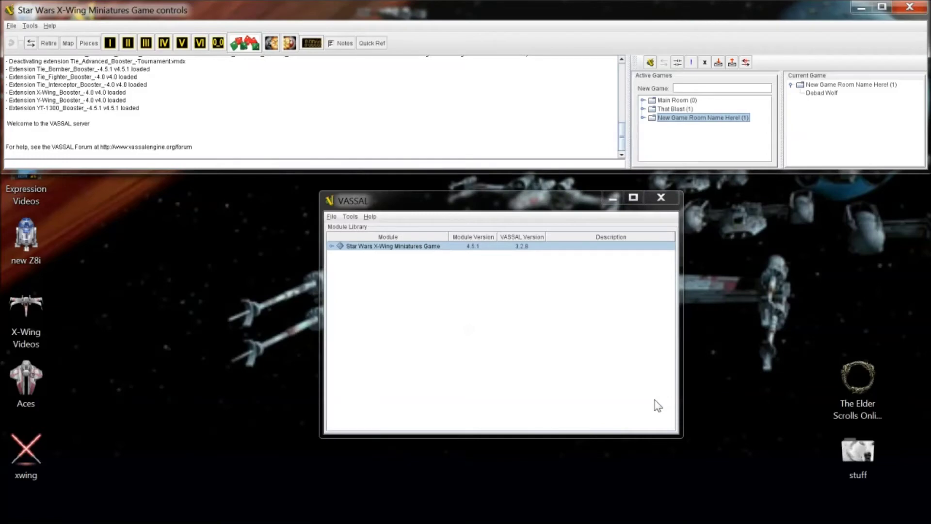
Show the map and the Player 1 window, and enlarge the Player 1 window to fill the space below the game controls
{"action": "left_click", "coordinate": [68, 43]}
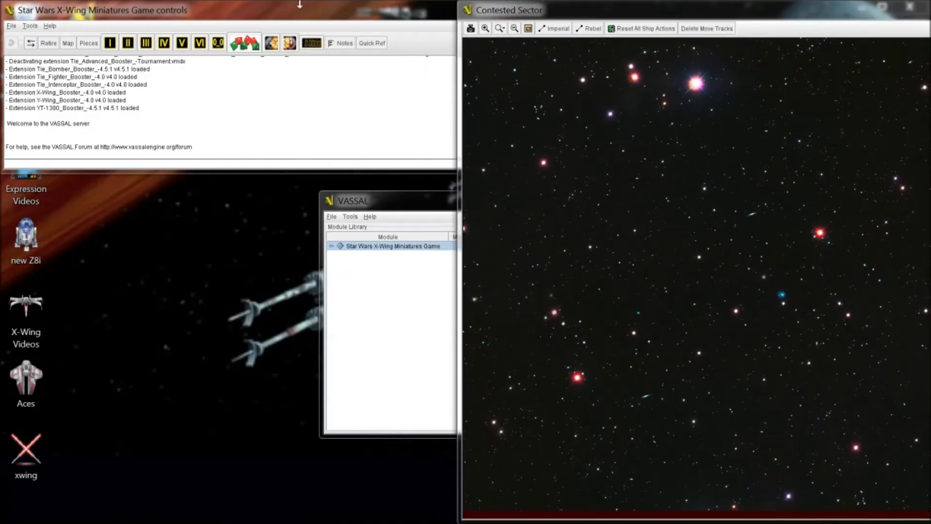
{"action": "left_click", "coordinate": [110, 46]}
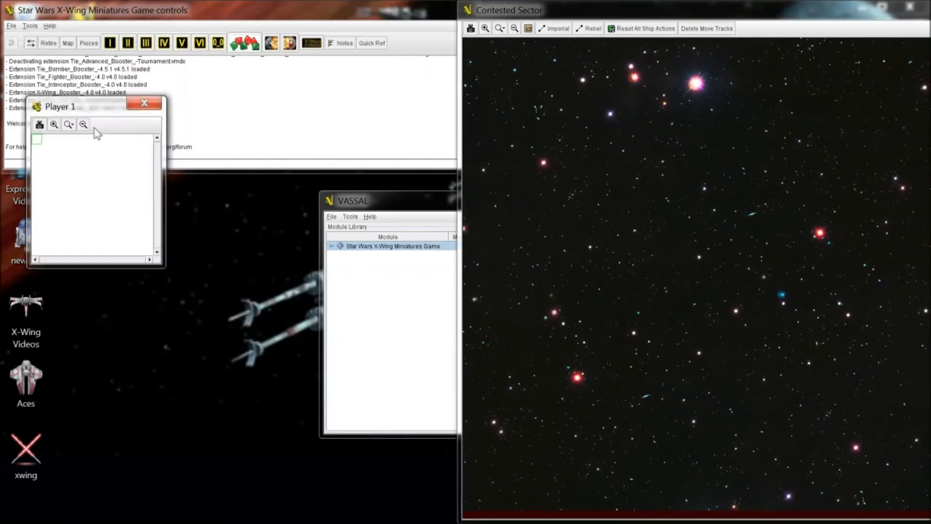
{"action": "left_click_drag", "start_coordinate": [100, 110], "coordinate": [73, 192]}
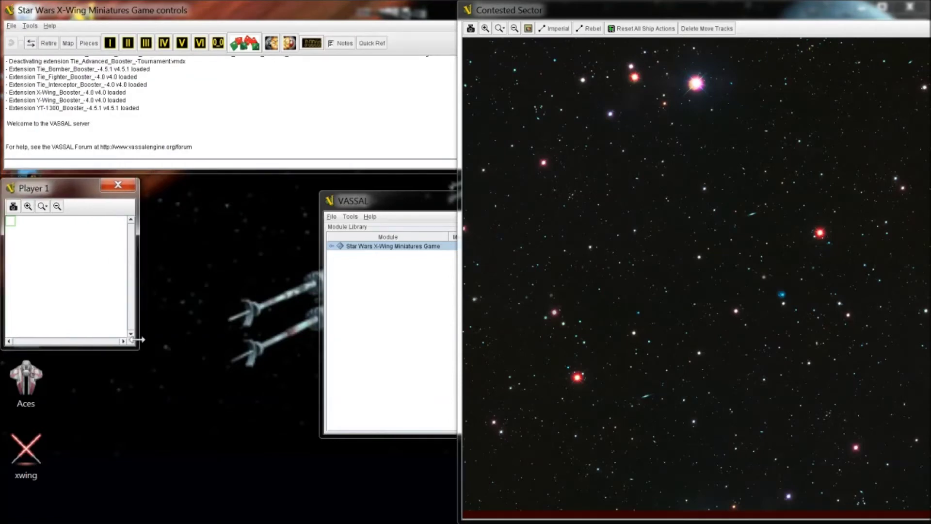
{"action": "left_click_drag", "start_coordinate": [138, 348], "coordinate": [452, 518]}
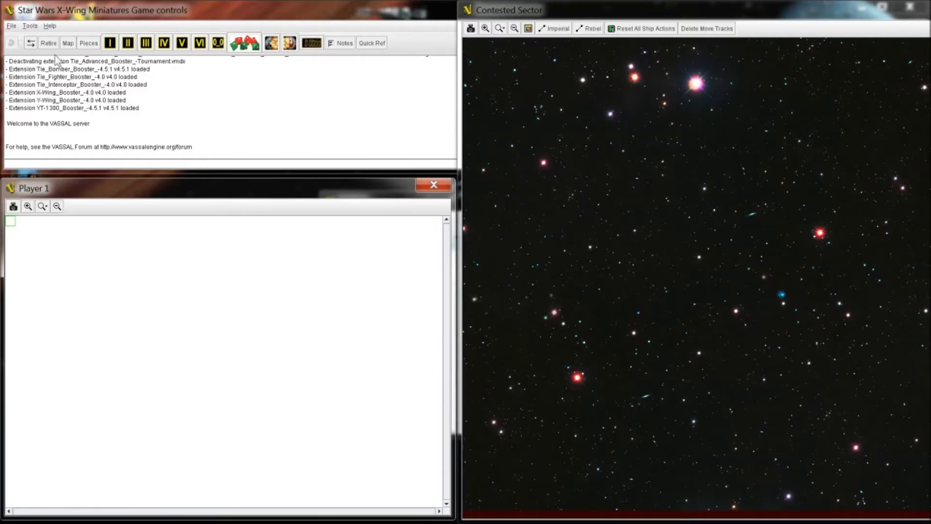
Show the game pieces and resize their area so the movement template list is readable beside the chat
{"action": "left_click", "coordinate": [81, 48]}
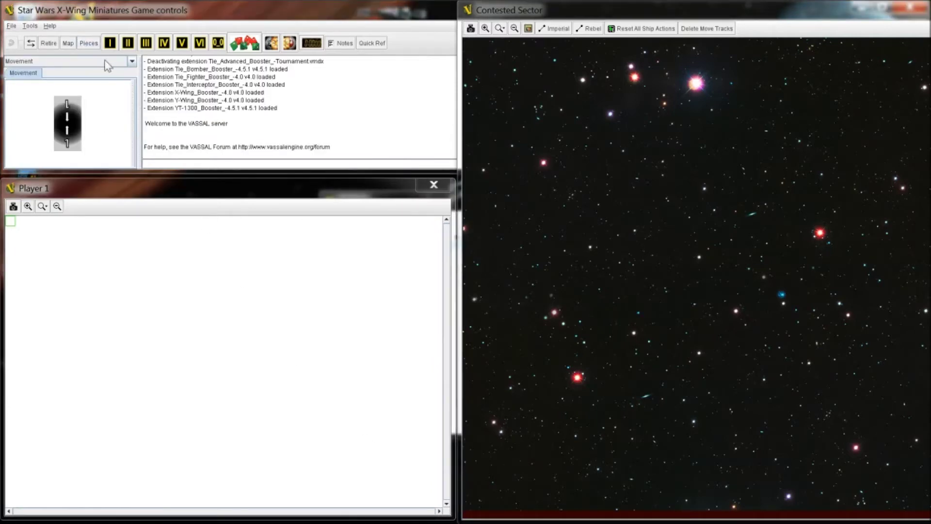
{"action": "left_click_drag", "start_coordinate": [140, 88], "coordinate": [179, 112]}
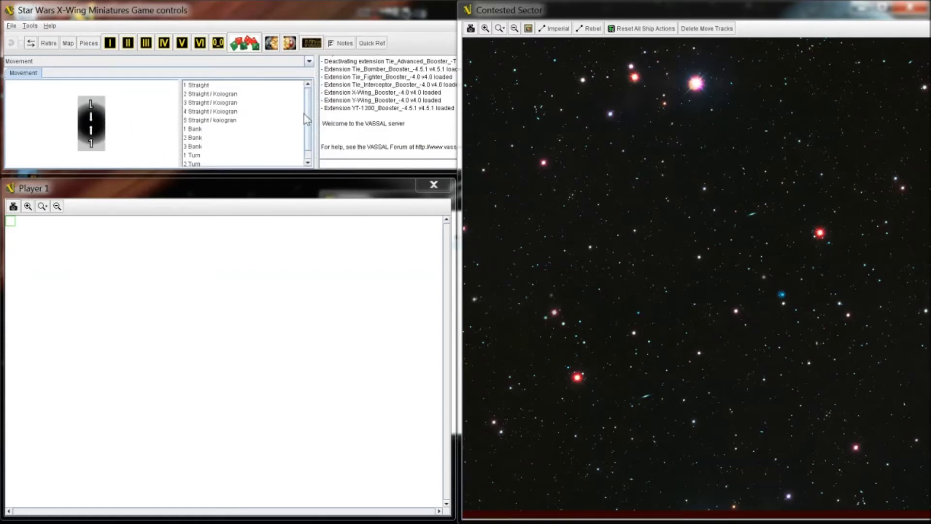
{"action": "left_click_drag", "start_coordinate": [315, 119], "coordinate": [285, 117]}
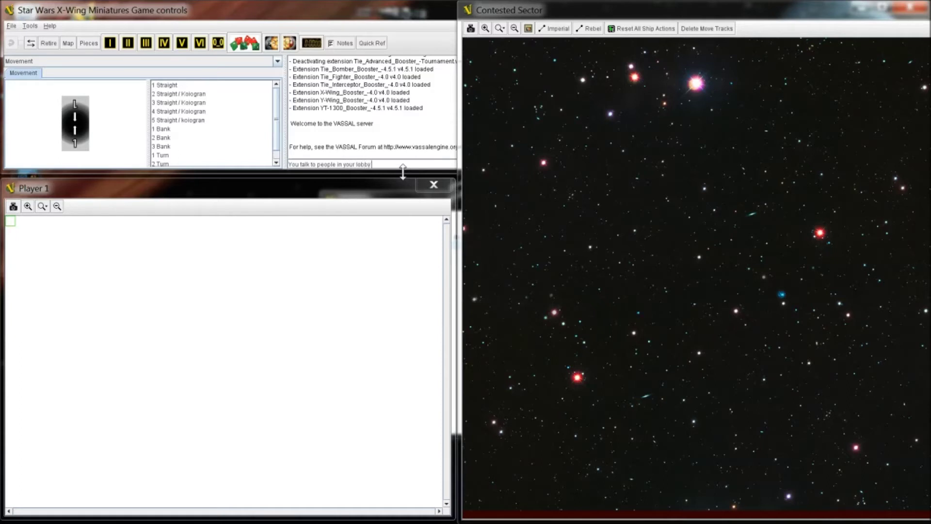
Send the chat messages "You talk to people in your lobby here!" and "Time to die rebel scum!!!!"
{"action": "key", "text": "Return"}
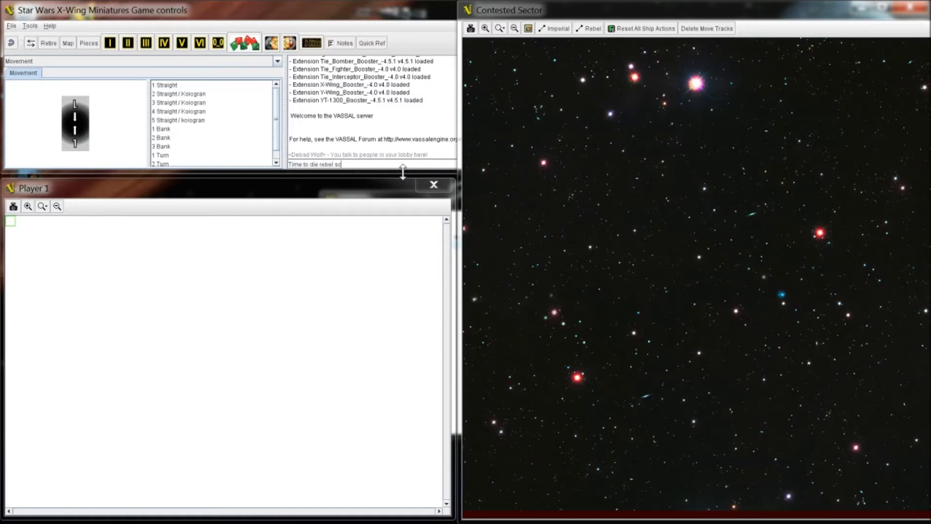
{"action": "key", "text": "Return"}
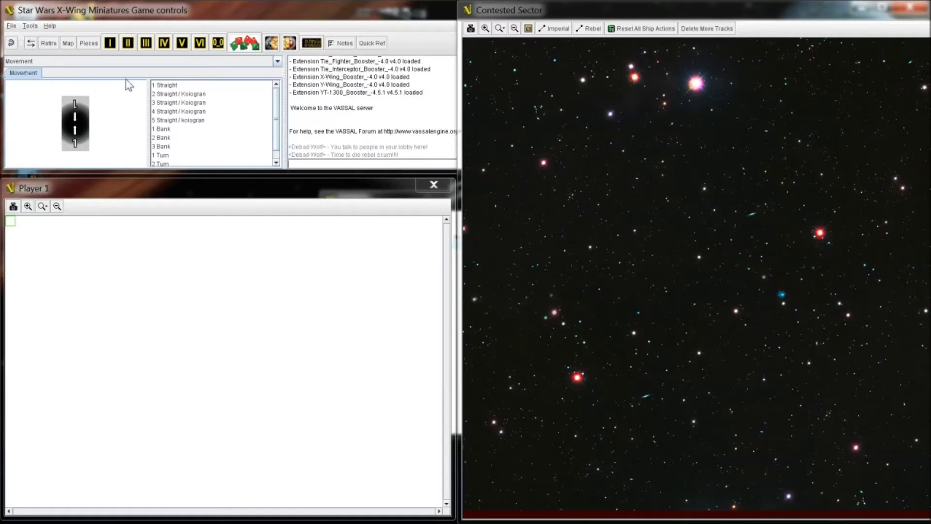
Place a 1 Bank movement template in the upper-left area of the Contested Sector map
{"action": "left_click", "coordinate": [160, 86]}
{"action": "left_click", "coordinate": [167, 94]}
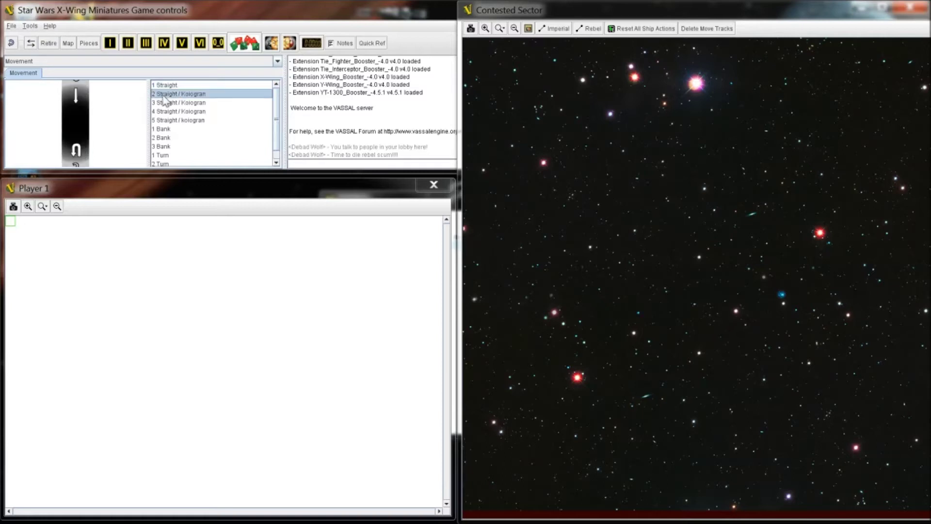
{"action": "left_click", "coordinate": [164, 111]}
{"action": "left_click", "coordinate": [165, 129]}
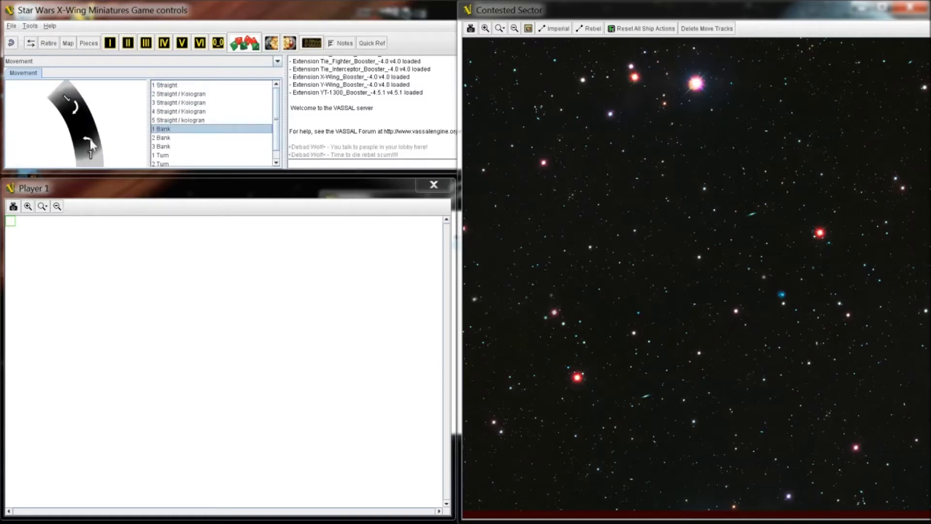
{"action": "left_click_drag", "start_coordinate": [88, 143], "coordinate": [538, 165]}
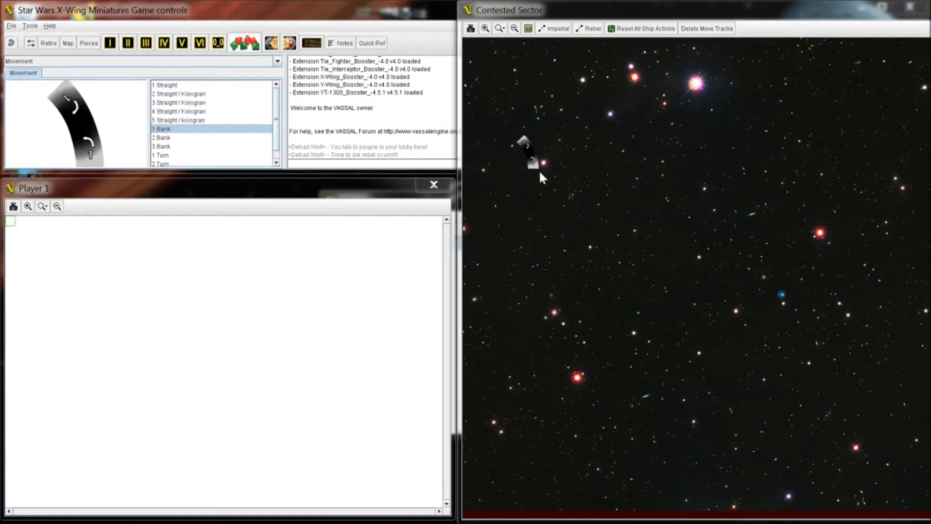
Rotate the 1 Bank template on the map until it lies horizontally as a small arch
{"action": "mouse_move", "coordinate": [537, 166]}
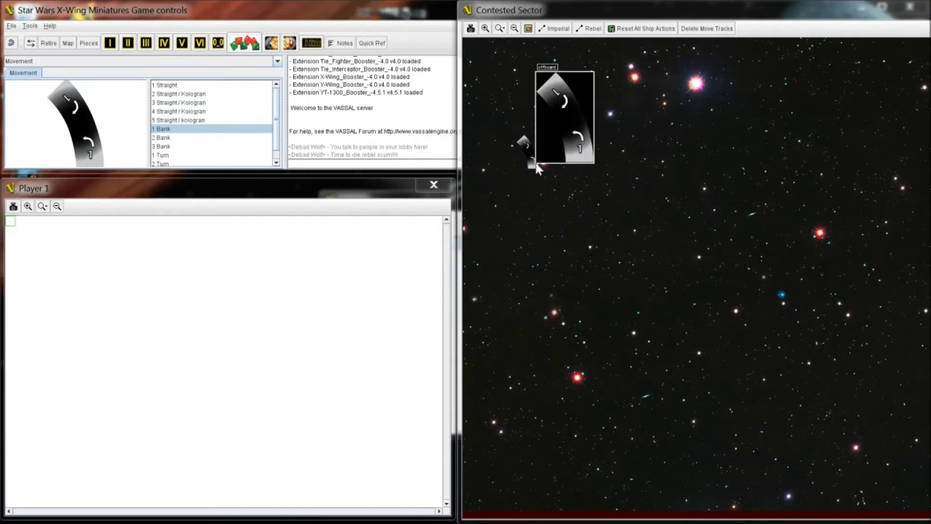
{"action": "key", "text": "ctrl+bracketright"}
{"action": "key", "text": "ctrl+bracketright"}
{"action": "key", "text": "ctrl+bracketright"}
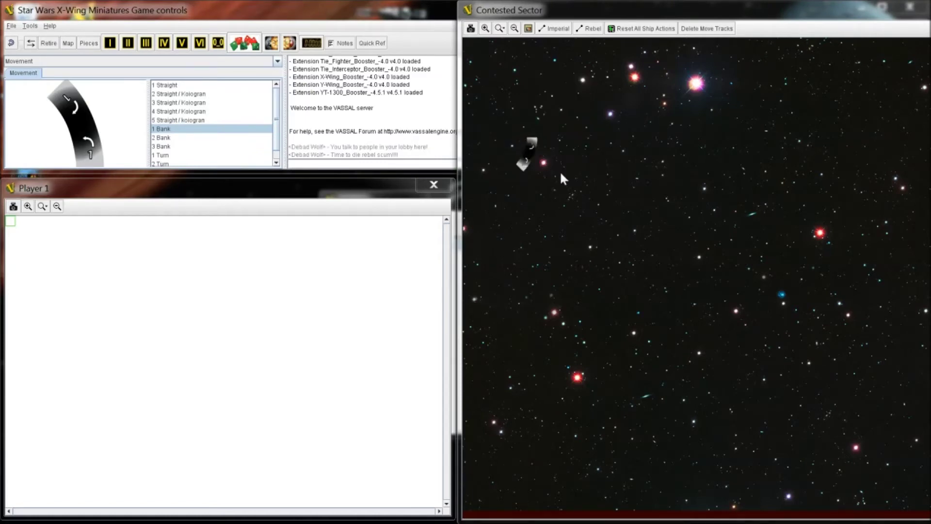
{"action": "key", "text": "ctrl+bracketright"}
{"action": "key", "text": "ctrl+bracketright"}
{"action": "key", "text": "ctrl+bracketright"}
{"action": "key", "text": "ctrl+bracketright"}
{"action": "key", "text": "ctrl+bracketright"}
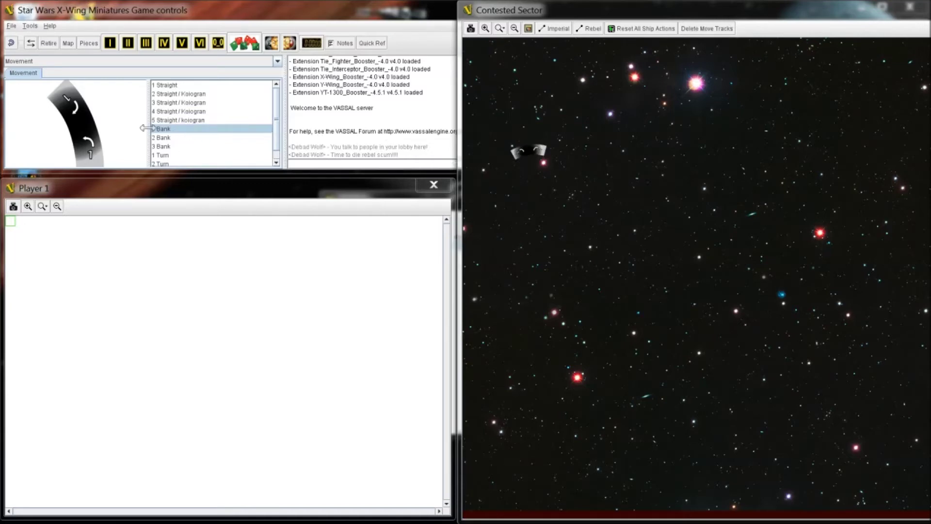
Place a second 1 Bank template as an arch beside the first and a vertical 1 Straight template centred below the pair
{"action": "left_click_drag", "start_coordinate": [99, 142], "coordinate": [631, 160]}
{"action": "left_click_drag", "start_coordinate": [590, 156], "coordinate": [591, 155]}
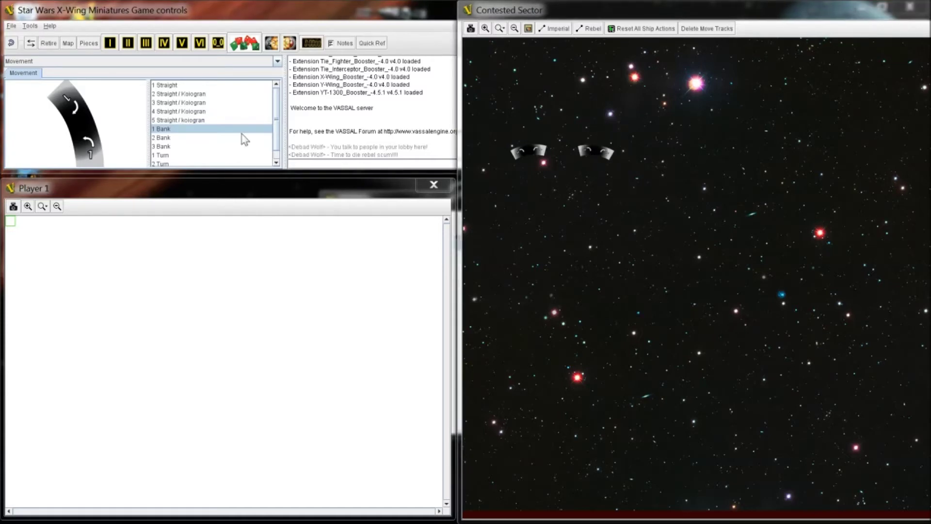
{"action": "left_click", "coordinate": [187, 86]}
{"action": "left_click_drag", "start_coordinate": [75, 124], "coordinate": [565, 199]}
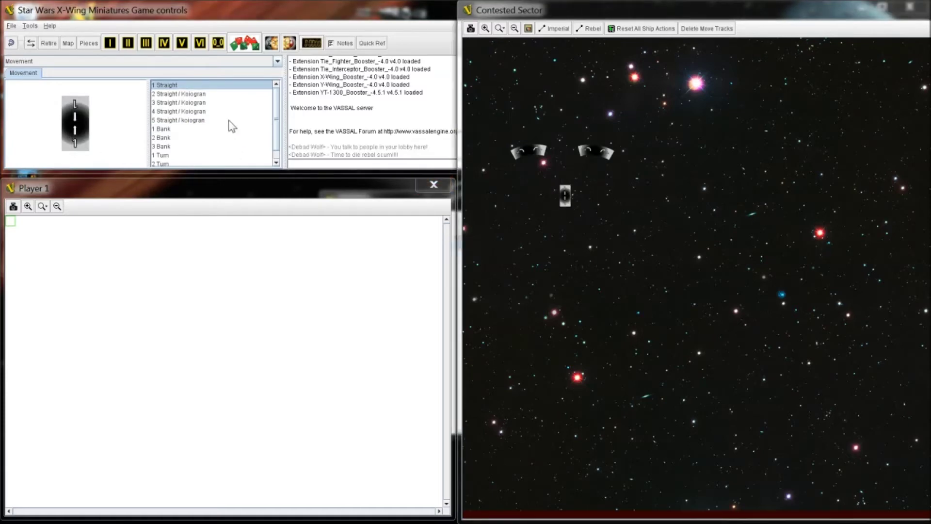
Place a 3 Bank template below the 1 Straight template and rotate it to form the left half of a smile
{"action": "left_click", "coordinate": [196, 120]}
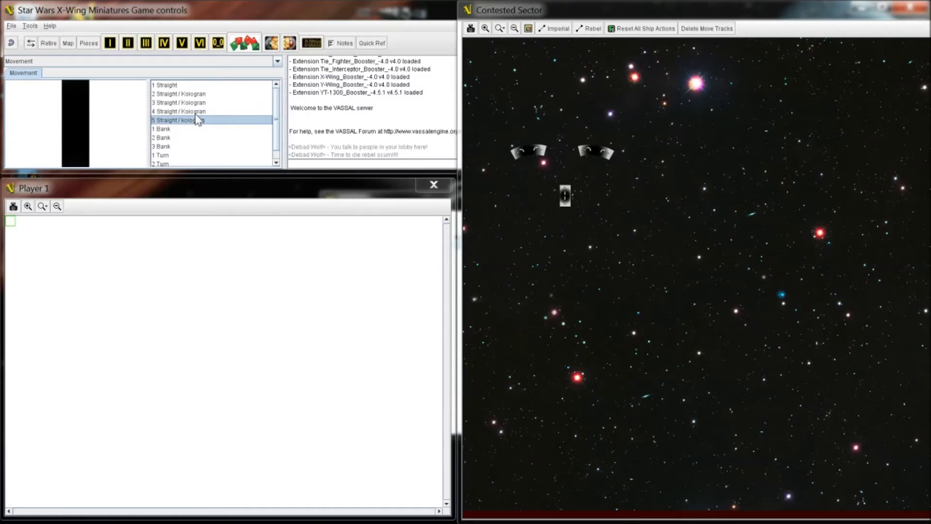
{"action": "left_click", "coordinate": [196, 113]}
{"action": "scroll", "coordinate": [277, 116], "scroll_direction": "down", "scroll_amount": 1}
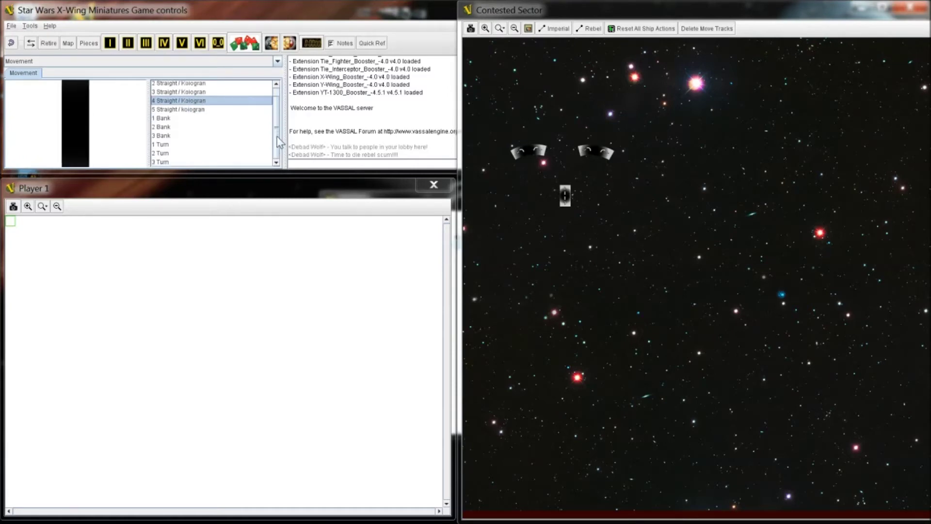
{"action": "left_click", "coordinate": [167, 136]}
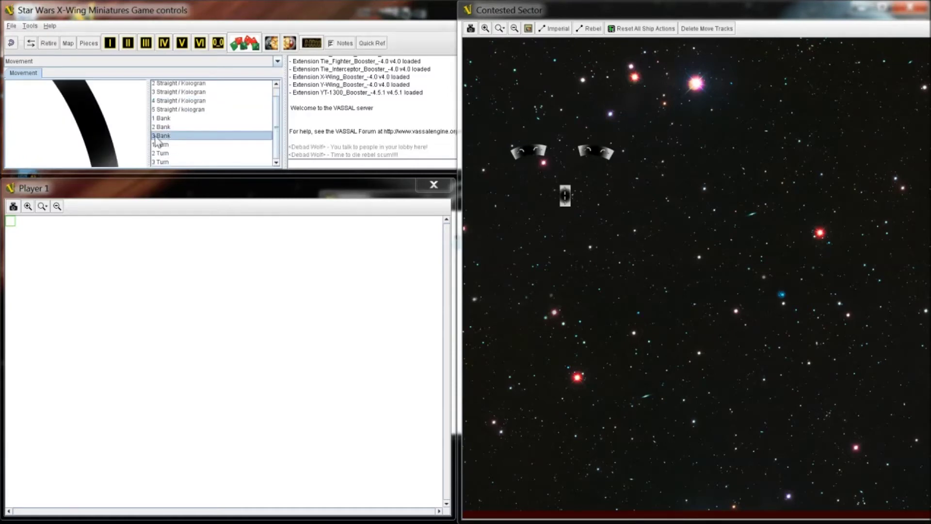
{"action": "left_click_drag", "start_coordinate": [167, 136], "coordinate": [530, 233]}
{"action": "key", "text": "ctrl+r"}
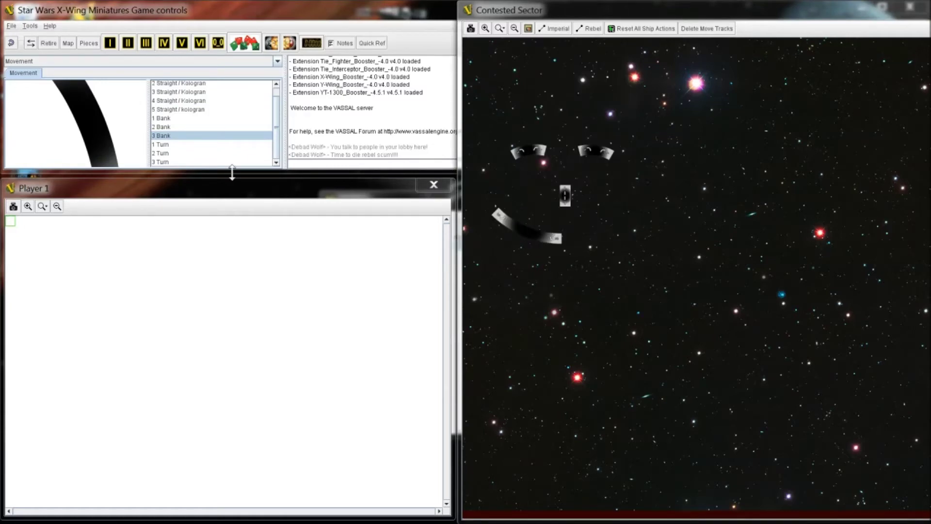
Add a second 3 Bank template, rotate it and join it to the first as the right half of the smile
{"action": "left_click_drag", "start_coordinate": [96, 141], "coordinate": [658, 209]}
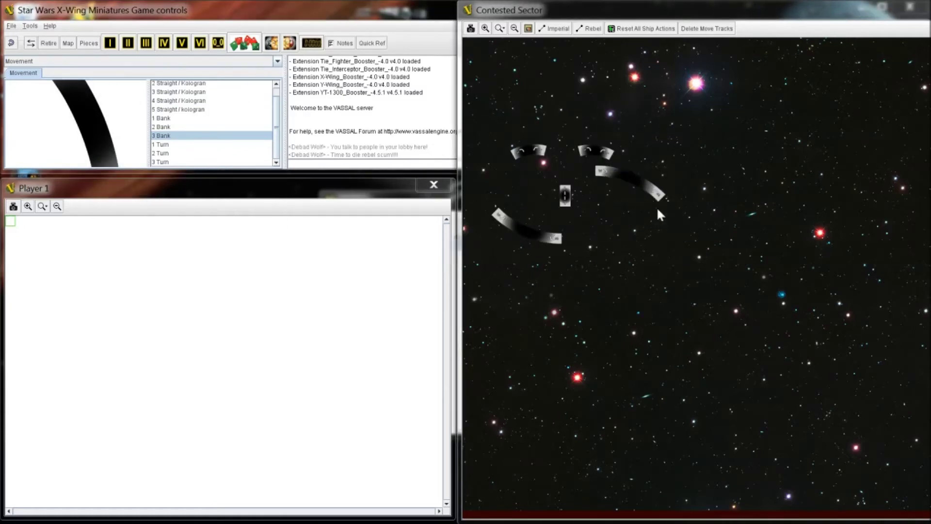
{"action": "key", "text": "ctrl+r"}
{"action": "key", "text": "ctrl+r"}
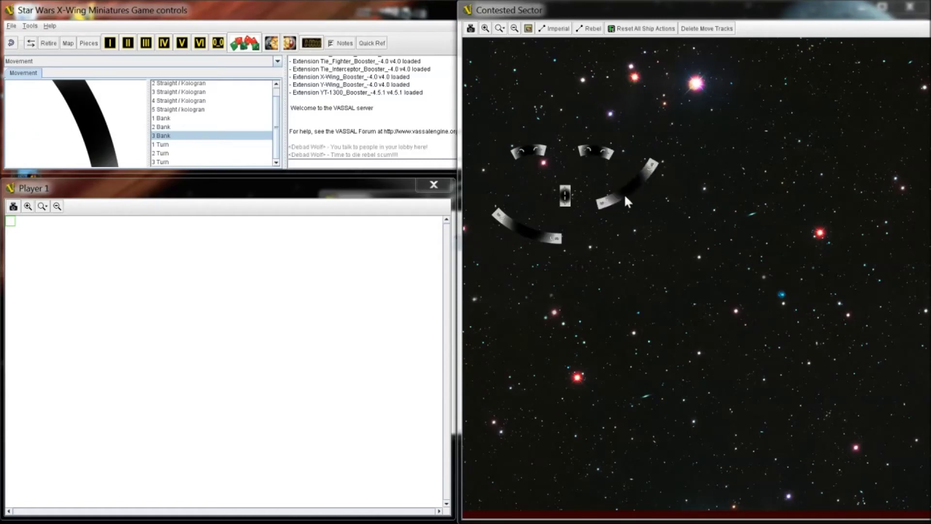
{"action": "left_click_drag", "start_coordinate": [626, 200], "coordinate": [588, 235]}
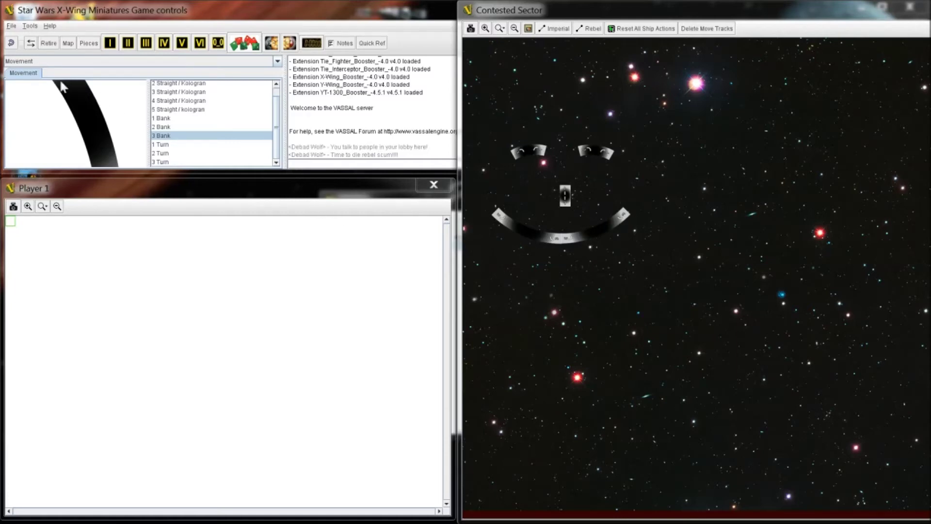
Switch the piece category from Movement to Rebel and widen the pilot card preview
{"action": "left_click", "coordinate": [277, 61]}
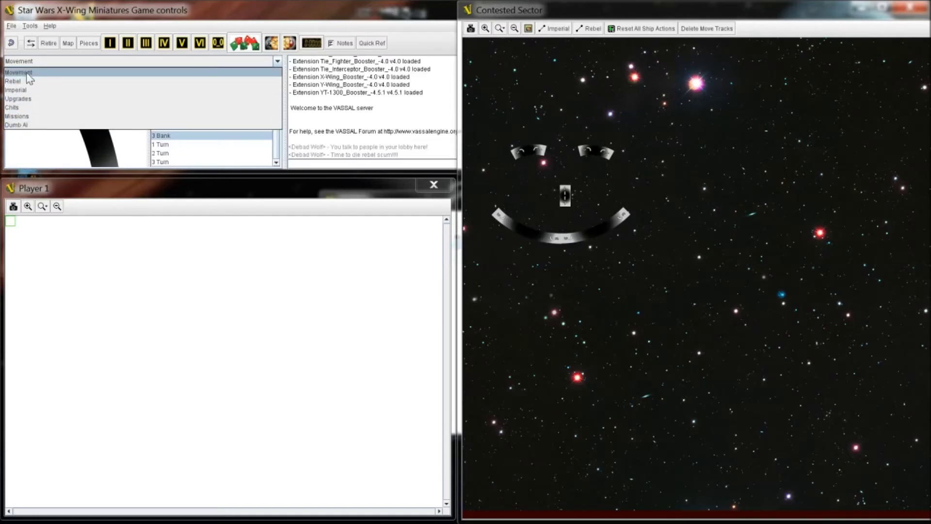
{"action": "left_click", "coordinate": [28, 73]}
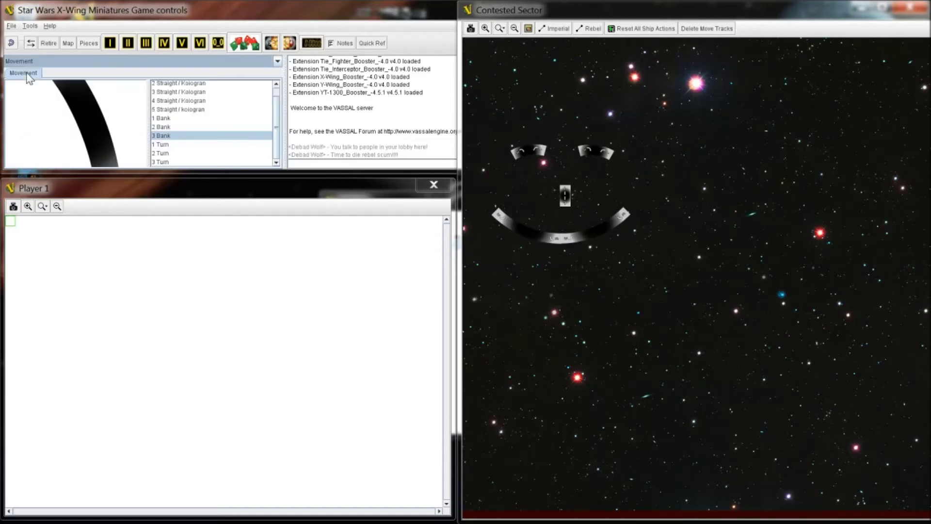
{"action": "left_click", "coordinate": [264, 61]}
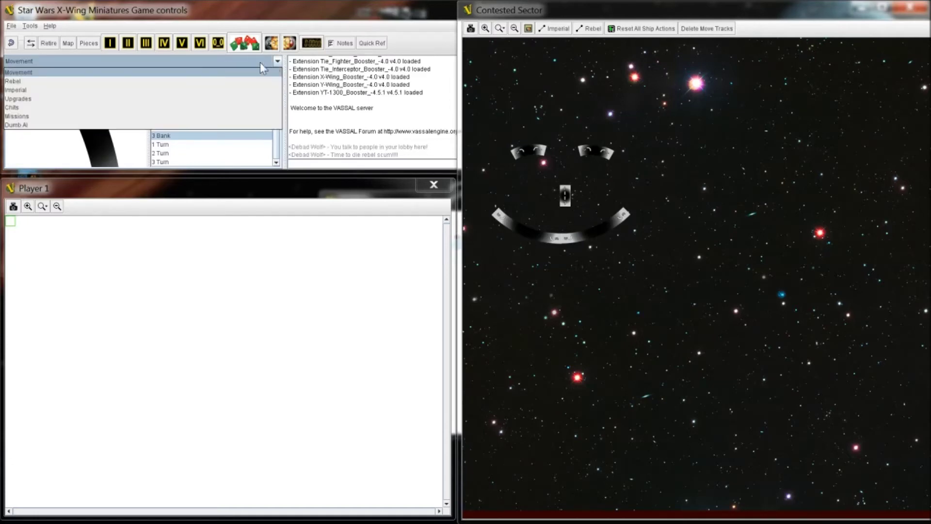
{"action": "left_click", "coordinate": [165, 82]}
{"action": "left_click_drag", "start_coordinate": [132, 121], "coordinate": [177, 124]}
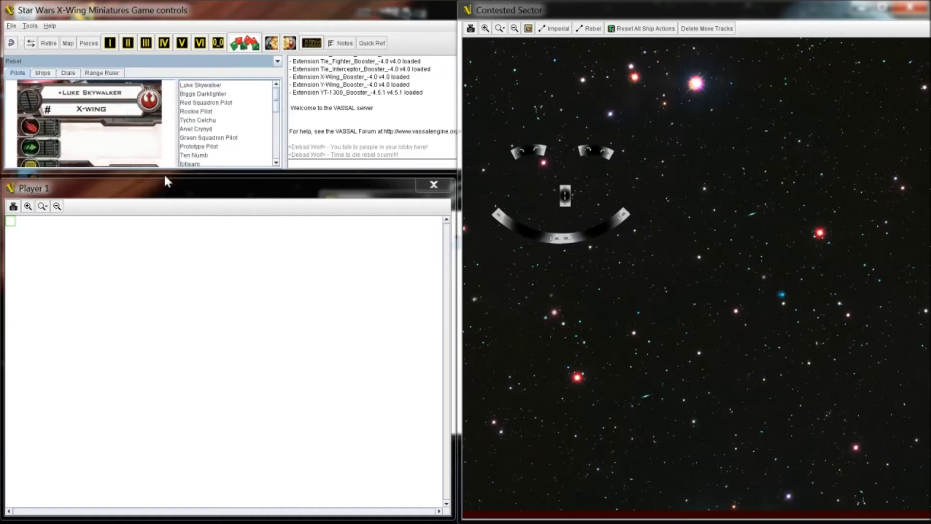
Enlarge the game controls window downward to fit the whole Luke Skywalker card, with the Player 1 window shrunk and placed beneath it
{"action": "left_click_drag", "start_coordinate": [164, 173], "coordinate": [166, 255]}
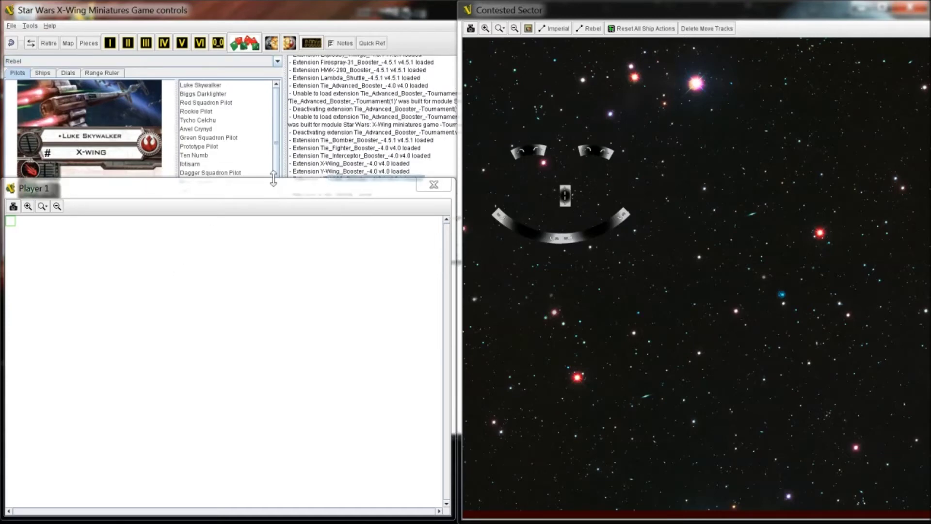
{"action": "left_click_drag", "start_coordinate": [273, 178], "coordinate": [274, 273]}
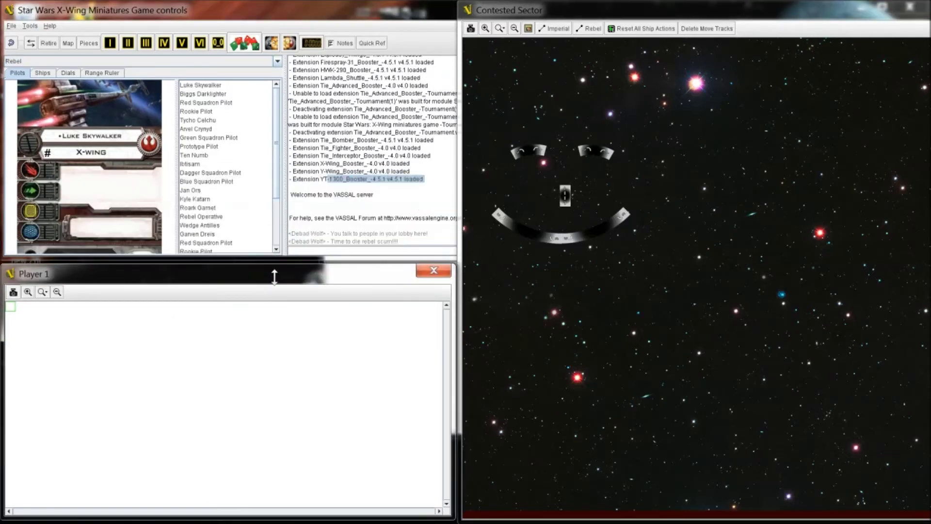
{"action": "left_click", "coordinate": [243, 260]}
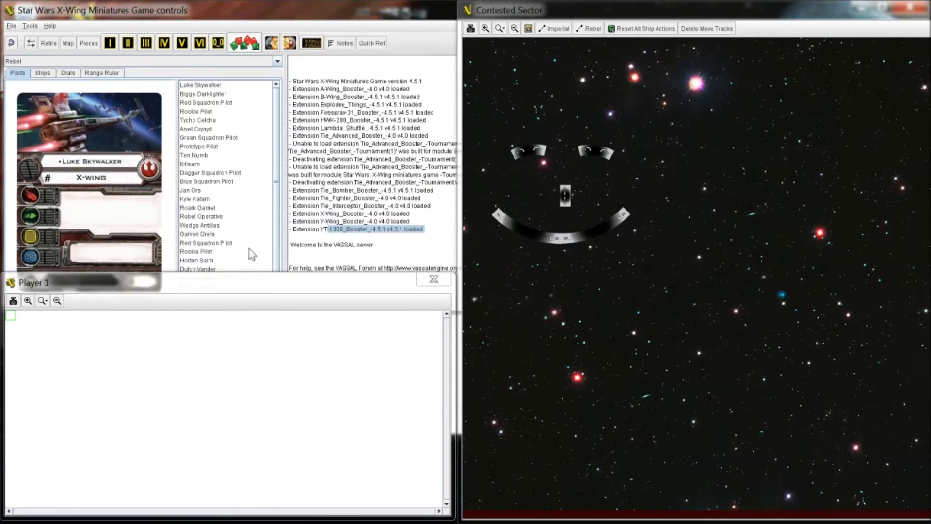
{"action": "left_click_drag", "start_coordinate": [248, 272], "coordinate": [256, 338]}
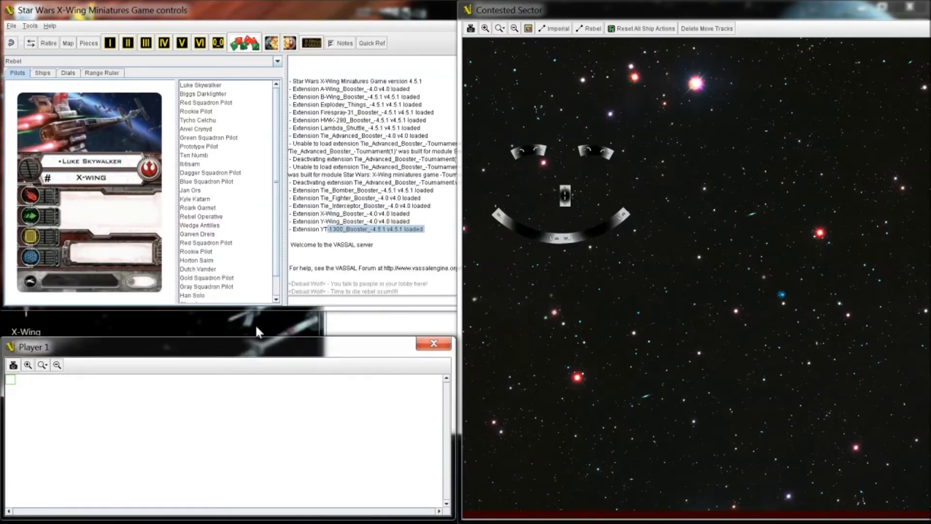
Preview a range of Rebel pilot cards, from Luke Skywalker down to the Gray Squadron Pilot
{"action": "left_click", "coordinate": [199, 86]}
{"action": "left_click", "coordinate": [200, 95]}
{"action": "left_click", "coordinate": [202, 103]}
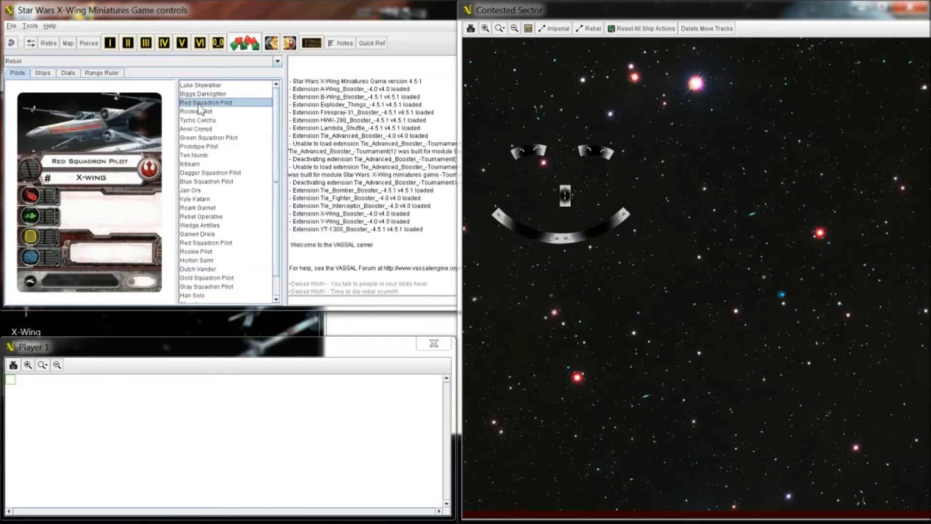
{"action": "left_click", "coordinate": [199, 122]}
{"action": "left_click", "coordinate": [199, 138]}
{"action": "left_click", "coordinate": [196, 155]}
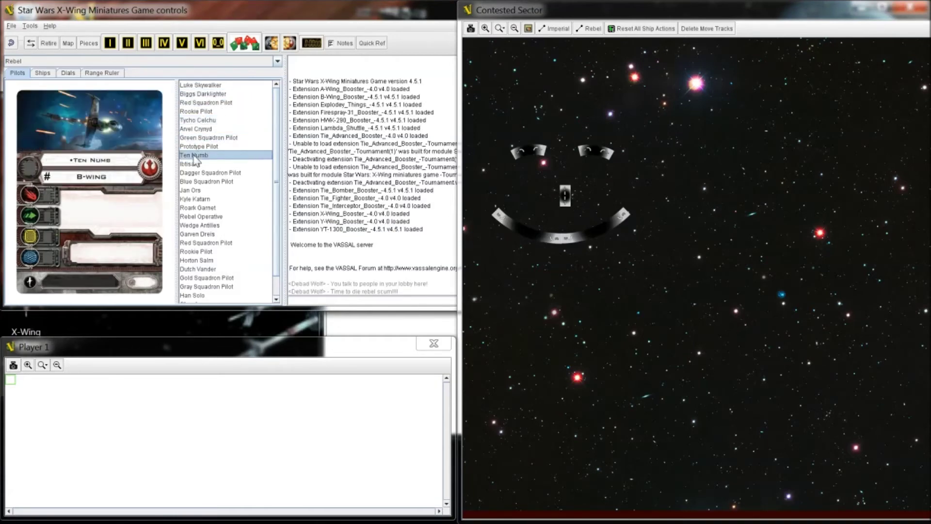
{"action": "left_click", "coordinate": [194, 181]}
{"action": "left_click", "coordinate": [195, 190]}
{"action": "left_click", "coordinate": [197, 207]}
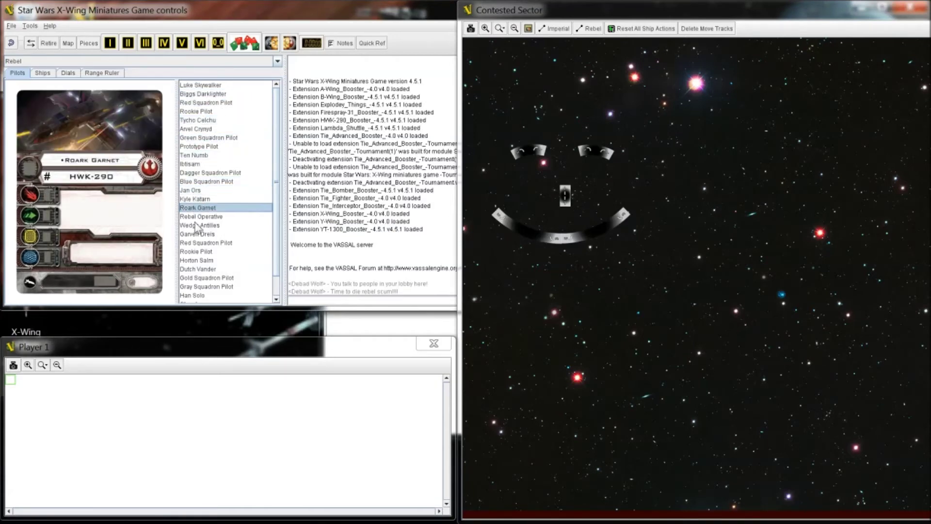
{"action": "left_click", "coordinate": [196, 242]}
{"action": "left_click", "coordinate": [196, 261]}
{"action": "left_click", "coordinate": [201, 287]}
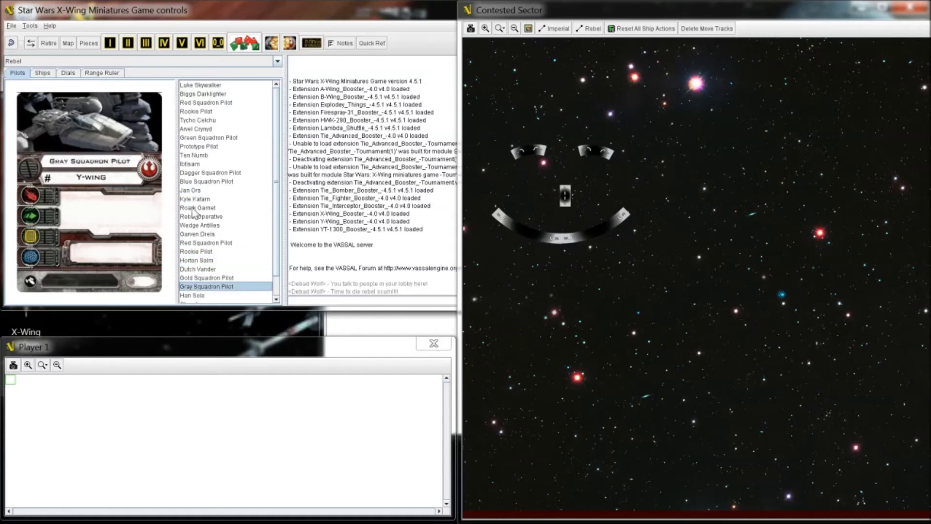
Preview the Rebel ship pieces: X-Wing, A-Wing, B-Wing, HWK-290, YT-1300 and Y-Wing
{"action": "left_click", "coordinate": [42, 74]}
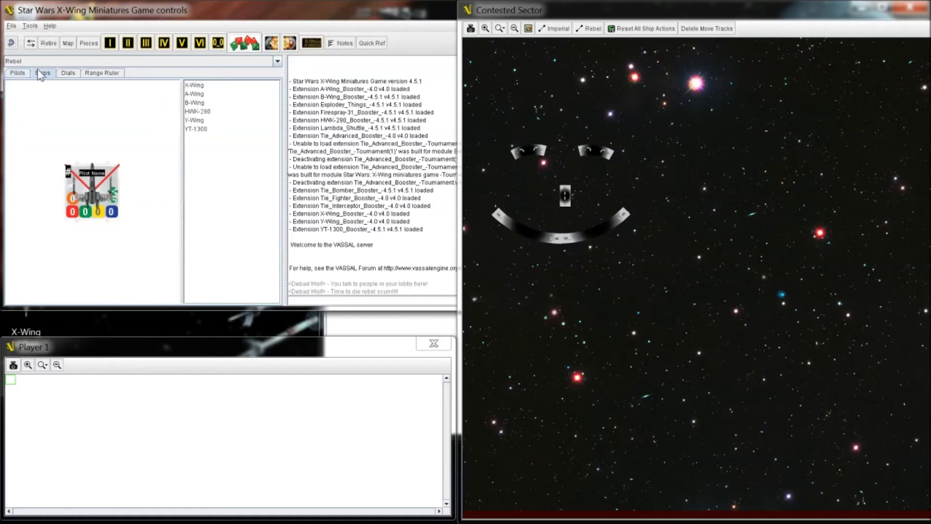
{"action": "left_click", "coordinate": [194, 86]}
{"action": "left_click", "coordinate": [194, 94]}
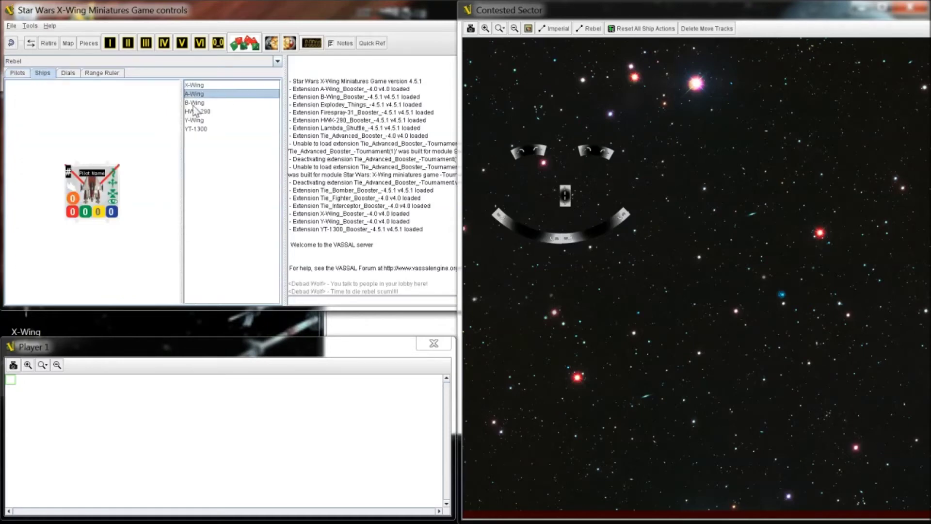
{"action": "left_click", "coordinate": [195, 102]}
{"action": "left_click", "coordinate": [192, 114]}
{"action": "left_click", "coordinate": [195, 129]}
{"action": "left_click", "coordinate": [194, 120]}
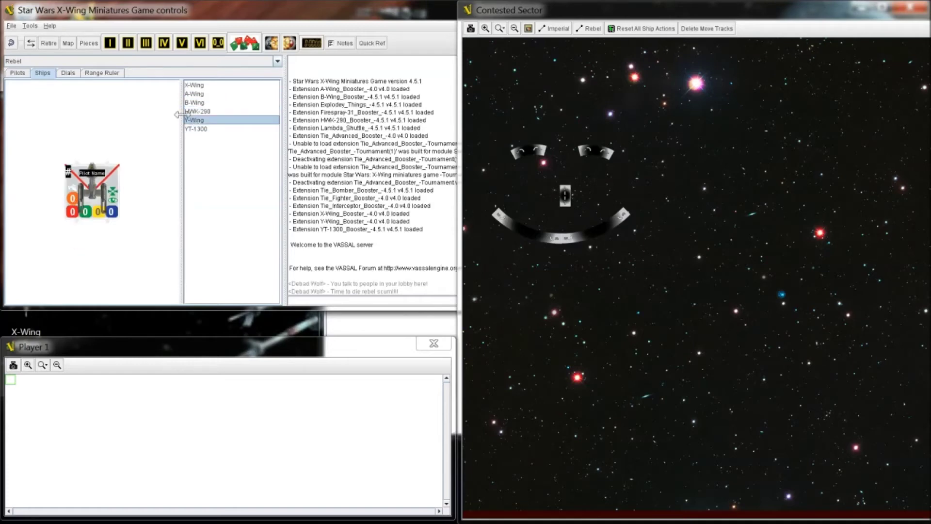
Look at the Rebel X-Wing Dial and the Rebel Range Ruler
{"action": "left_click", "coordinate": [70, 74]}
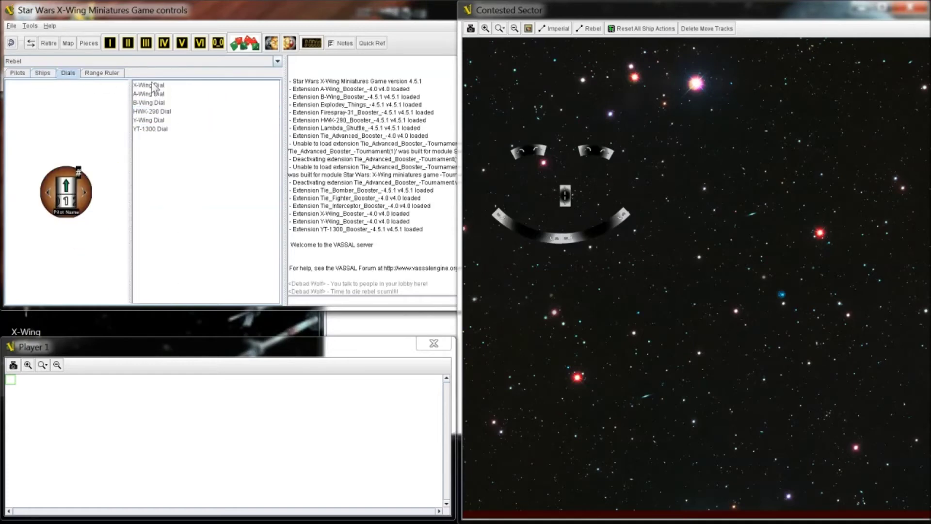
{"action": "left_click", "coordinate": [152, 86]}
{"action": "left_click", "coordinate": [101, 75]}
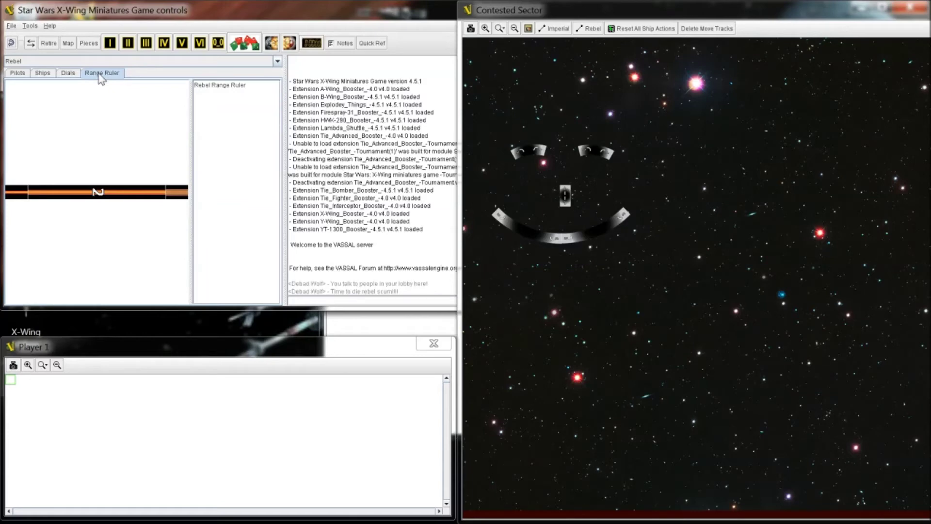
Switch the piece category to Imperial and resize the panes so the pilot list shows beside the card preview
{"action": "left_click", "coordinate": [278, 61]}
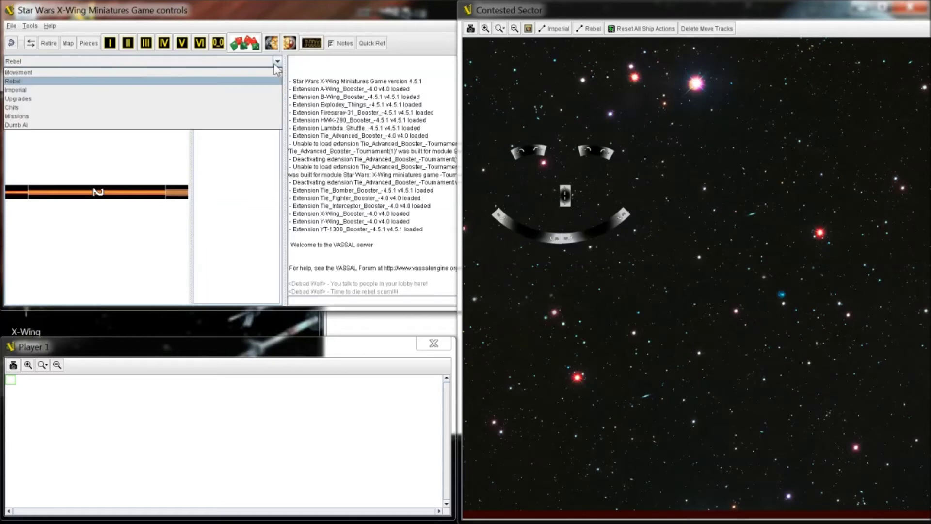
{"action": "left_click", "coordinate": [263, 90]}
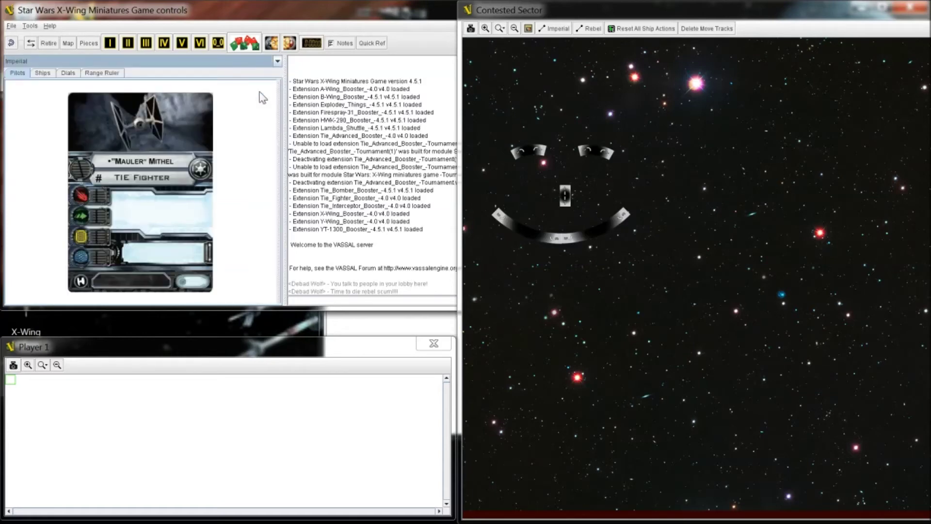
{"action": "left_click_drag", "start_coordinate": [282, 116], "coordinate": [206, 128]}
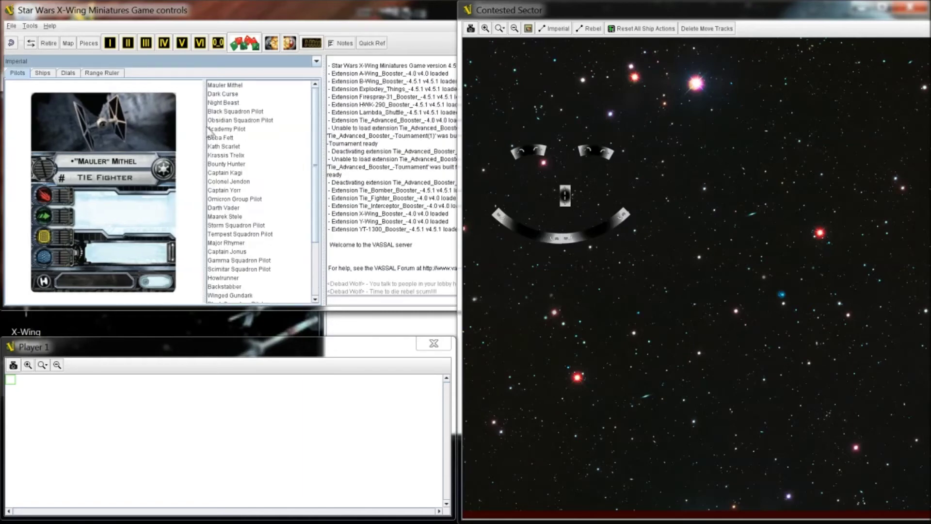
Preview Imperial pilot cards across the list, including Boba Fett, Captain Yorr, Scimitar Squadron Pilot and Winged Gundark
{"action": "left_click", "coordinate": [228, 138]}
{"action": "left_click", "coordinate": [226, 164]}
{"action": "left_click", "coordinate": [225, 190]}
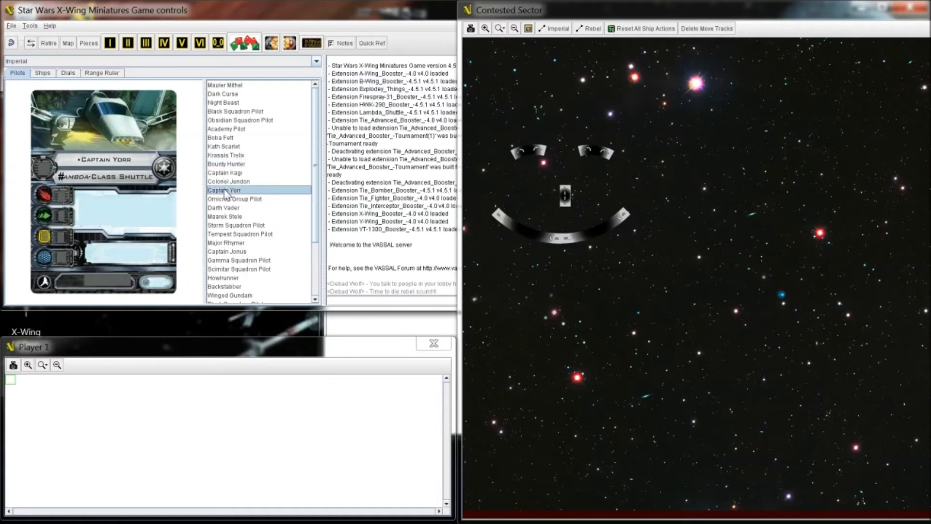
{"action": "left_click", "coordinate": [225, 217]}
{"action": "left_click", "coordinate": [229, 243]}
{"action": "left_click", "coordinate": [237, 270]}
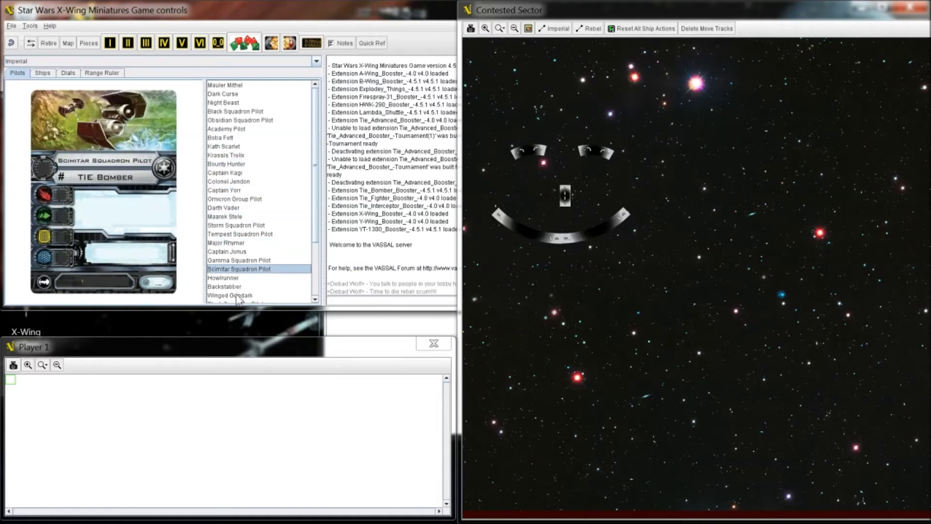
{"action": "left_click", "coordinate": [237, 296]}
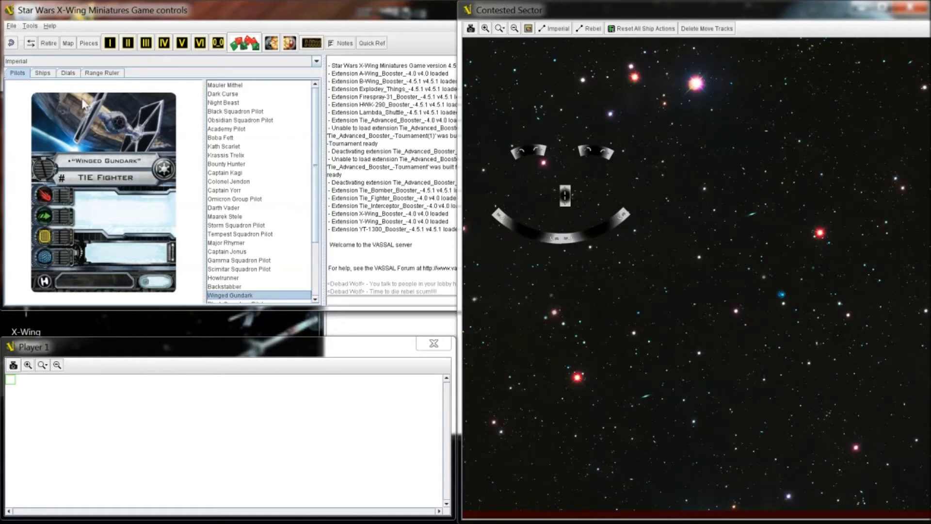
Preview the Imperial ship pieces, from the Firespray-31 through to the Tie Interceptor
{"action": "left_click", "coordinate": [43, 73]}
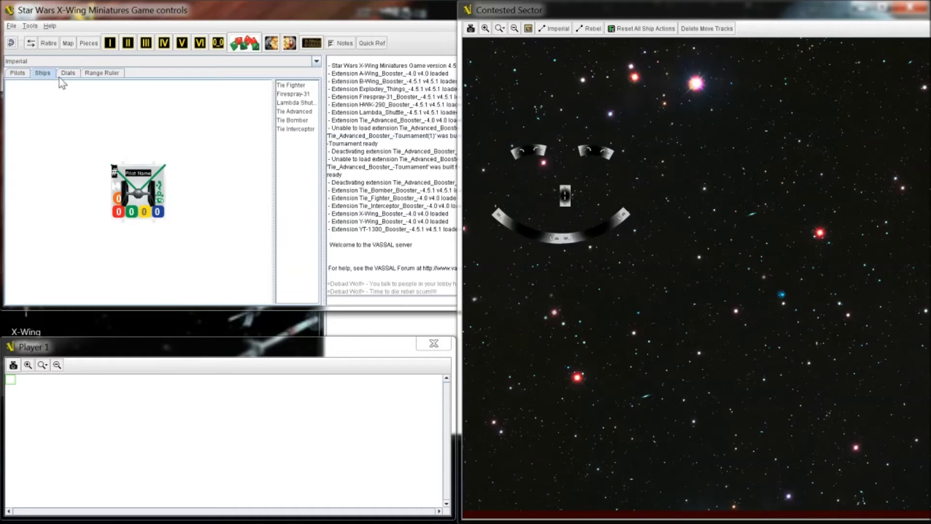
{"action": "left_click", "coordinate": [283, 94]}
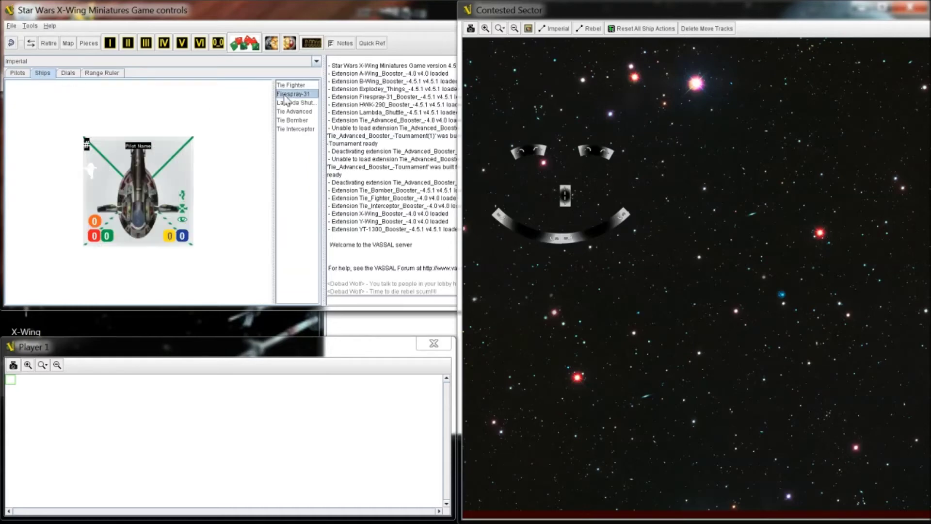
{"action": "left_click", "coordinate": [287, 103]}
{"action": "left_click", "coordinate": [290, 111]}
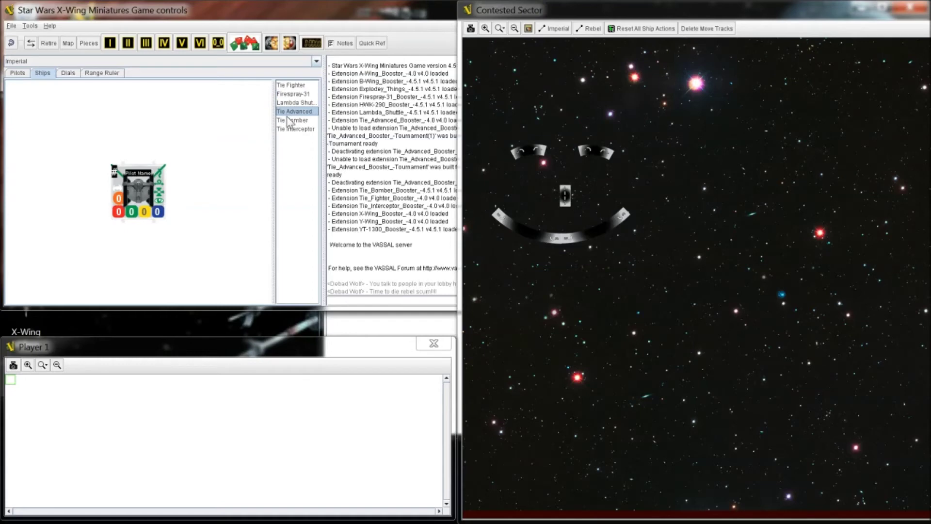
{"action": "left_click", "coordinate": [288, 120]}
{"action": "left_click", "coordinate": [291, 129]}
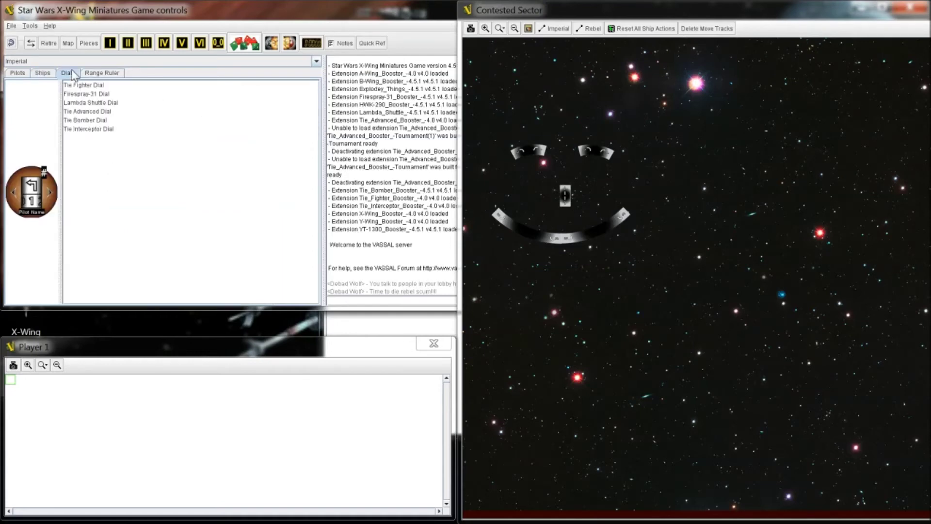
Look through the Imperial dials, including Tie Fighter, Lambda Shuttle, Tie Advanced and Tie Interceptor, and view the Imperial range ruler
{"action": "left_click", "coordinate": [79, 85]}
{"action": "left_click", "coordinate": [81, 103]}
{"action": "left_click", "coordinate": [81, 111]}
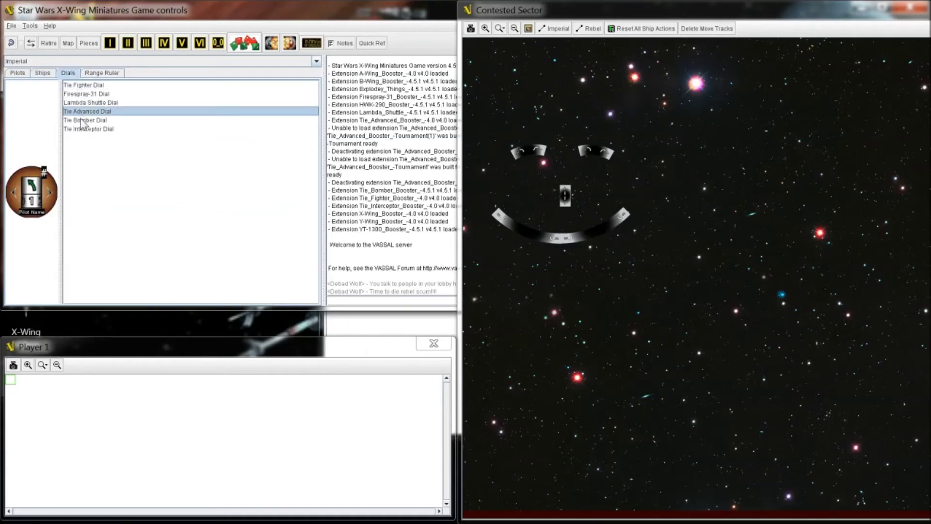
{"action": "left_click", "coordinate": [80, 129]}
{"action": "left_click", "coordinate": [100, 74]}
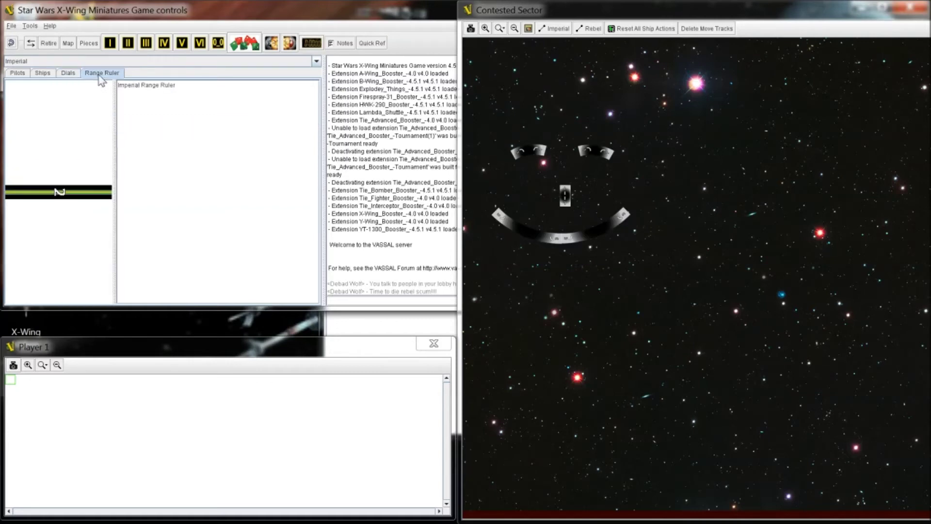
Place the Imperial Boba Fett and Darth Vader pilot cards side by side in the Player 1 window, leaving a gap between them
{"action": "left_click", "coordinate": [18, 73]}
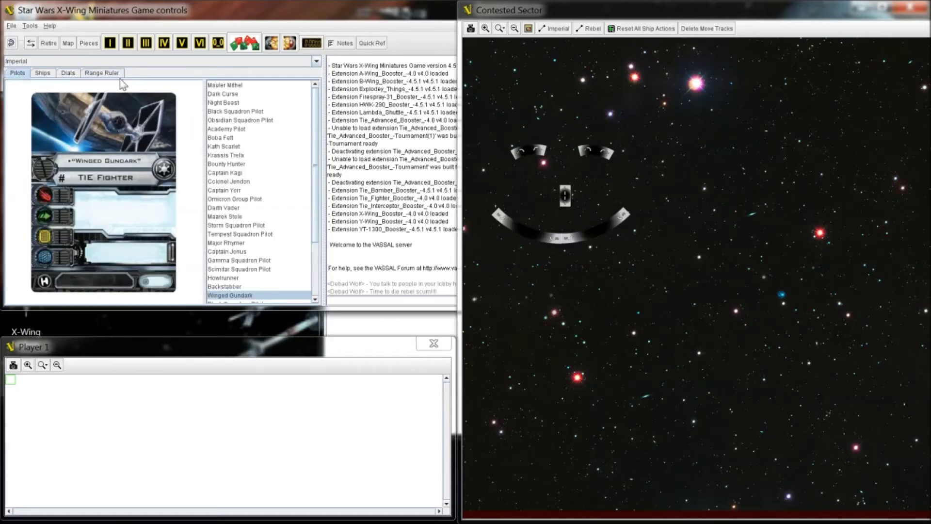
{"action": "left_click", "coordinate": [311, 137]}
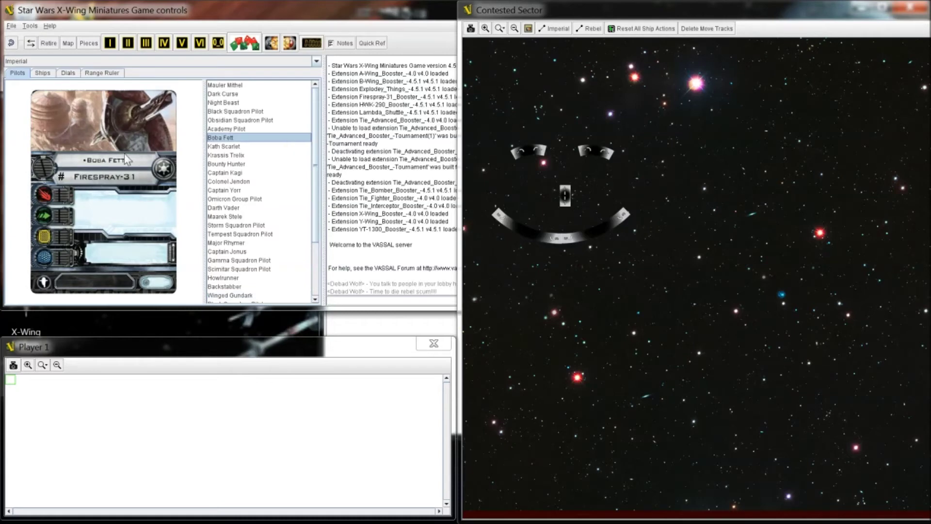
{"action": "left_click_drag", "start_coordinate": [124, 154], "coordinate": [57, 405]}
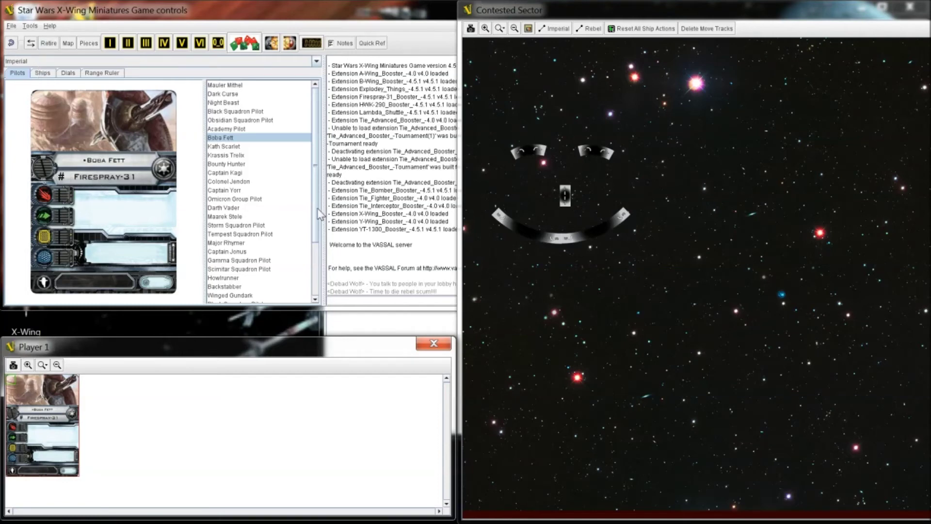
{"action": "left_click_drag", "start_coordinate": [316, 223], "coordinate": [319, 285]}
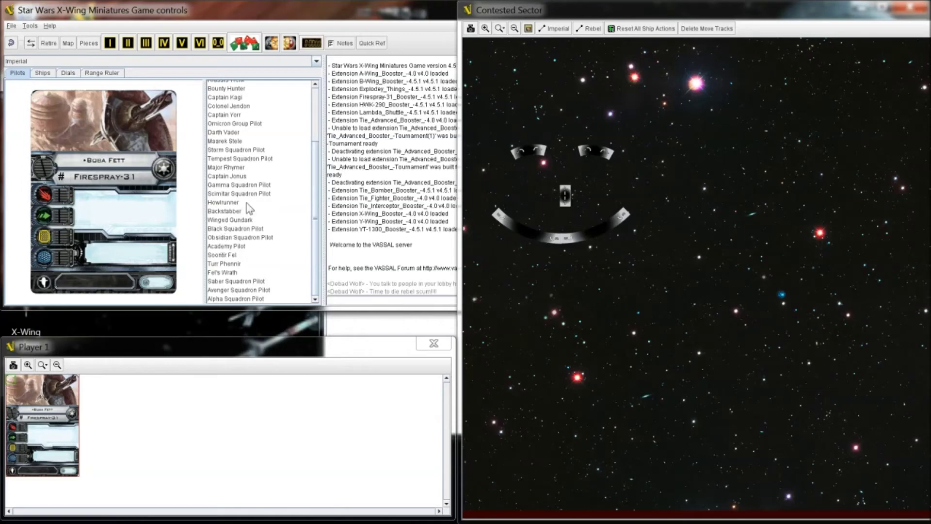
{"action": "left_click", "coordinate": [231, 134]}
{"action": "left_click_drag", "start_coordinate": [106, 156], "coordinate": [155, 416]}
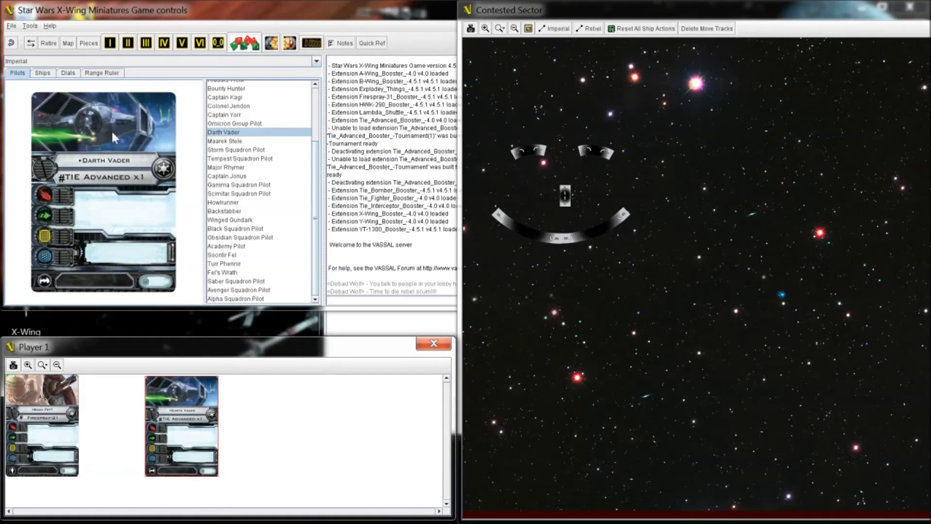
Place the Firespray-31 and Tie Advanced ship pieces beside the pilot cards in the Player 1 window
{"action": "left_click", "coordinate": [39, 74]}
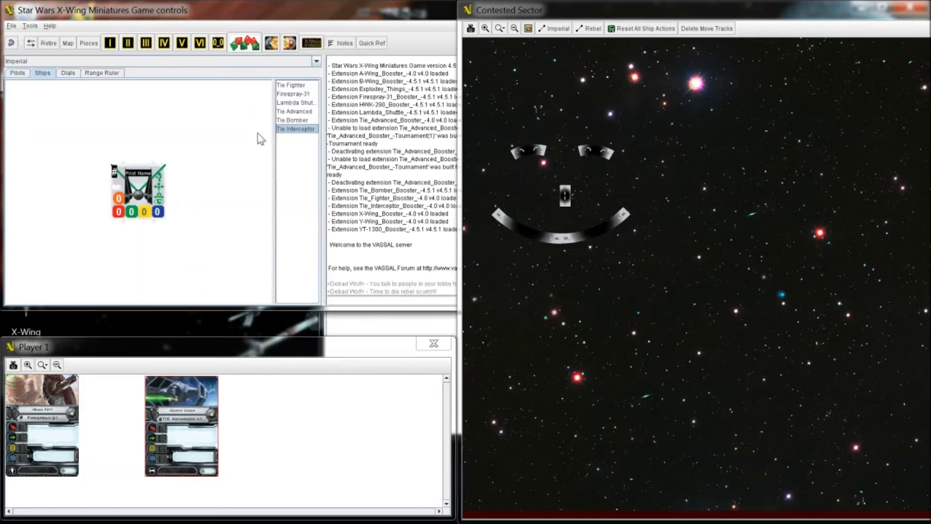
{"action": "left_click", "coordinate": [293, 93]}
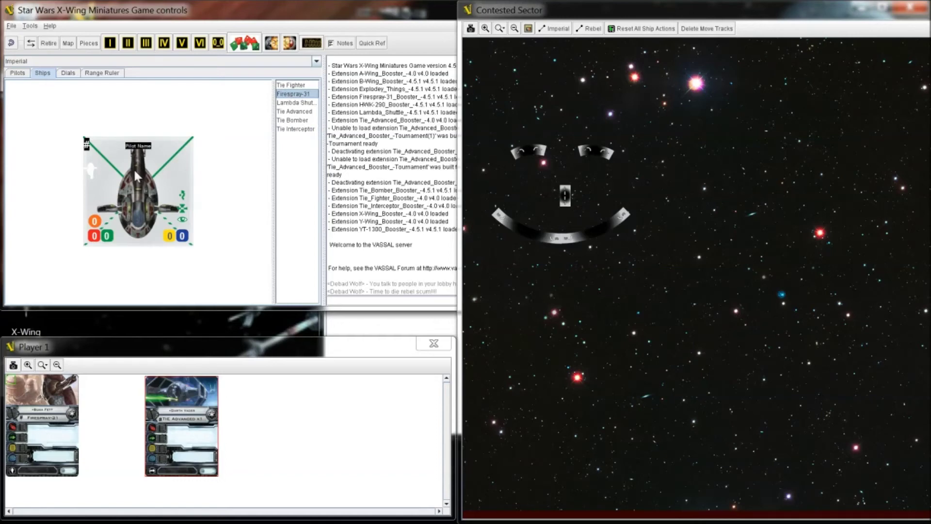
{"action": "left_click_drag", "start_coordinate": [129, 181], "coordinate": [271, 411]}
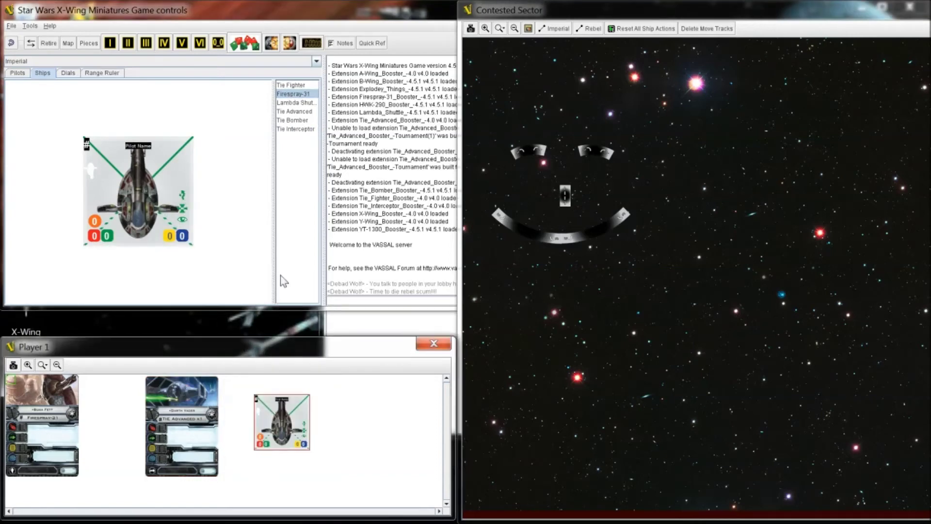
{"action": "left_click", "coordinate": [294, 111]}
{"action": "left_click_drag", "start_coordinate": [130, 197], "coordinate": [351, 433]}
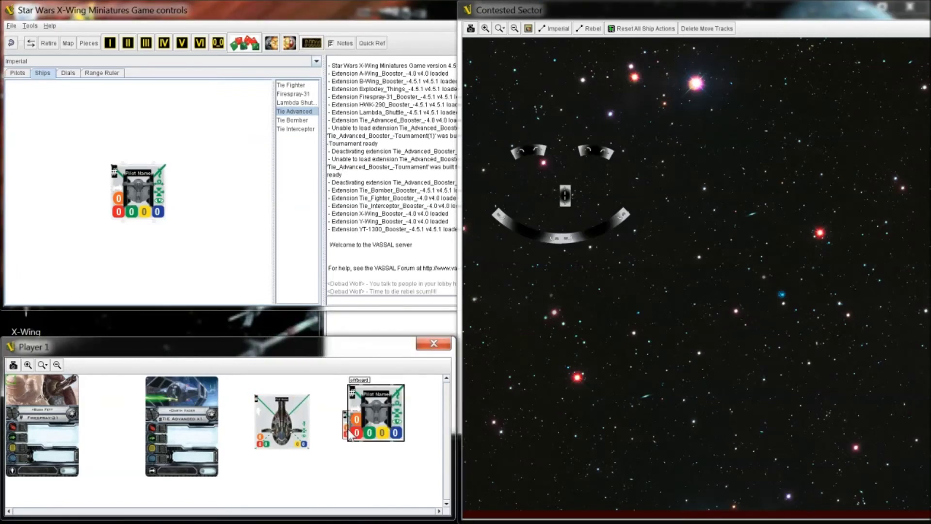
Place the Imperial Firespray-31 and Tie Advanced dials below their matching ship pieces in the Player 1 window
{"action": "left_click", "coordinate": [68, 73]}
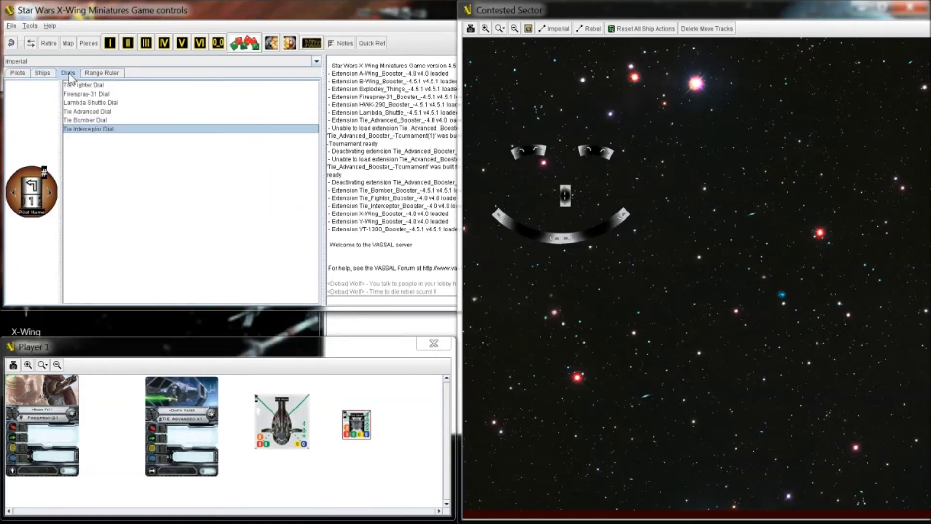
{"action": "left_click", "coordinate": [82, 94]}
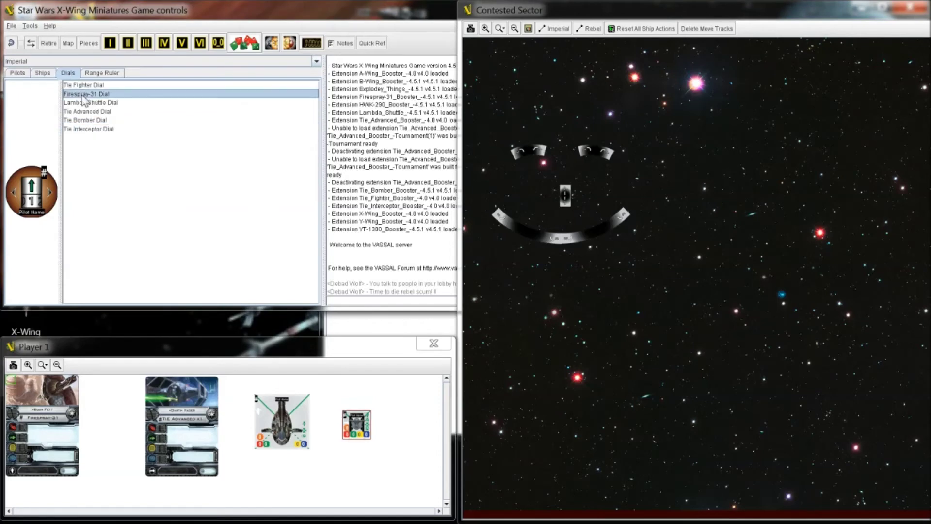
{"action": "left_click_drag", "start_coordinate": [24, 194], "coordinate": [272, 481]}
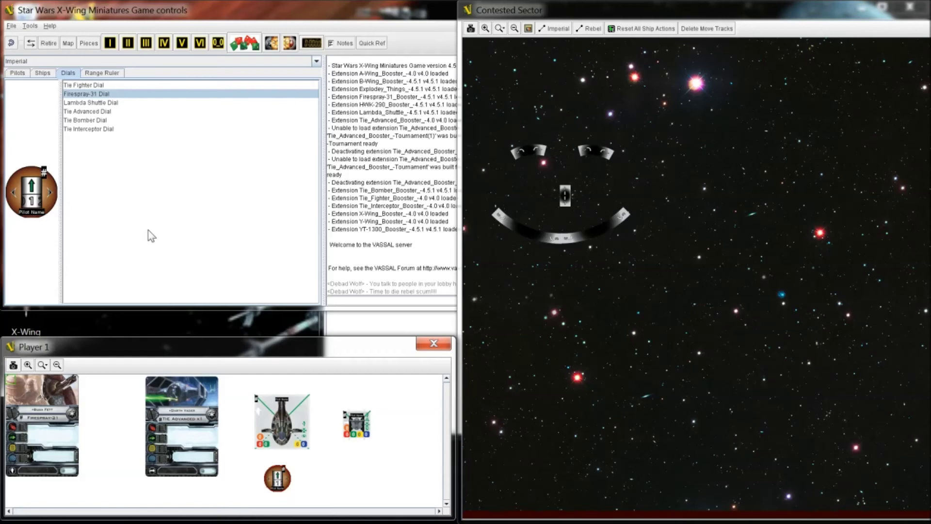
{"action": "left_click", "coordinate": [88, 111]}
{"action": "left_click_drag", "start_coordinate": [31, 194], "coordinate": [360, 467]}
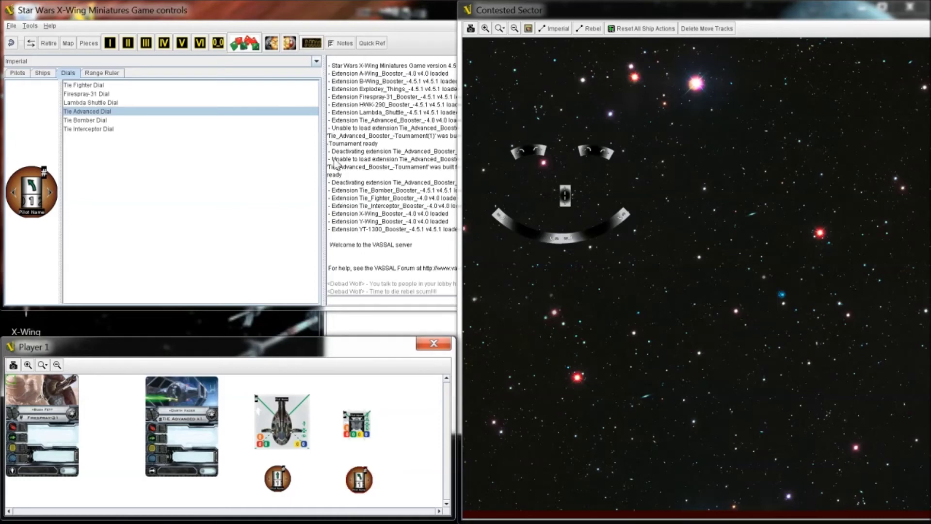
Open the ship shortcuts quick reference, move it toward the centre of the controls, and increase the Firespray-31 piece's attack rating
{"action": "left_click", "coordinate": [369, 44]}
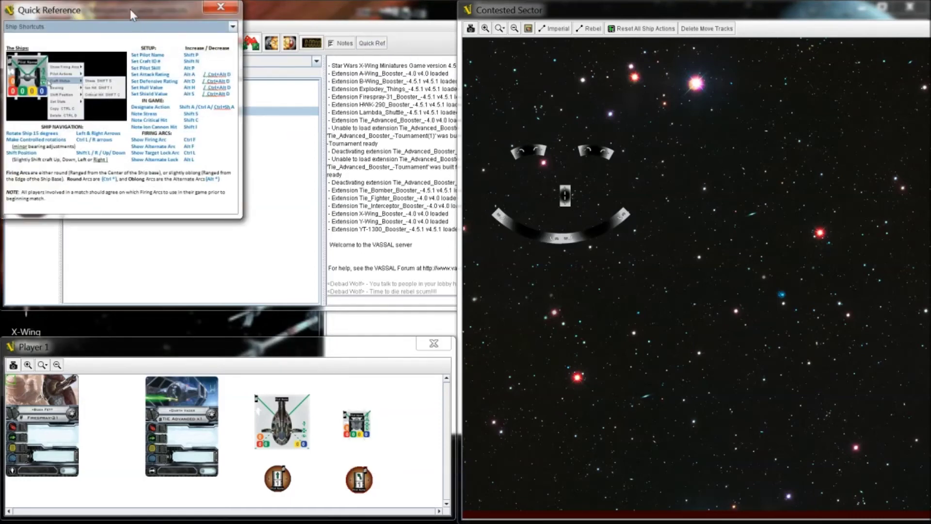
{"action": "left_click_drag", "start_coordinate": [130, 10], "coordinate": [297, 122]}
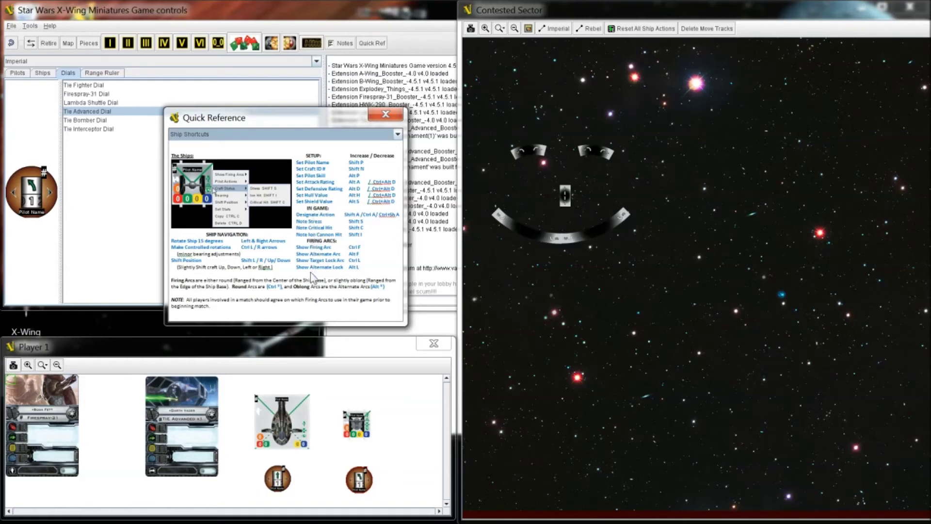
{"action": "right_click", "coordinate": [281, 429]}
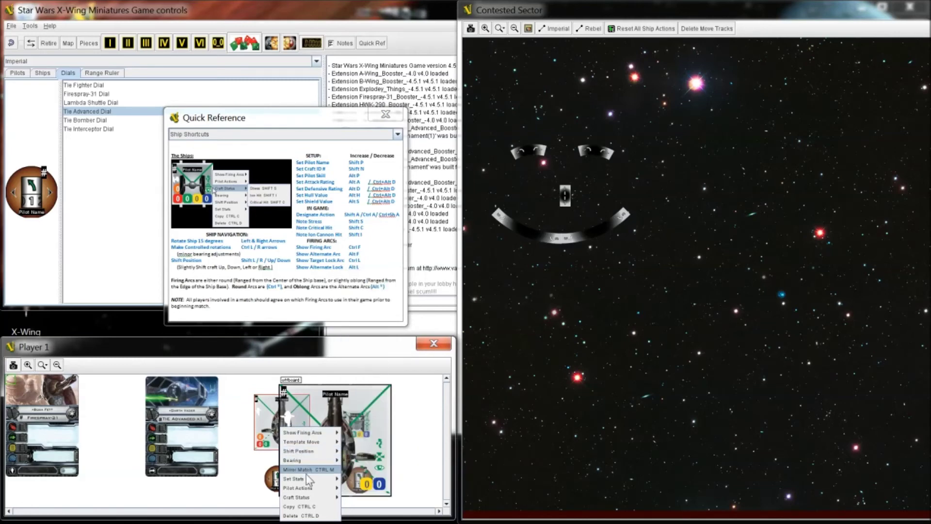
{"action": "mouse_move", "coordinate": [309, 480]}
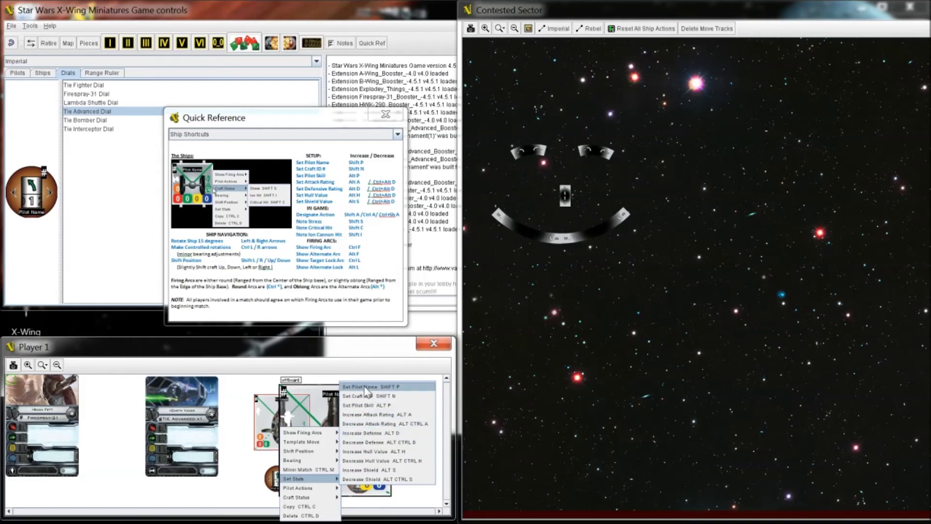
{"action": "left_click", "coordinate": [366, 415]}
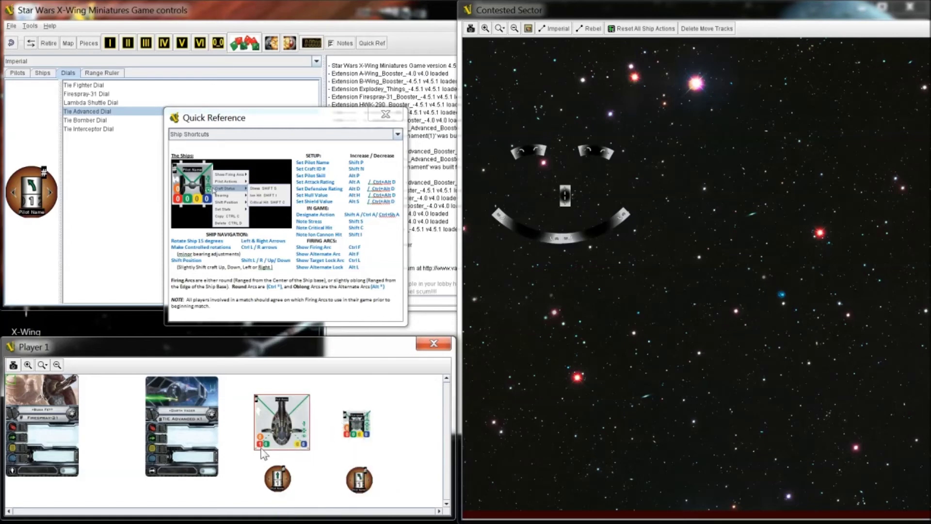
{"action": "mouse_move", "coordinate": [262, 451]}
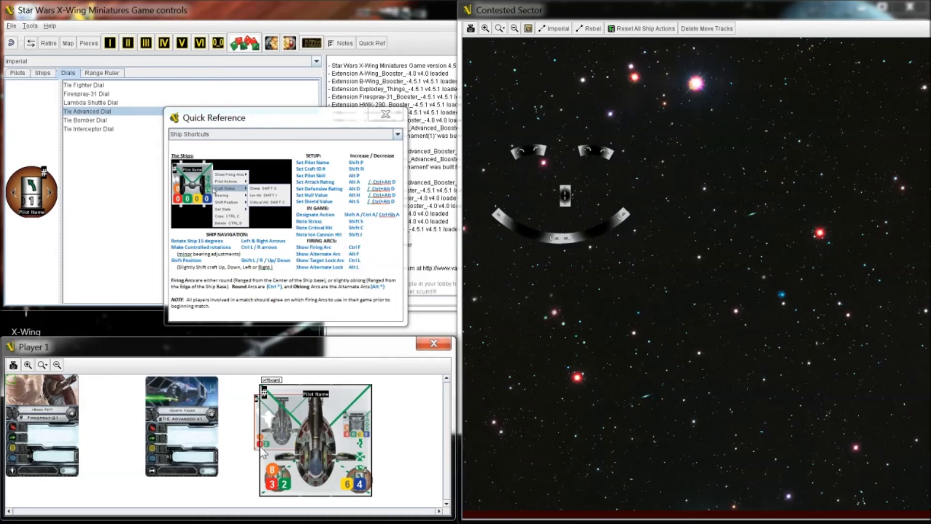
Look through the upgrade card categories, from Droid and Secondary Weapon through Elite, Gunner/Co-Pilot, Cannon and System to Modification
{"action": "left_click", "coordinate": [300, 60]}
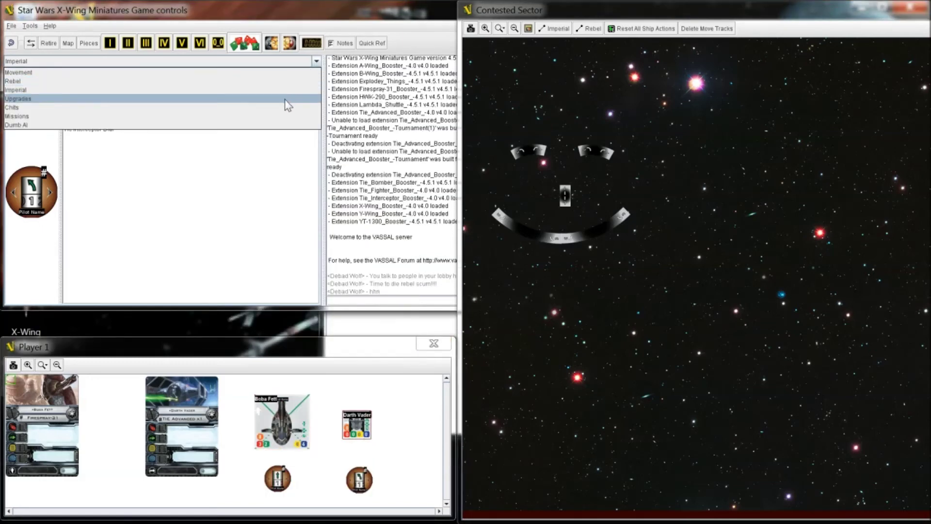
{"action": "left_click", "coordinate": [288, 106]}
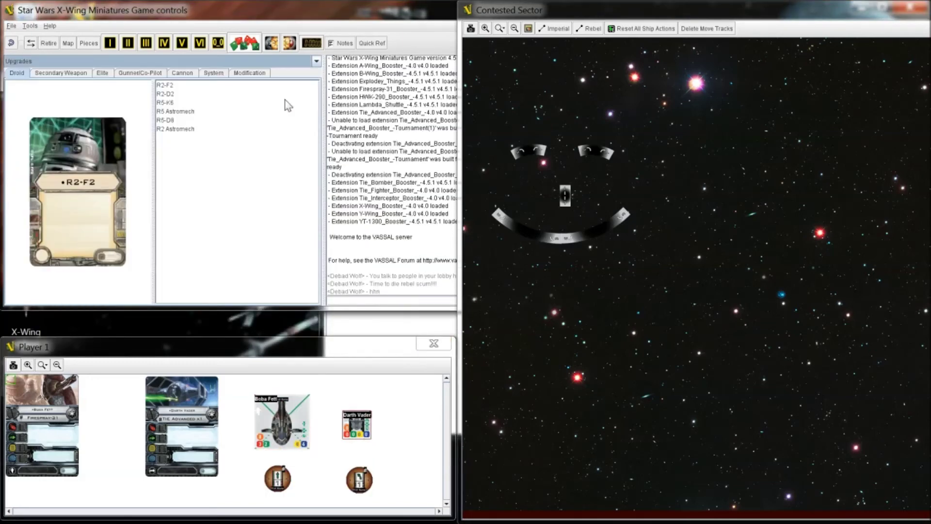
{"action": "left_click", "coordinate": [50, 73]}
{"action": "left_click", "coordinate": [104, 75]}
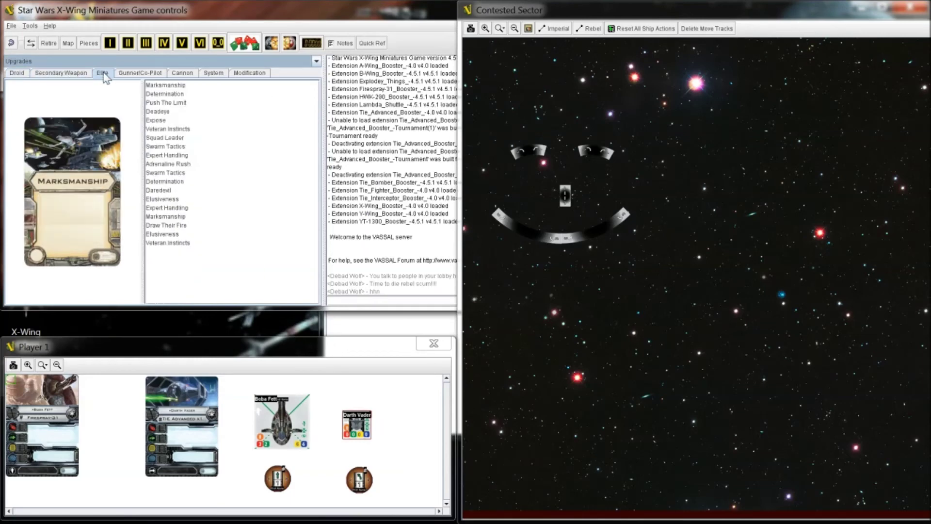
{"action": "left_click", "coordinate": [135, 76]}
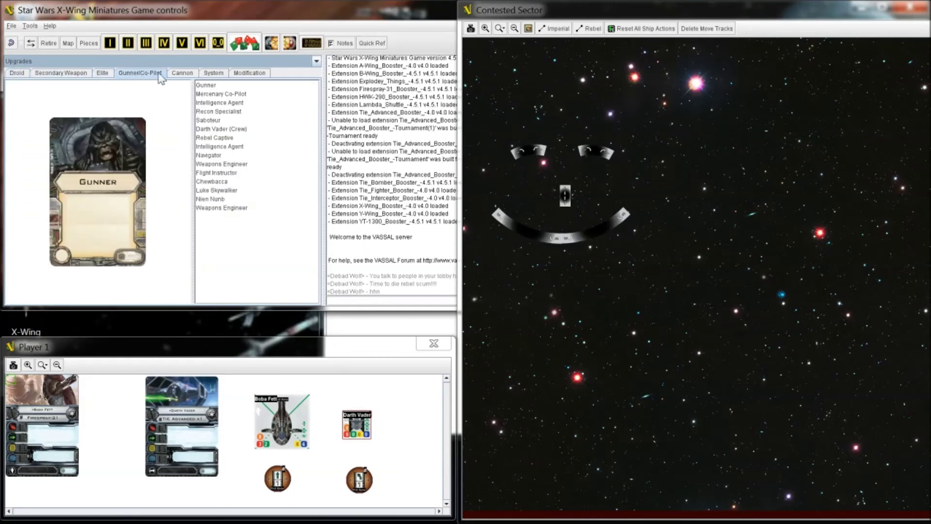
{"action": "left_click", "coordinate": [176, 76]}
{"action": "left_click", "coordinate": [211, 74]}
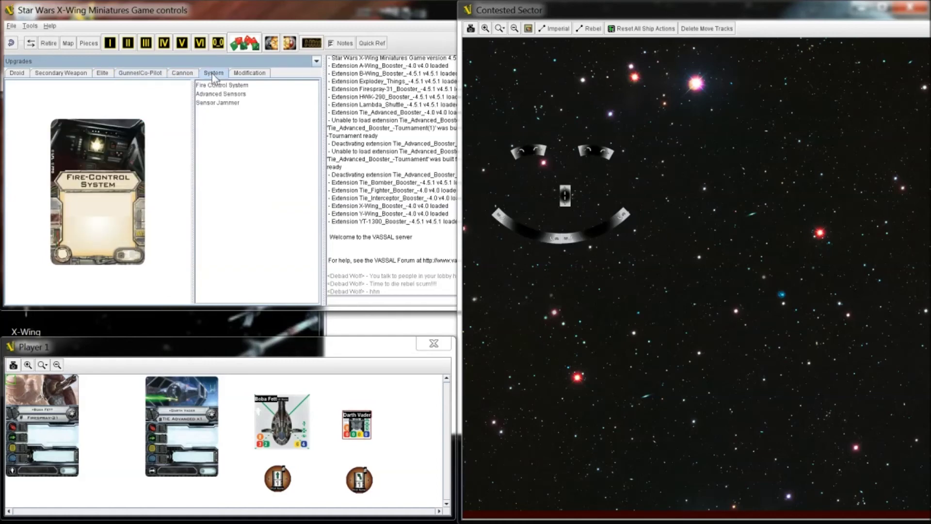
{"action": "left_click", "coordinate": [242, 78]}
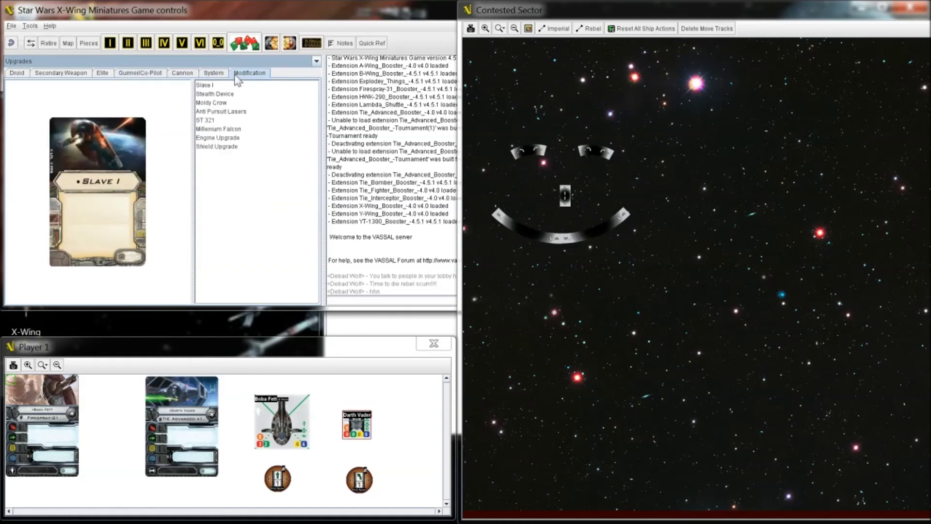
Place the Slave I card beside Boba Fett and the Engine Upgrade card beside Darth Vader, and move the Player 1 window up
{"action": "left_click_drag", "start_coordinate": [92, 223], "coordinate": [103, 433]}
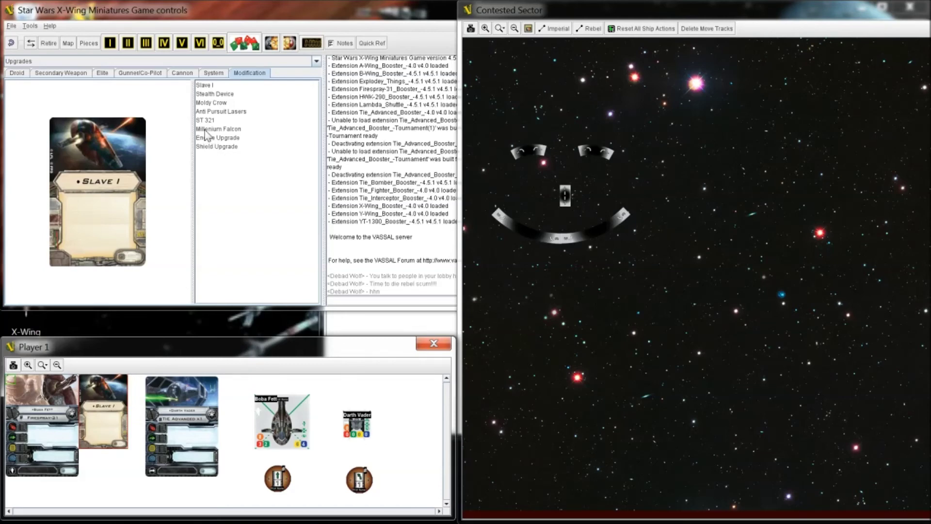
{"action": "left_click_drag", "start_coordinate": [204, 139], "coordinate": [257, 411]}
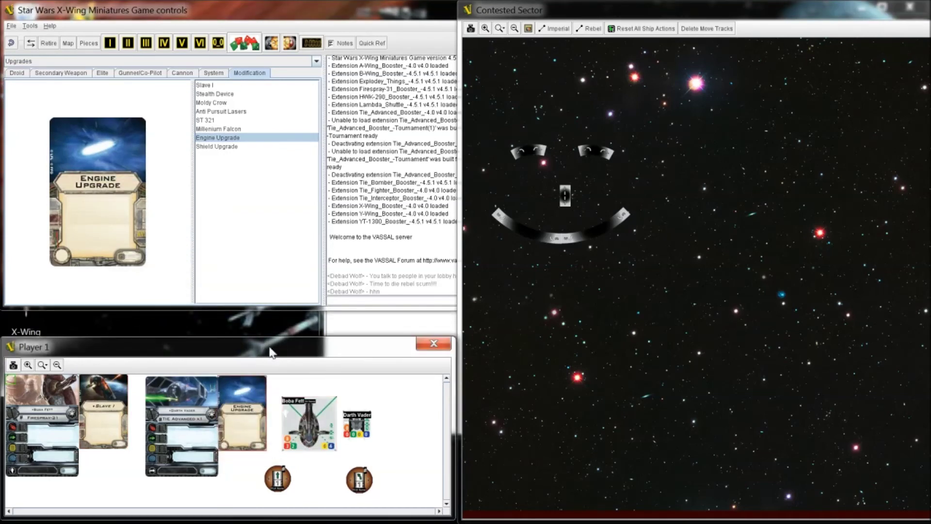
{"action": "left_click_drag", "start_coordinate": [273, 356], "coordinate": [277, 324]}
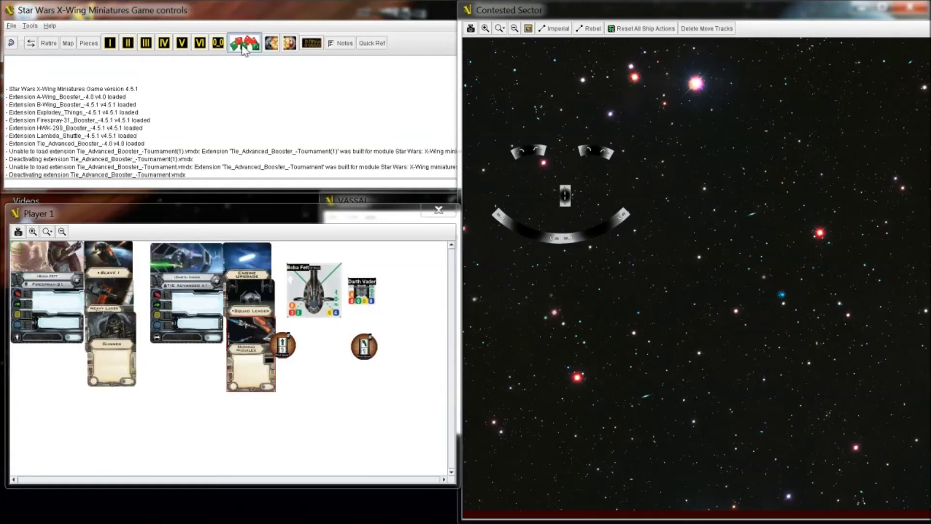
Open the dice window and roll five red attack dice and five green defence dice
{"action": "left_click", "coordinate": [245, 42]}
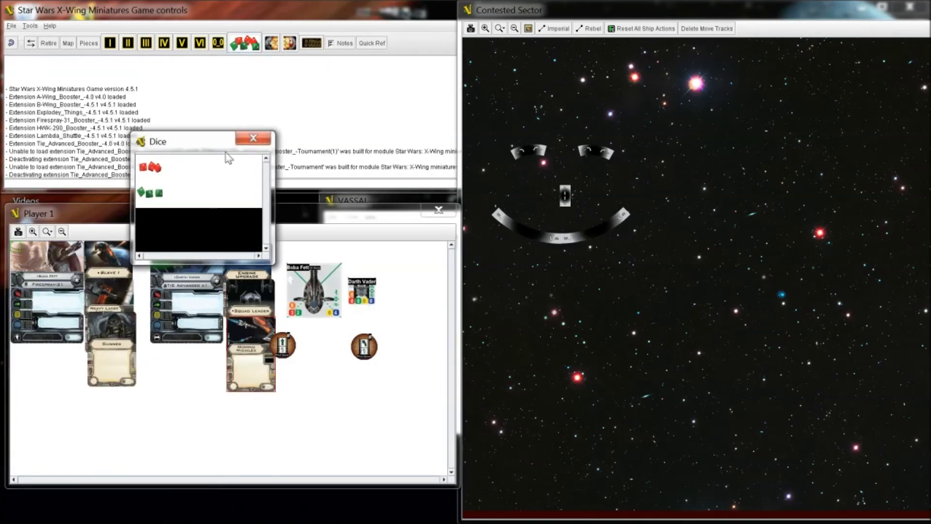
{"action": "right_click", "coordinate": [153, 168]}
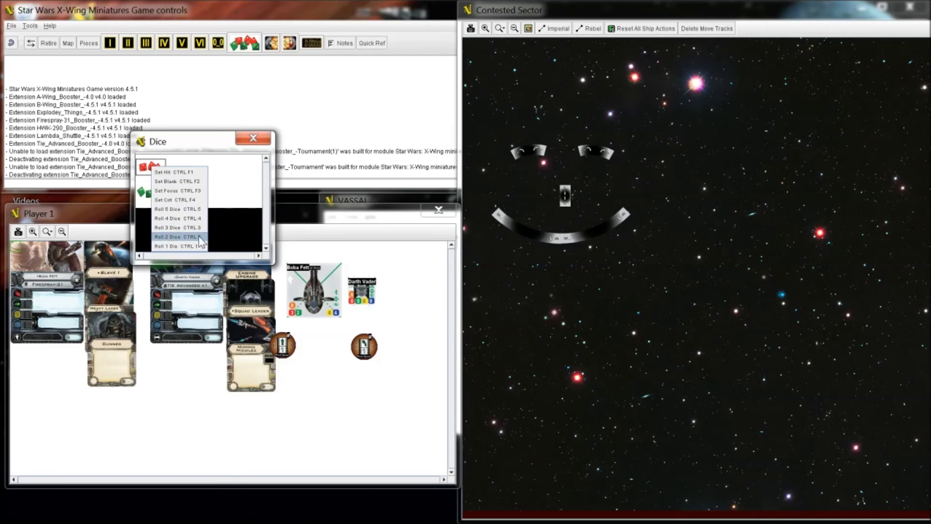
{"action": "left_click", "coordinate": [195, 210]}
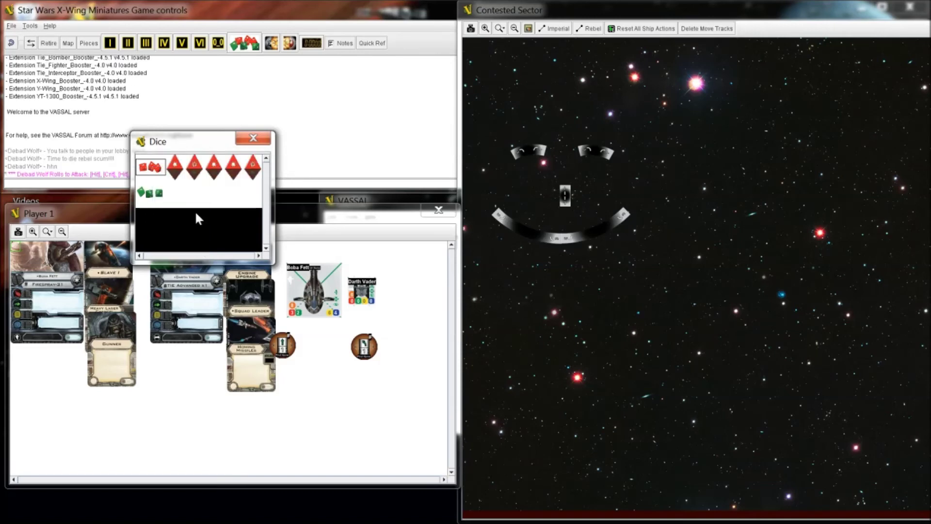
{"action": "right_click", "coordinate": [151, 202]}
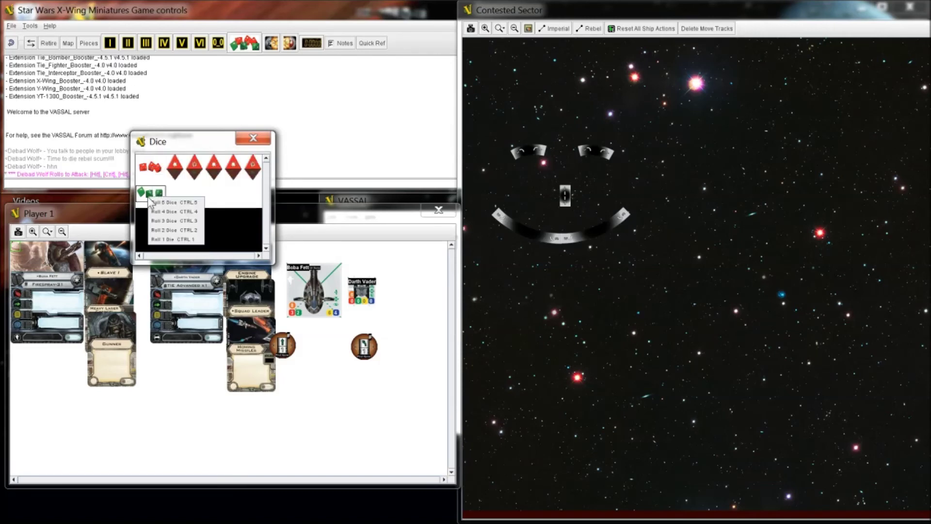
{"action": "left_click", "coordinate": [180, 203]}
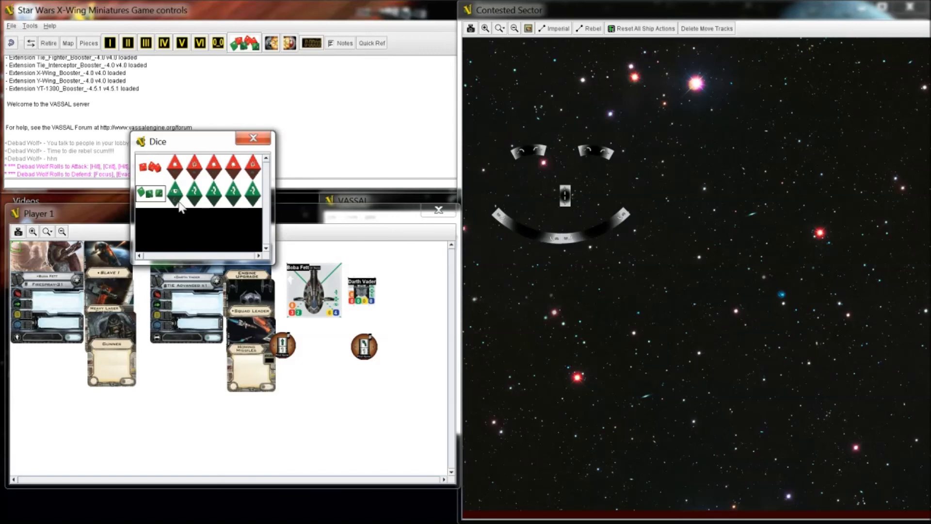
Place the Boba Fett and Darth Vader ships side by side near the lower edge of the Contested Sector map, and close the dice window
{"action": "left_click_drag", "start_coordinate": [308, 289], "coordinate": [600, 457]}
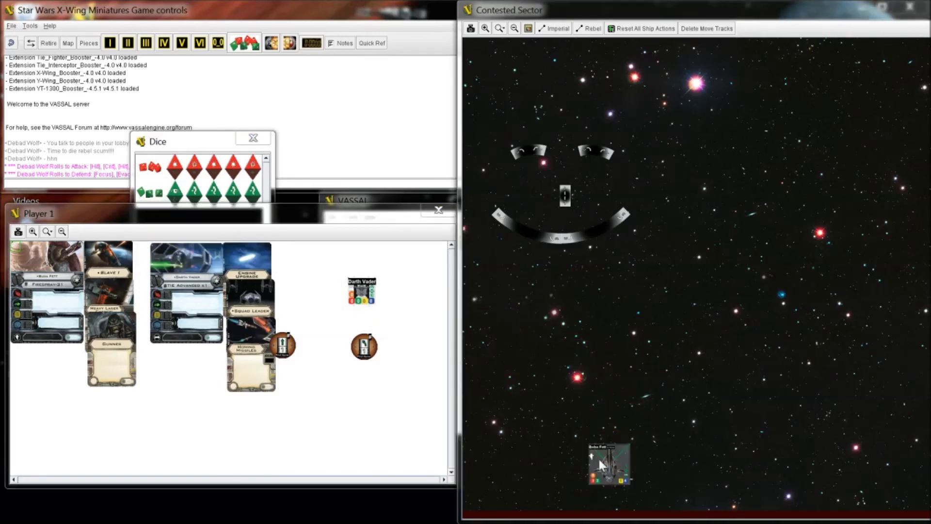
{"action": "left_click_drag", "start_coordinate": [362, 291], "coordinate": [682, 484]}
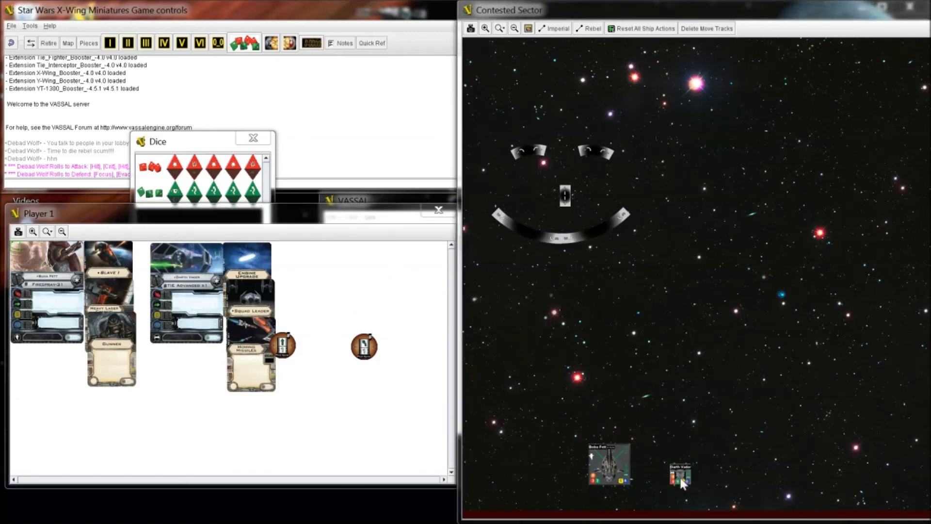
{"action": "left_click", "coordinate": [252, 138]}
Move both dials into the empty area beside the upgrade cards and set the Firespray-31 dial to a straight 3 maneuver
{"action": "left_click_drag", "start_coordinate": [291, 352], "coordinate": [342, 400]}
{"action": "left_click_drag", "start_coordinate": [361, 355], "coordinate": [388, 400]}
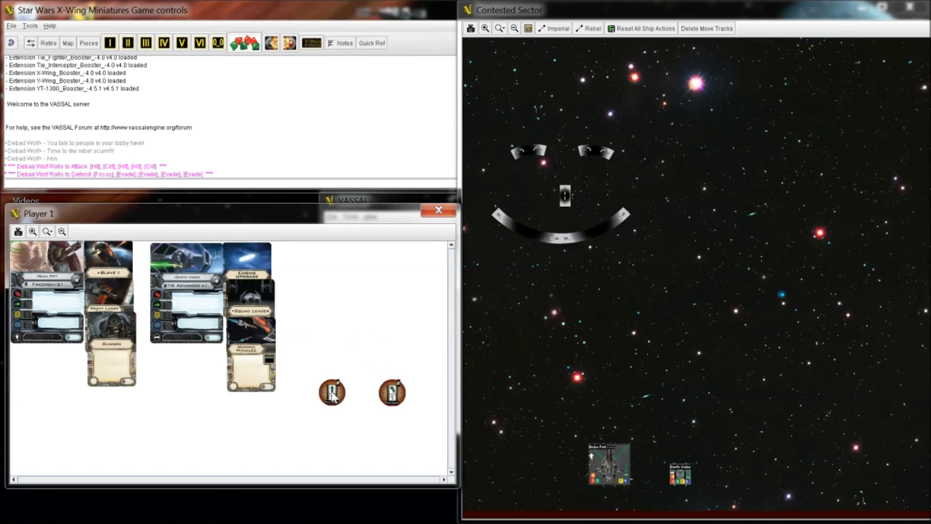
{"action": "mouse_move", "coordinate": [333, 396]}
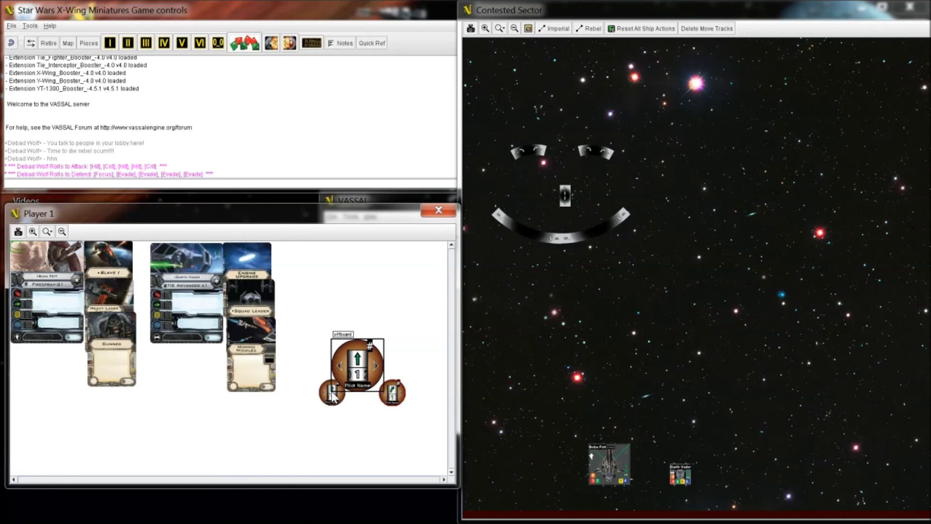
{"action": "key", "text": "ctrl+Right"}
{"action": "key", "text": "ctrl+Right"}
{"action": "key", "text": "ctrl+Right"}
{"action": "key", "text": "ctrl+Right"}
{"action": "key", "text": "ctrl+Right"}
{"action": "key", "text": "ctrl+Right"}
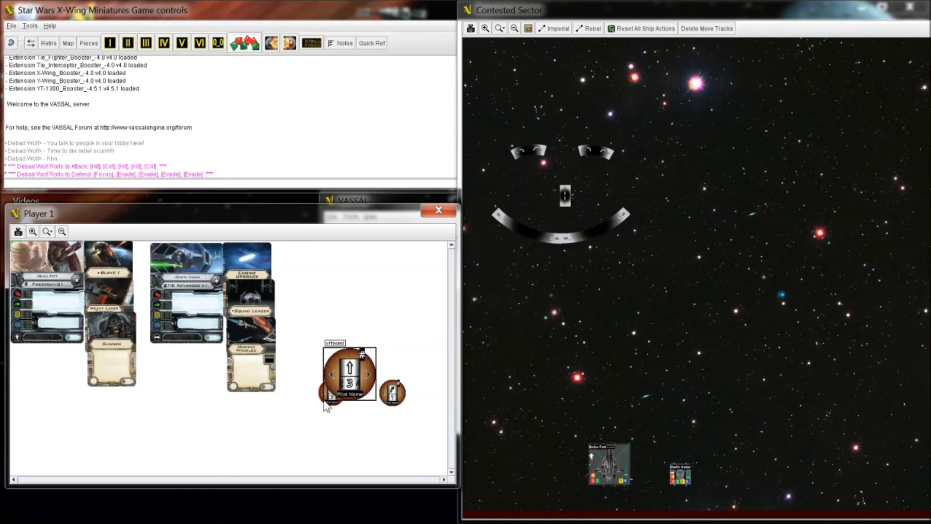
Place the Firespray-31 dial beside the Boba Fett ship on the map and turn it through several other maneuvers there
{"action": "left_click_drag", "start_coordinate": [324, 405], "coordinate": [546, 450]}
{"action": "mouse_move", "coordinate": [401, 401]}
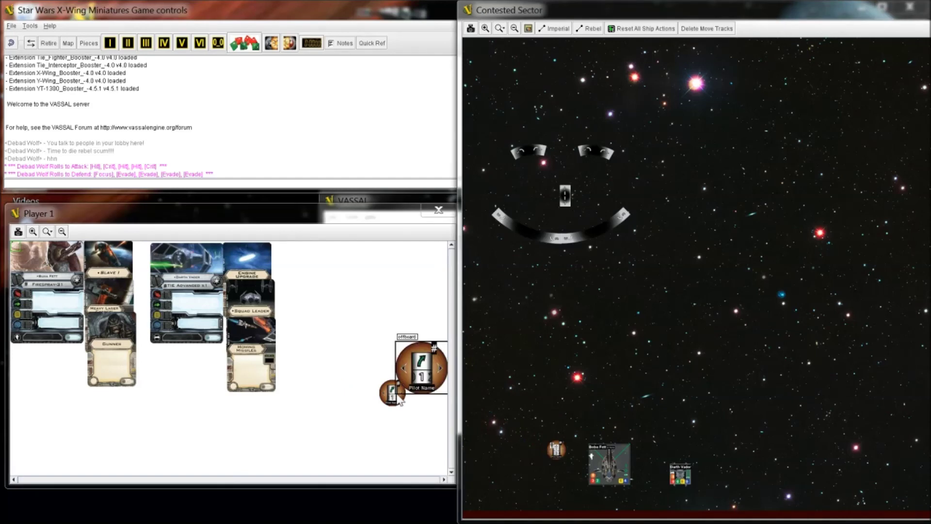
{"action": "key", "text": "Right"}
{"action": "key", "text": "Right"}
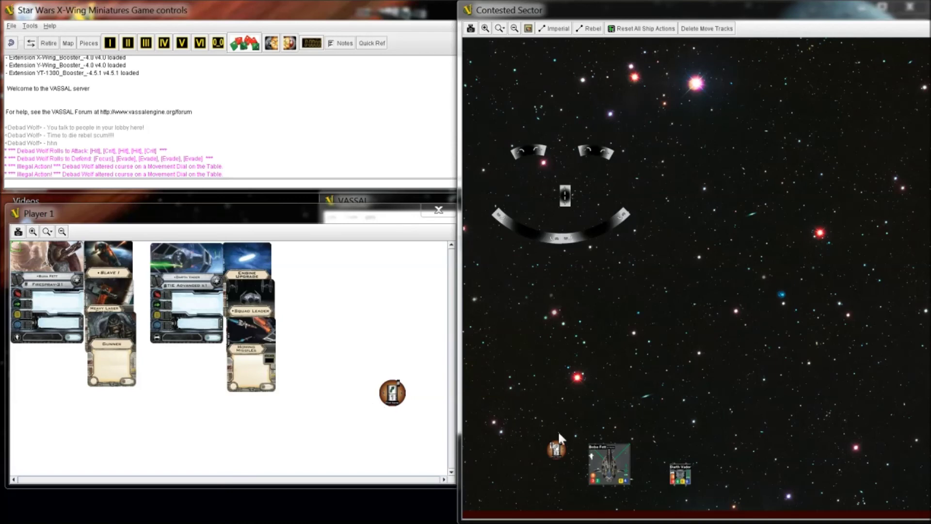
{"action": "mouse_move", "coordinate": [558, 454]}
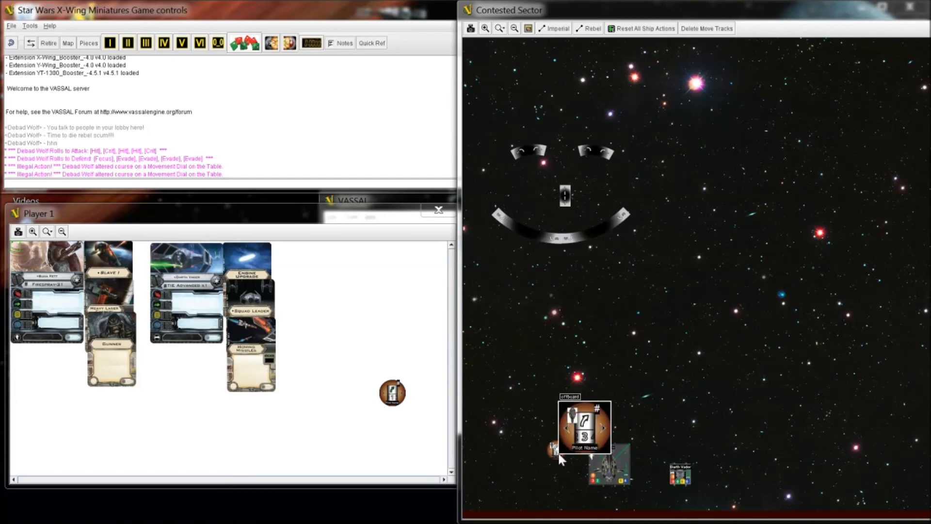
{"action": "key", "text": "Right"}
{"action": "key", "text": "Right"}
{"action": "key", "text": "Right"}
{"action": "key", "text": "Right"}
{"action": "key", "text": "Right"}
{"action": "key", "text": "Right"}
{"action": "key", "text": "Right"}
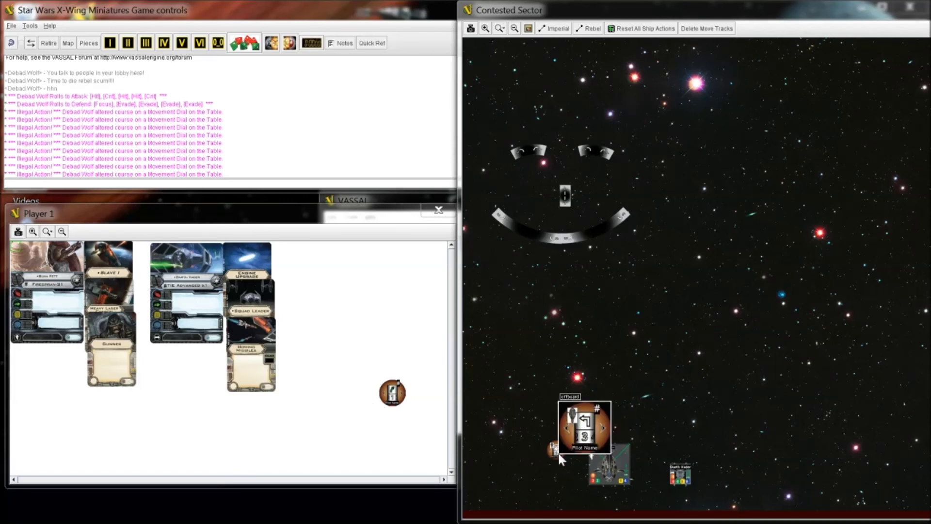
{"action": "key", "text": "Right"}
{"action": "key", "text": "Right"}
{"action": "key", "text": "Right"}
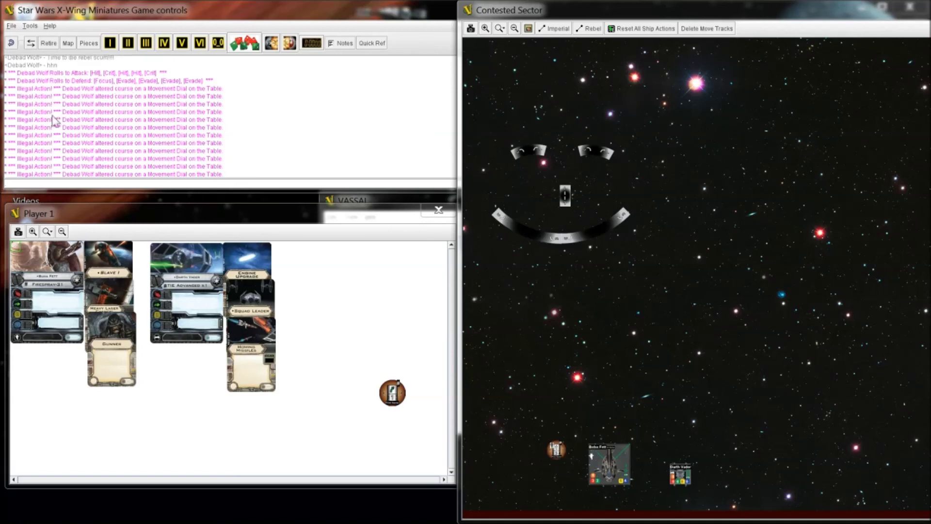
Place the Tie Advanced dial on the map between the Boba Fett and Darth Vader ships
{"action": "left_click_drag", "start_coordinate": [392, 393], "coordinate": [649, 451]}
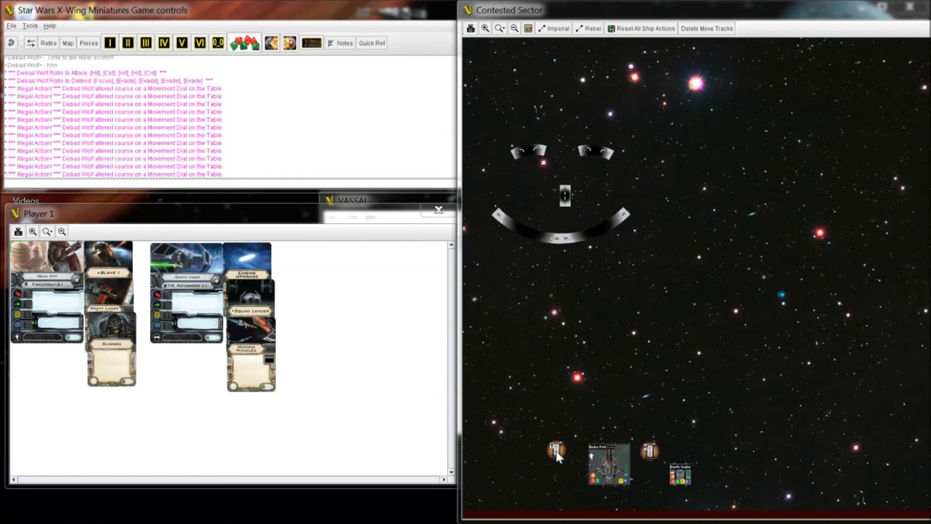
Move the Boba Fett ship on the map with a 3 - Forward template move
{"action": "right_click", "coordinate": [610, 456]}
{"action": "mouse_move", "coordinate": [612, 456]}
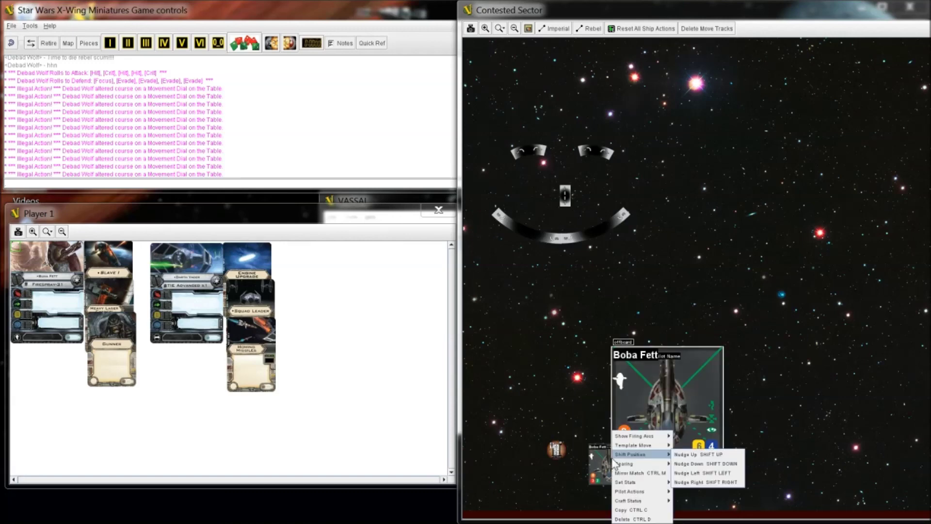
{"action": "mouse_move", "coordinate": [657, 446]}
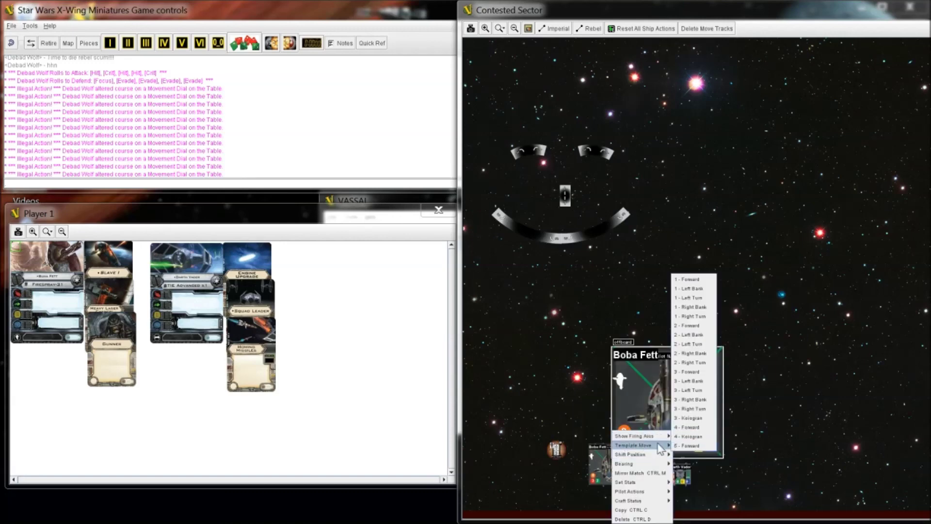
{"action": "left_click", "coordinate": [694, 371]}
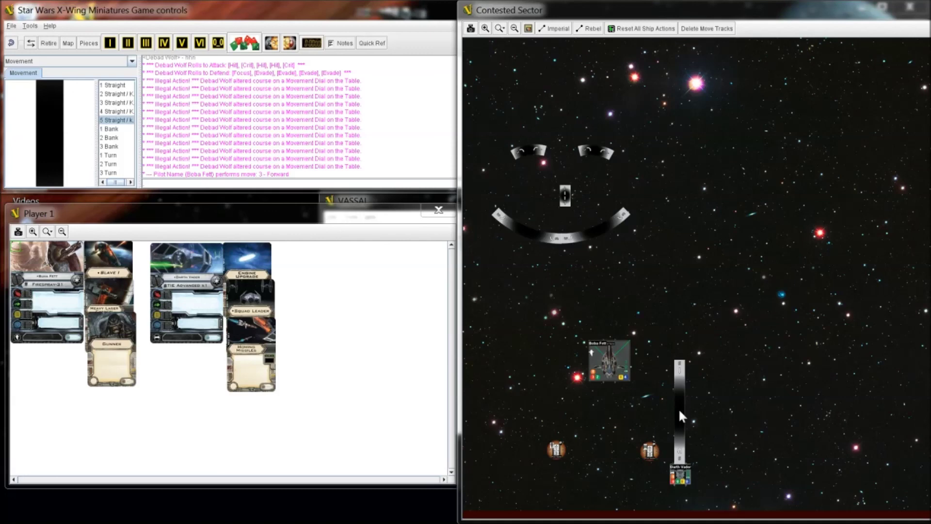
Move the Darth Vader ship with a 5 - Forward template move and delete the straight movement template behind it
{"action": "right_click", "coordinate": [677, 477]}
{"action": "mouse_move", "coordinate": [708, 447]}
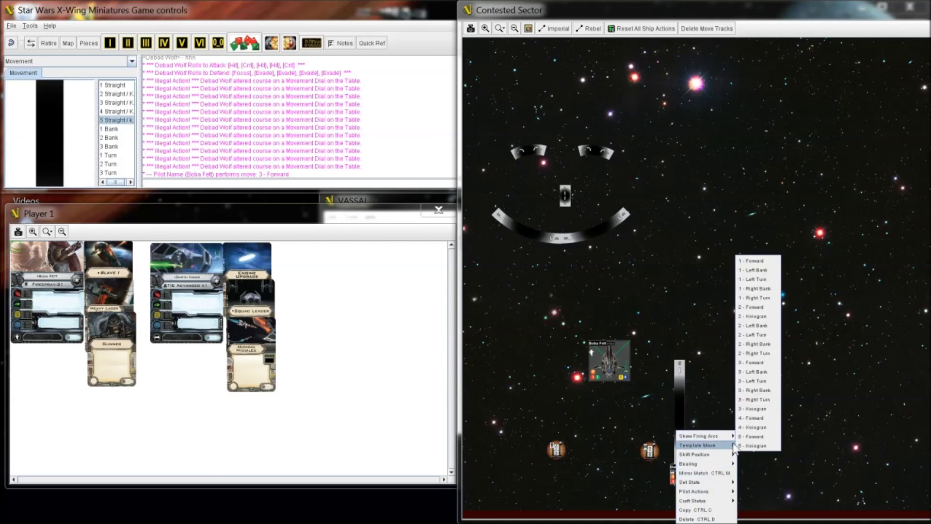
{"action": "left_click", "coordinate": [752, 437]}
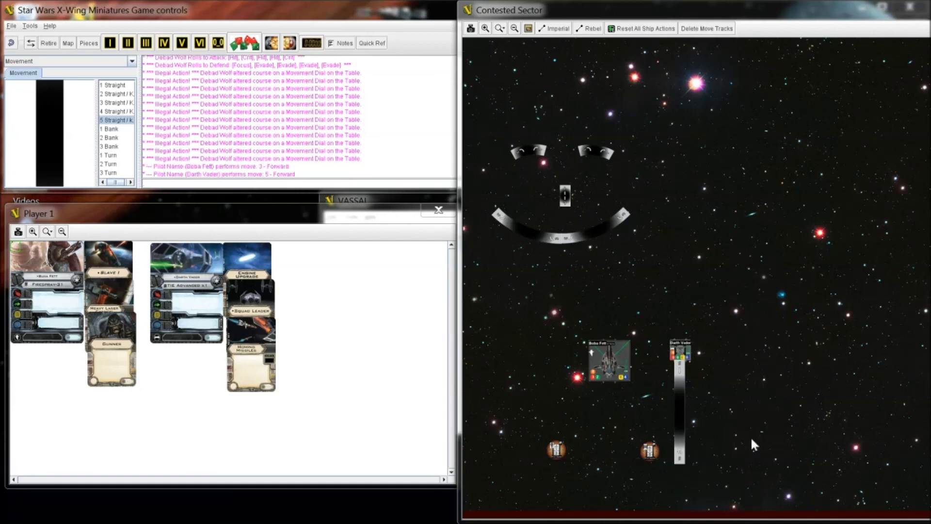
{"action": "right_click", "coordinate": [675, 427]}
{"action": "left_click", "coordinate": [689, 459]}
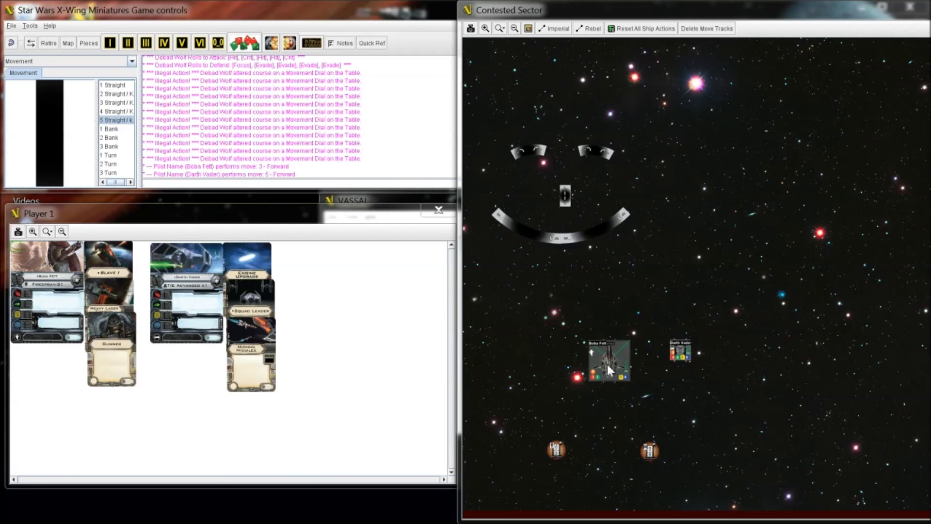
Show and hide the firing arc of the Boba Fett ship, and do the same for the Darth Vader ship
{"action": "key", "text": "ctrl+f"}
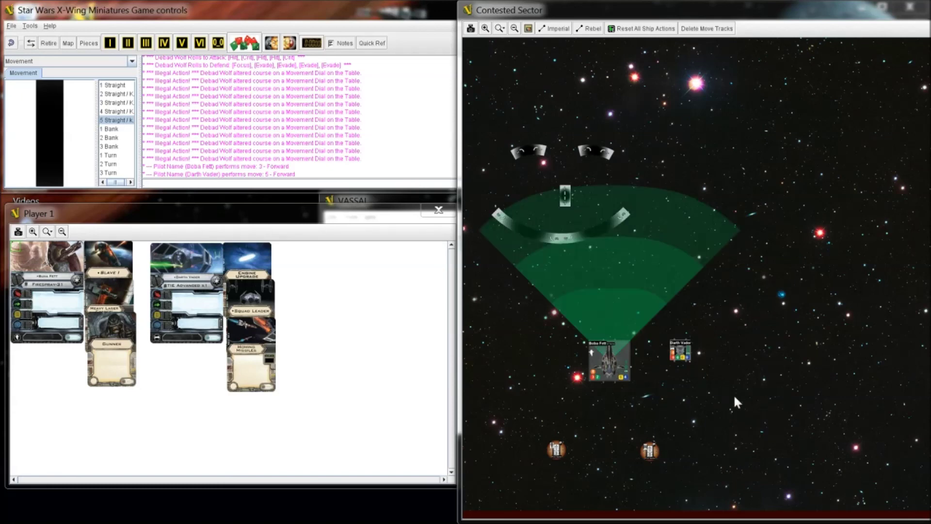
{"action": "key", "text": "ctrl+f"}
{"action": "key", "text": "ctrl+f"}
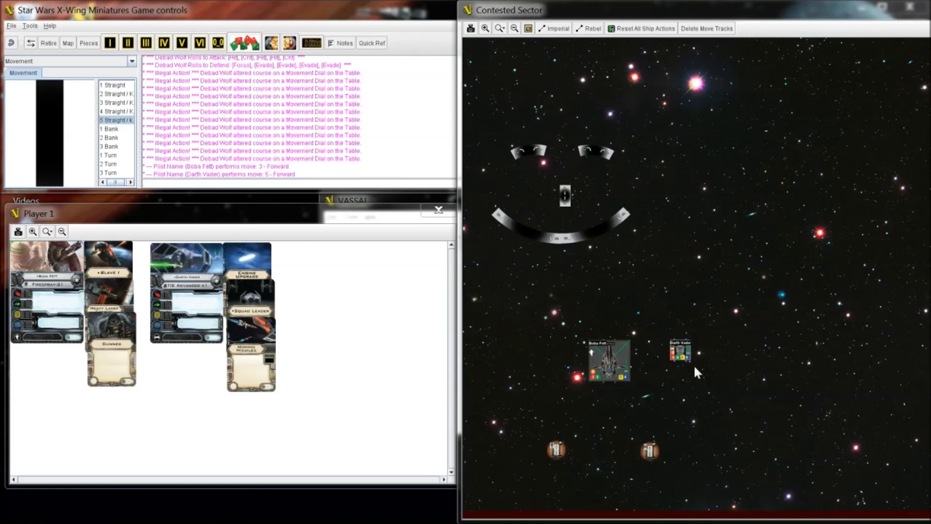
{"action": "left_click", "coordinate": [690, 353]}
{"action": "key", "text": "ctrl+f"}
{"action": "key", "text": "ctrl+f"}
Show the target lock range around the Boba Fett ship and hide it again
{"action": "right_click", "coordinate": [615, 362]}
{"action": "mouse_move", "coordinate": [630, 367]}
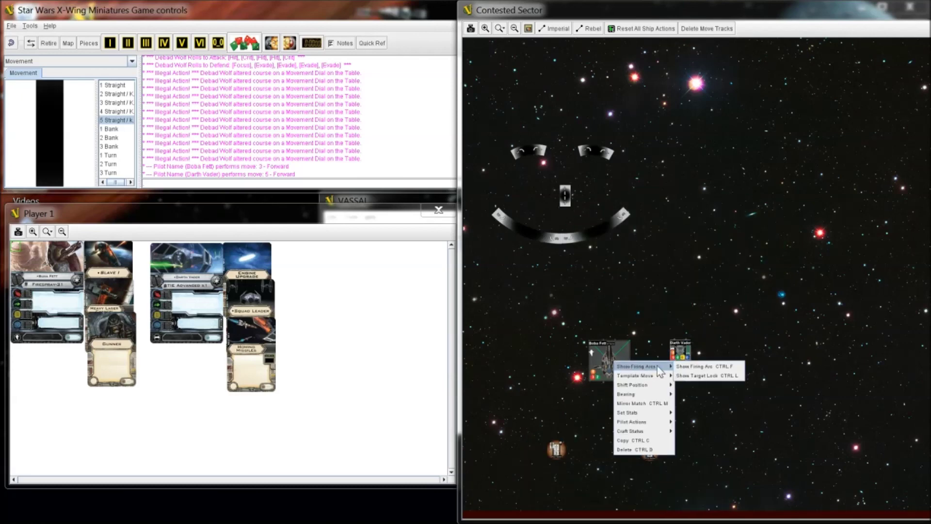
{"action": "left_click", "coordinate": [683, 376]}
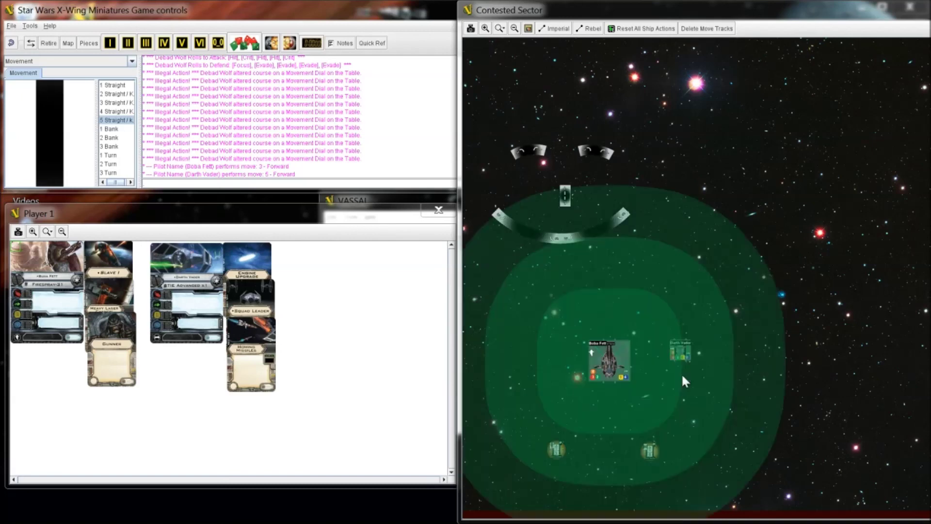
{"action": "right_click", "coordinate": [595, 363]}
{"action": "mouse_move", "coordinate": [625, 367]}
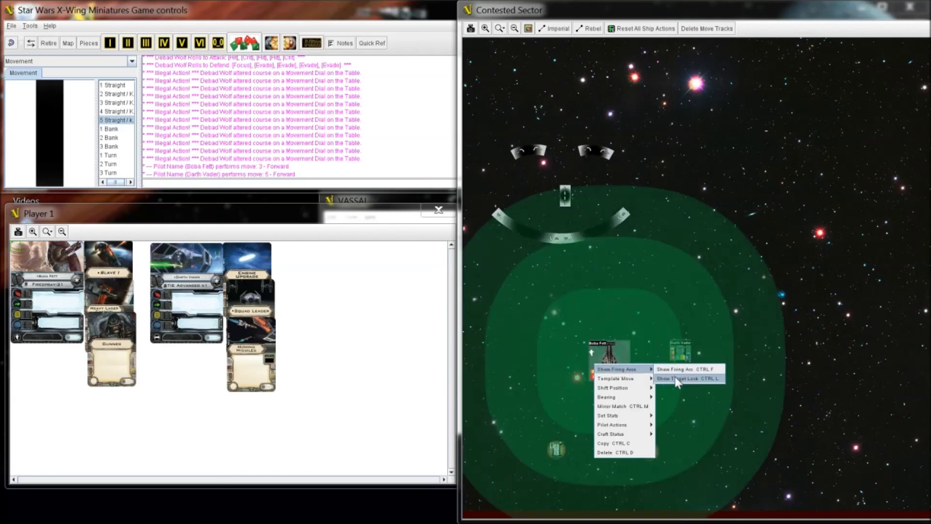
{"action": "left_click", "coordinate": [675, 377]}
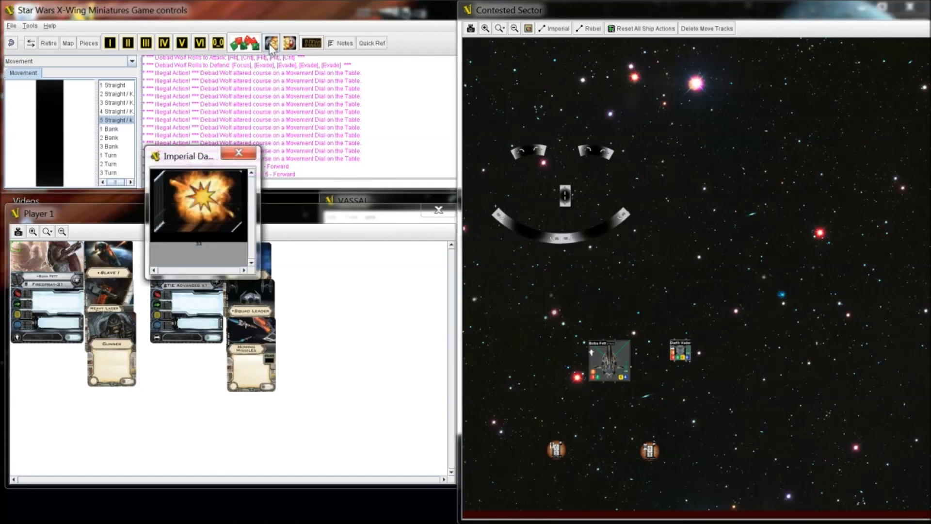
Move the Imperial damage deck window clear of the player cards and deal three damage cards onto the map above the Boba Fett ship
{"action": "left_click_drag", "start_coordinate": [198, 159], "coordinate": [384, 163]}
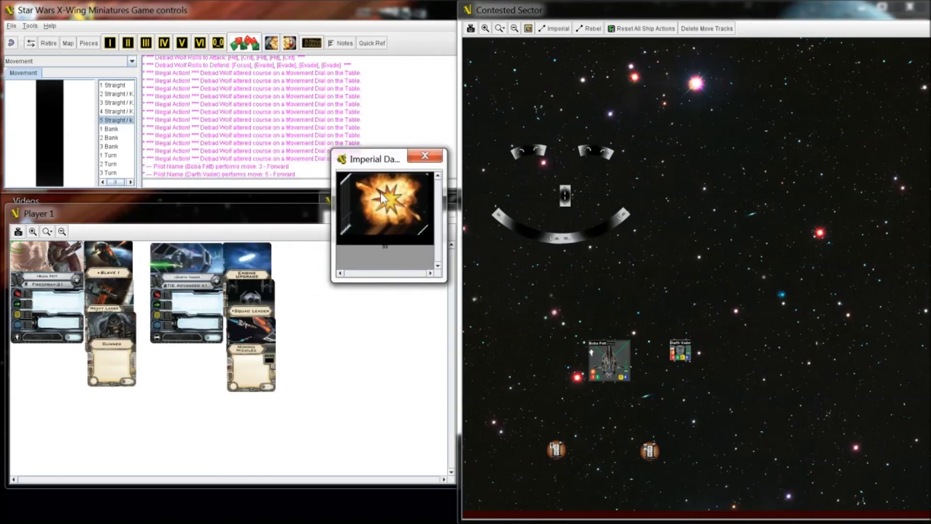
{"action": "left_click_drag", "start_coordinate": [381, 199], "coordinate": [623, 280]}
{"action": "left_click_drag", "start_coordinate": [383, 216], "coordinate": [578, 296]}
{"action": "left_click_drag", "start_coordinate": [416, 226], "coordinate": [540, 296]}
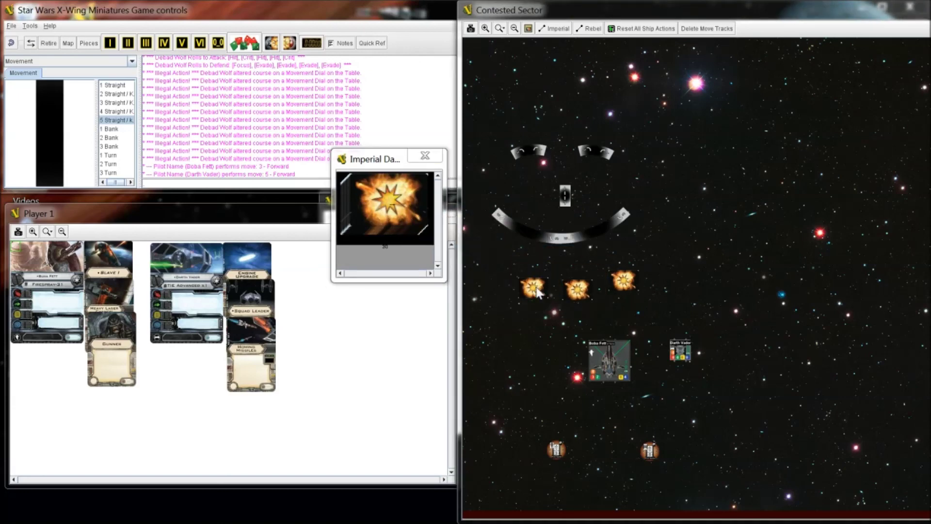
Flip the three damage cards on the map face up and inspect them
{"action": "right_click", "coordinate": [537, 292]}
{"action": "left_click", "coordinate": [546, 309]}
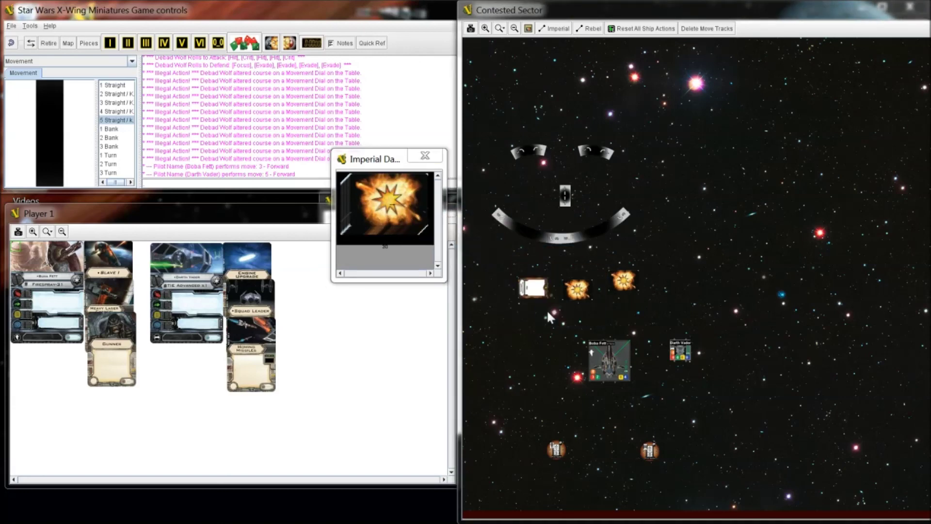
{"action": "right_click", "coordinate": [565, 293]}
{"action": "left_click", "coordinate": [587, 310]}
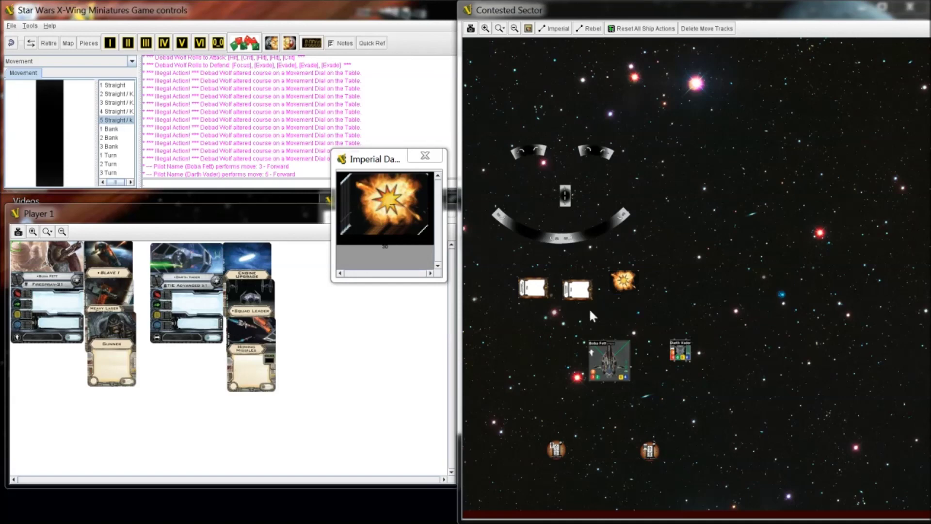
{"action": "right_click", "coordinate": [628, 288]}
{"action": "left_click", "coordinate": [640, 306]}
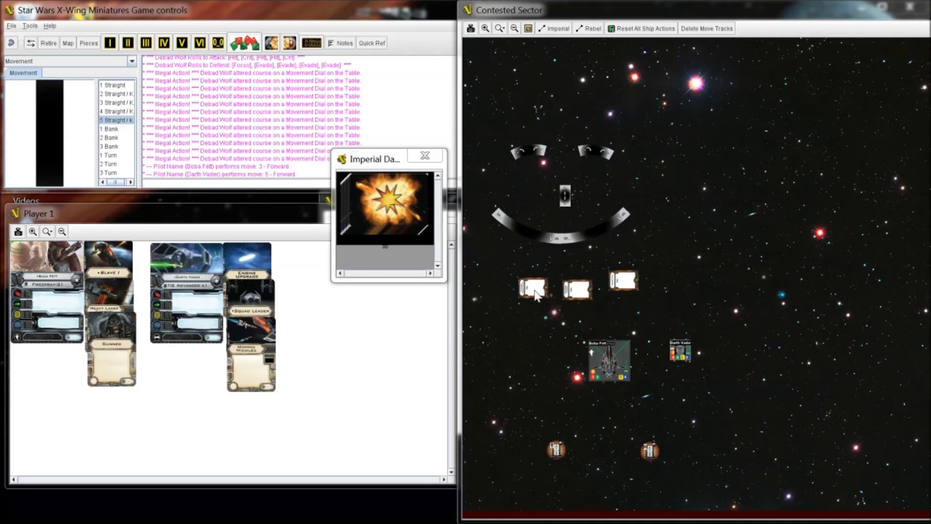
{"action": "mouse_move", "coordinate": [536, 295]}
{"action": "mouse_move", "coordinate": [567, 297]}
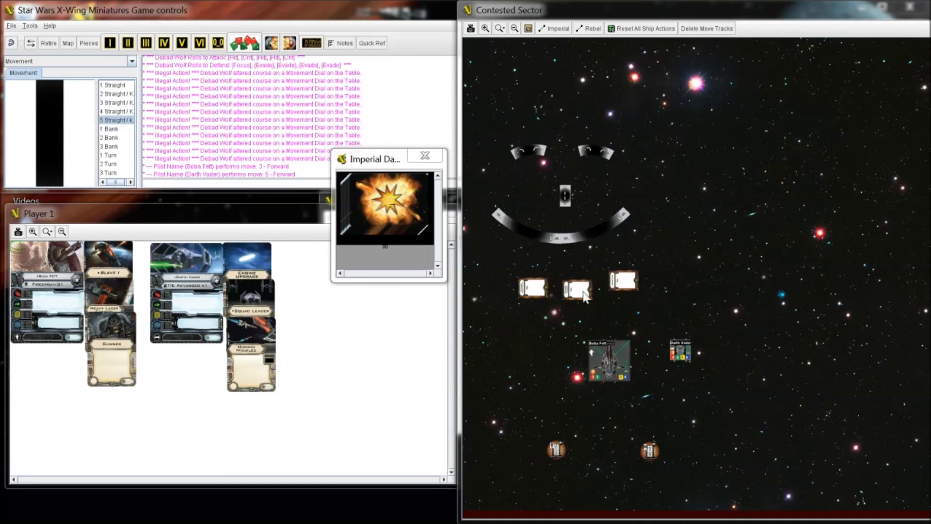